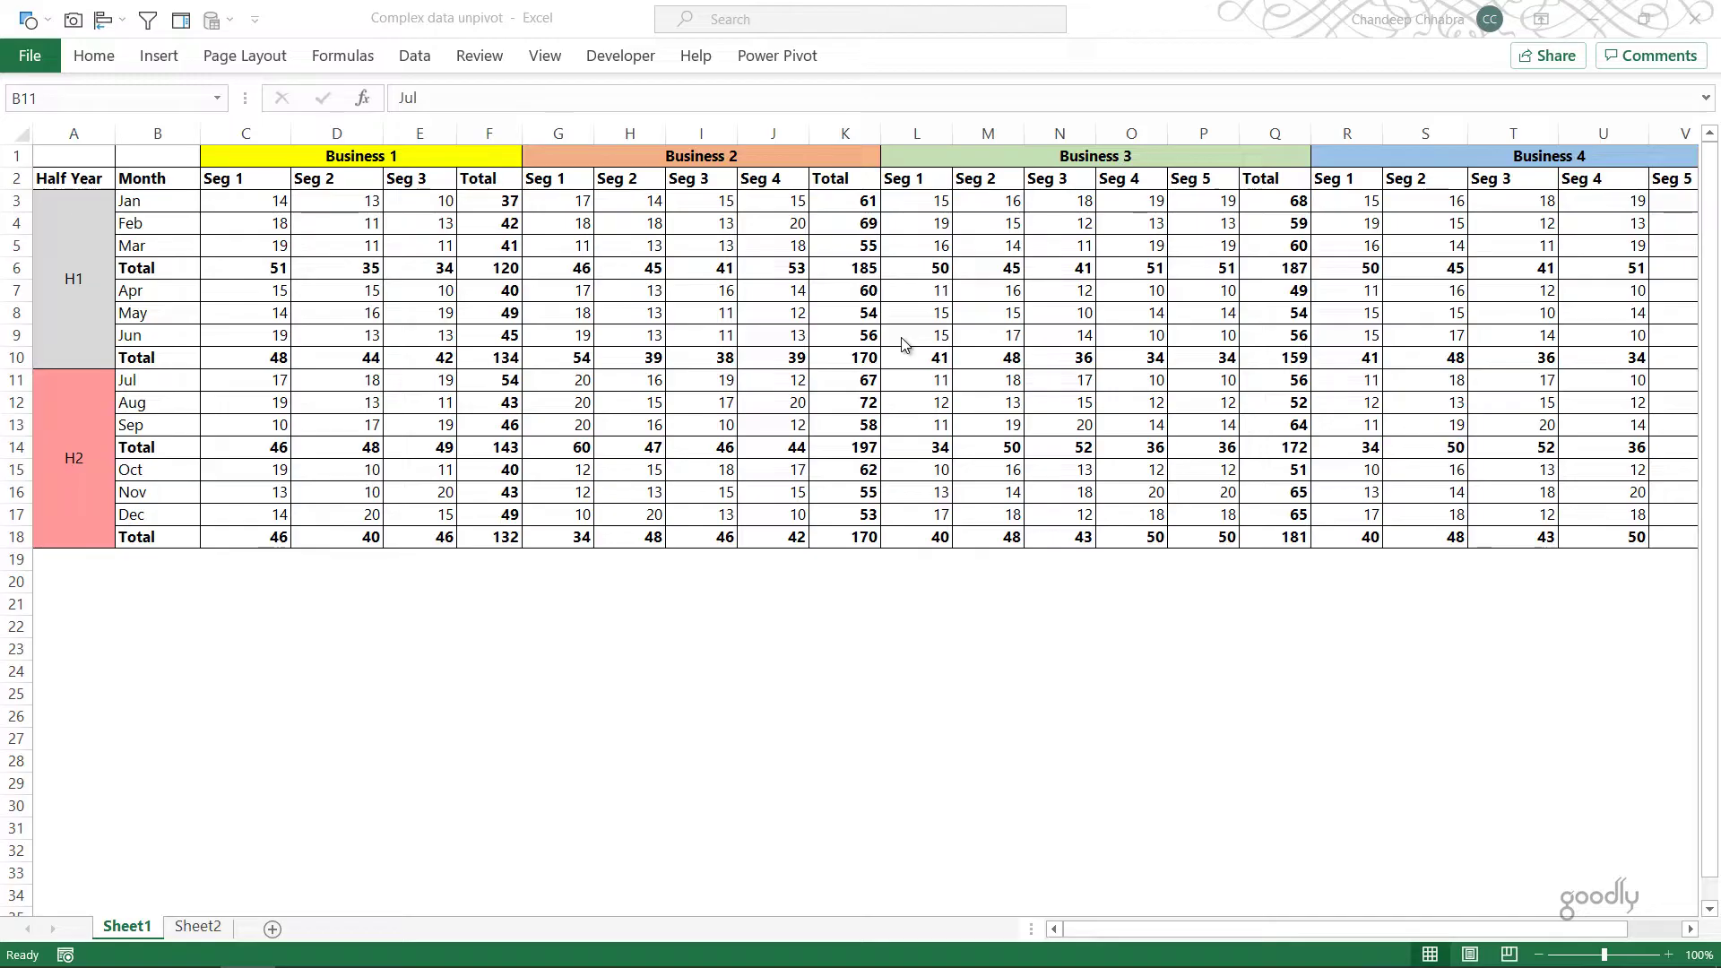
Inspect the C6 subtotal formula, the merged Business 1–3 headers, the Seg 1 heading and the Jan–Mar Total rows
left_click(255, 273)
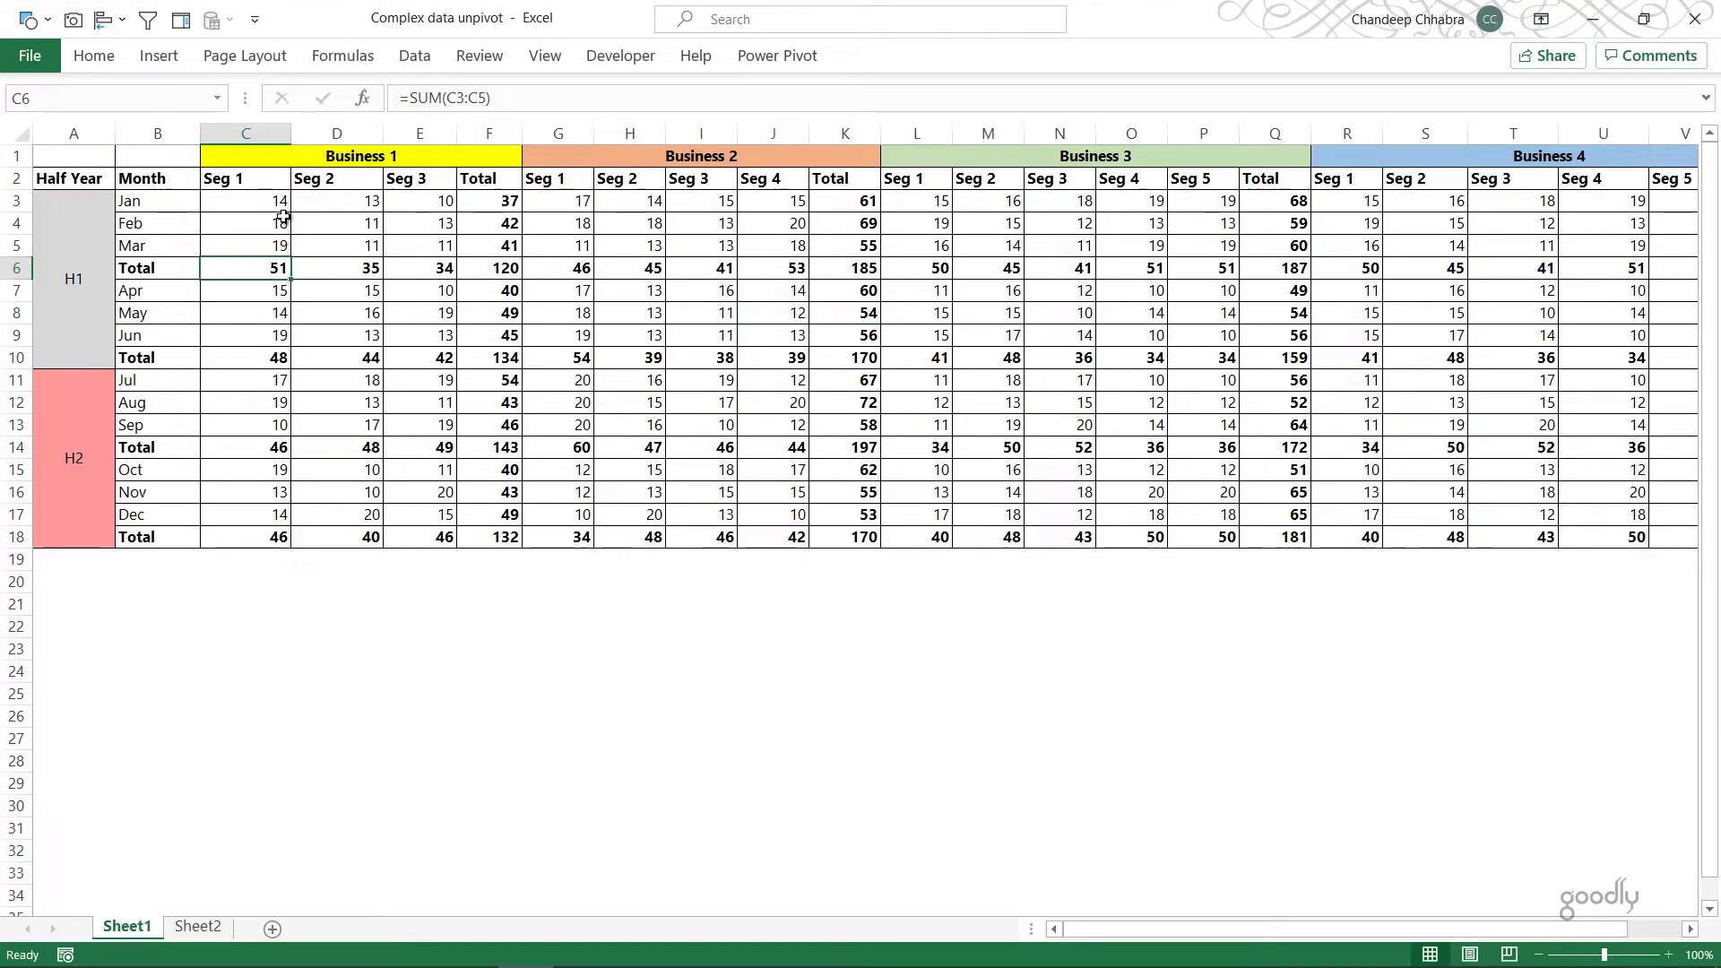
left_click(282, 161)
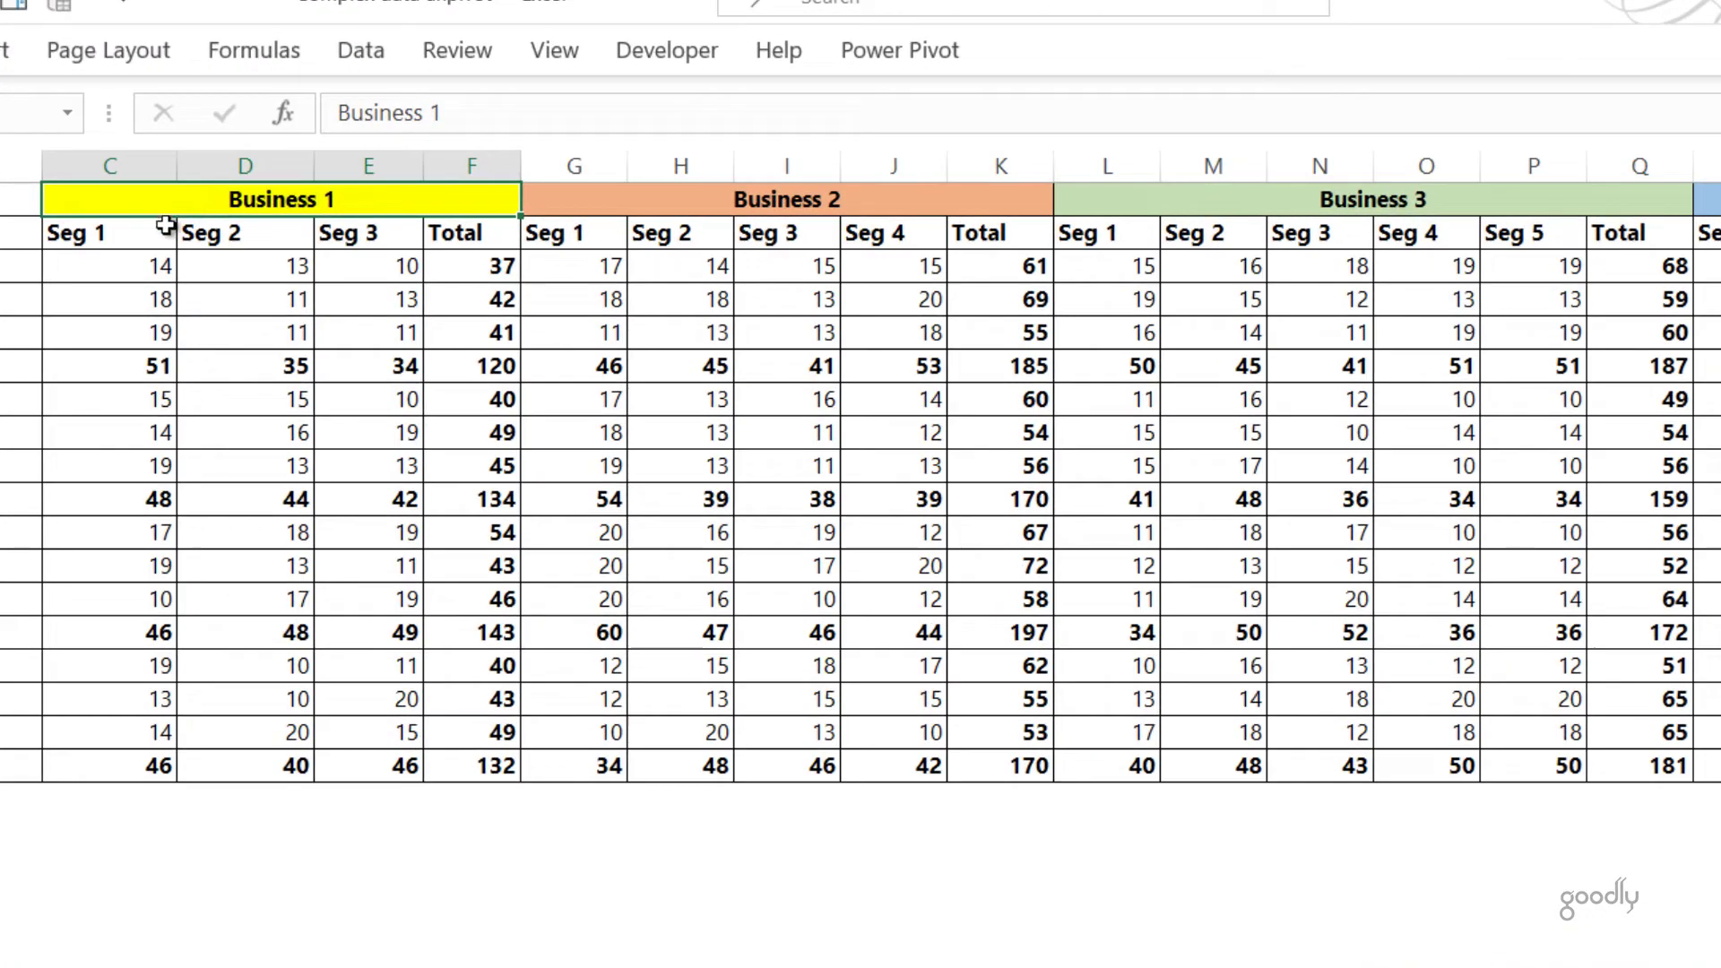
left_click(143, 226)
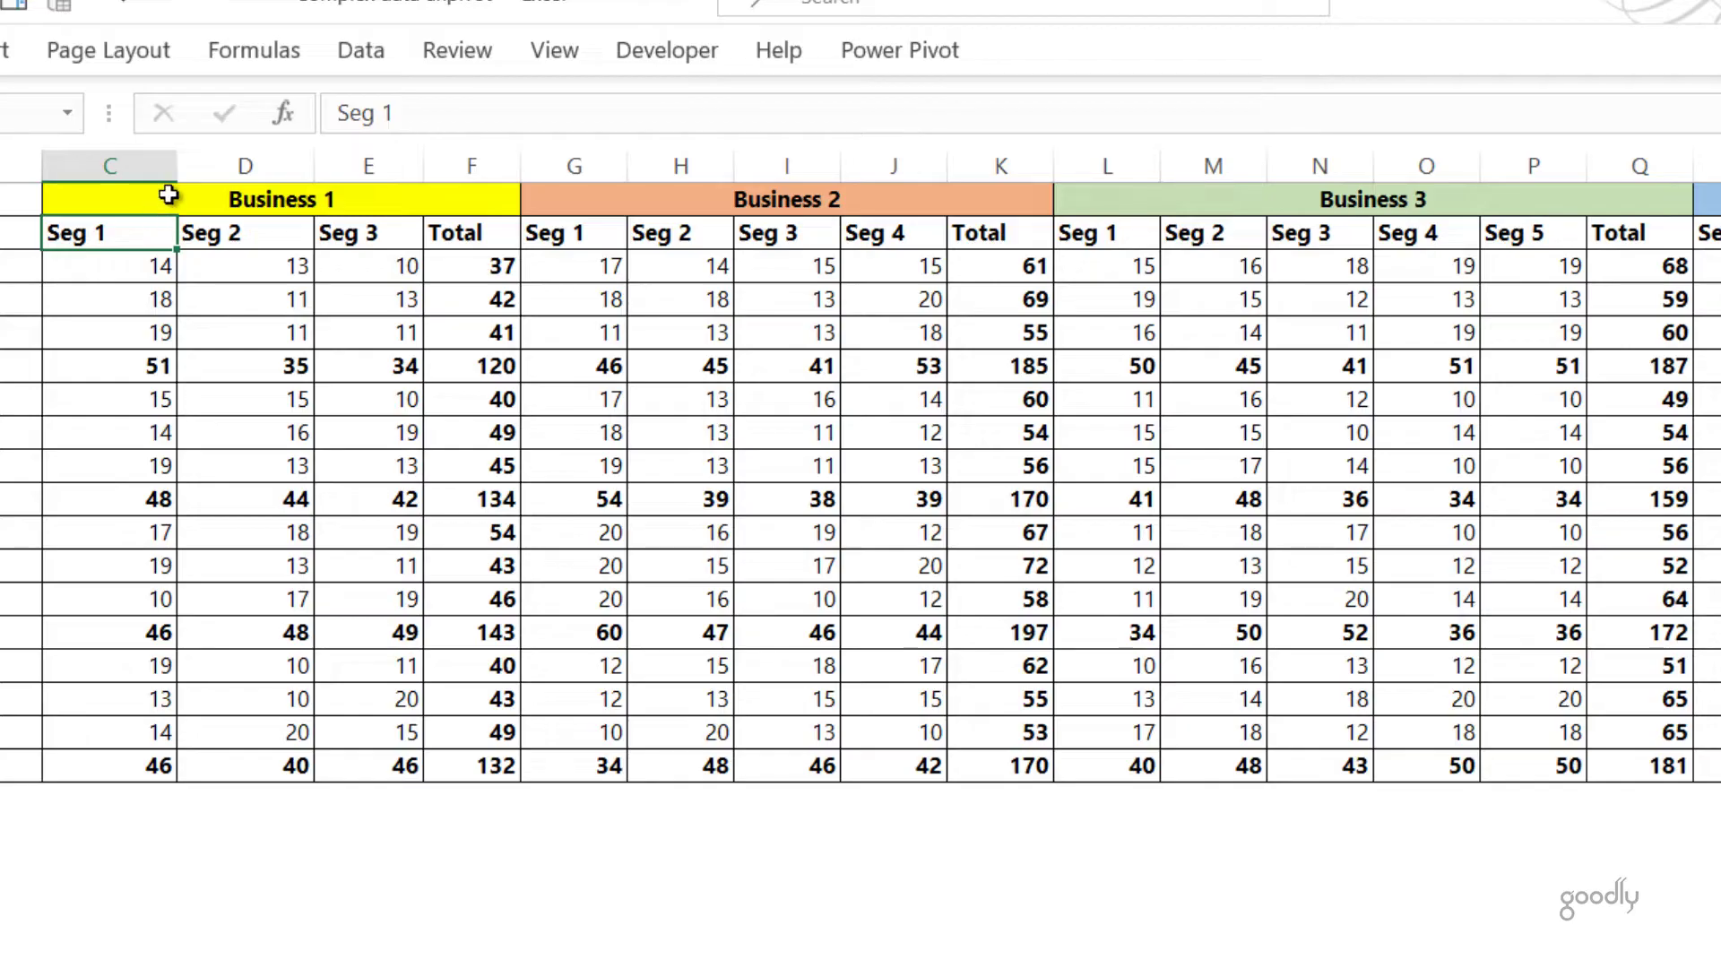
left_click(166, 197)
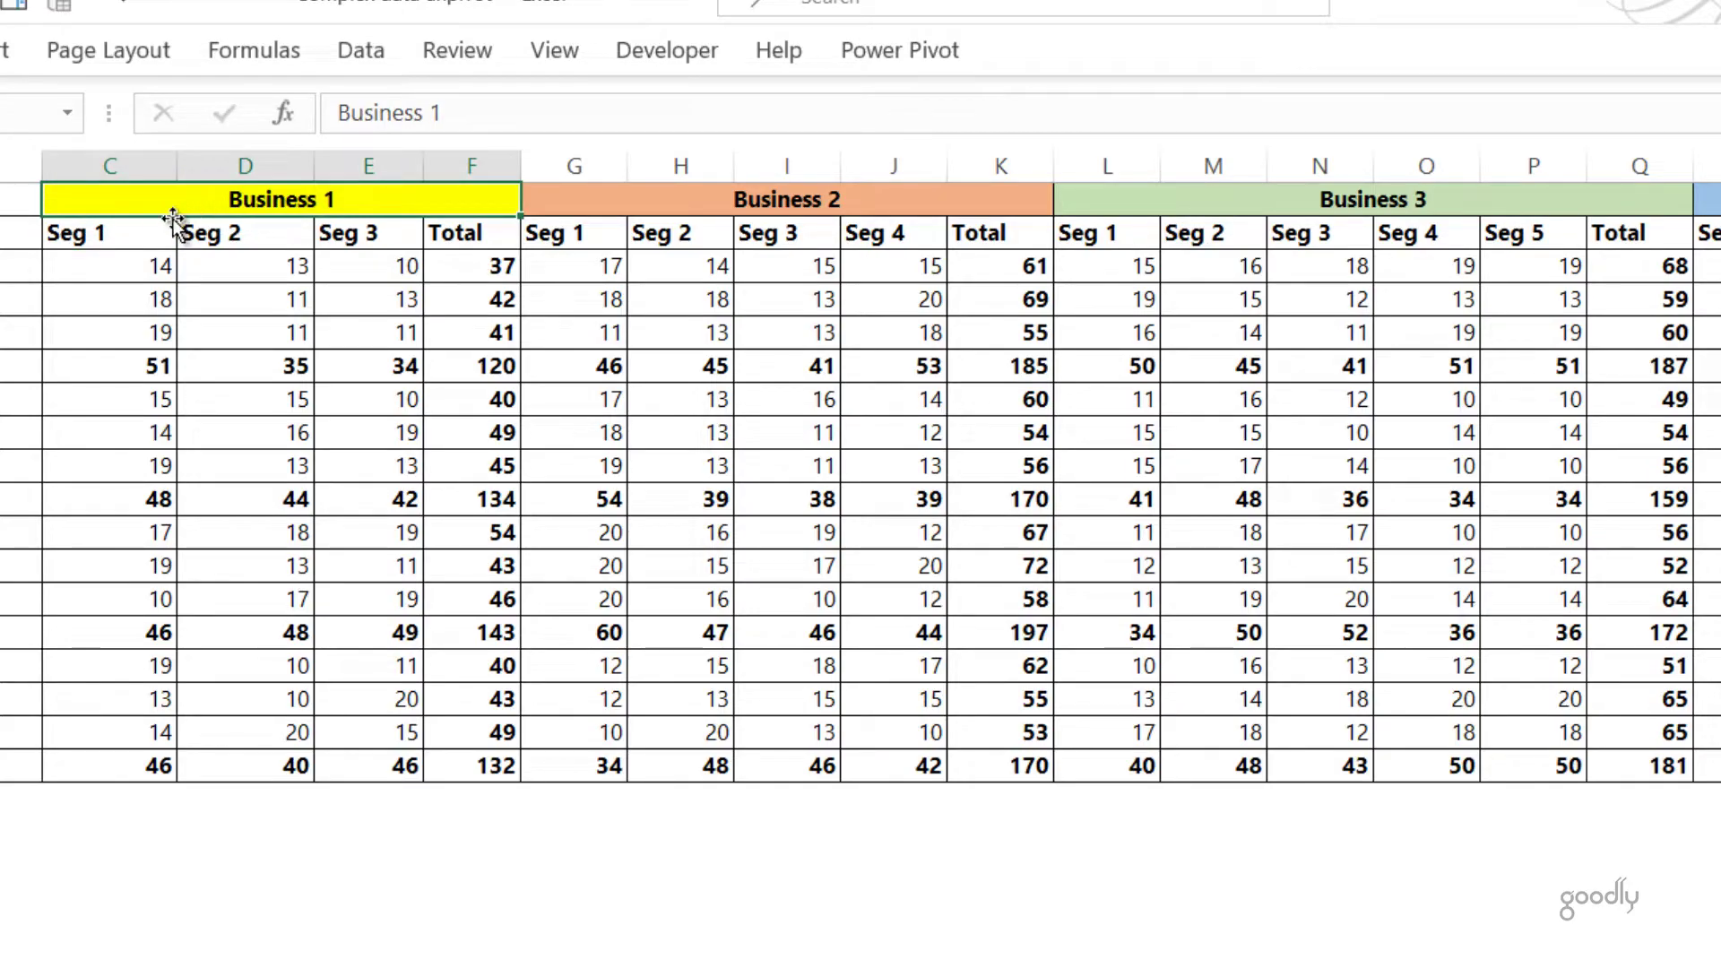
left_click(745, 204)
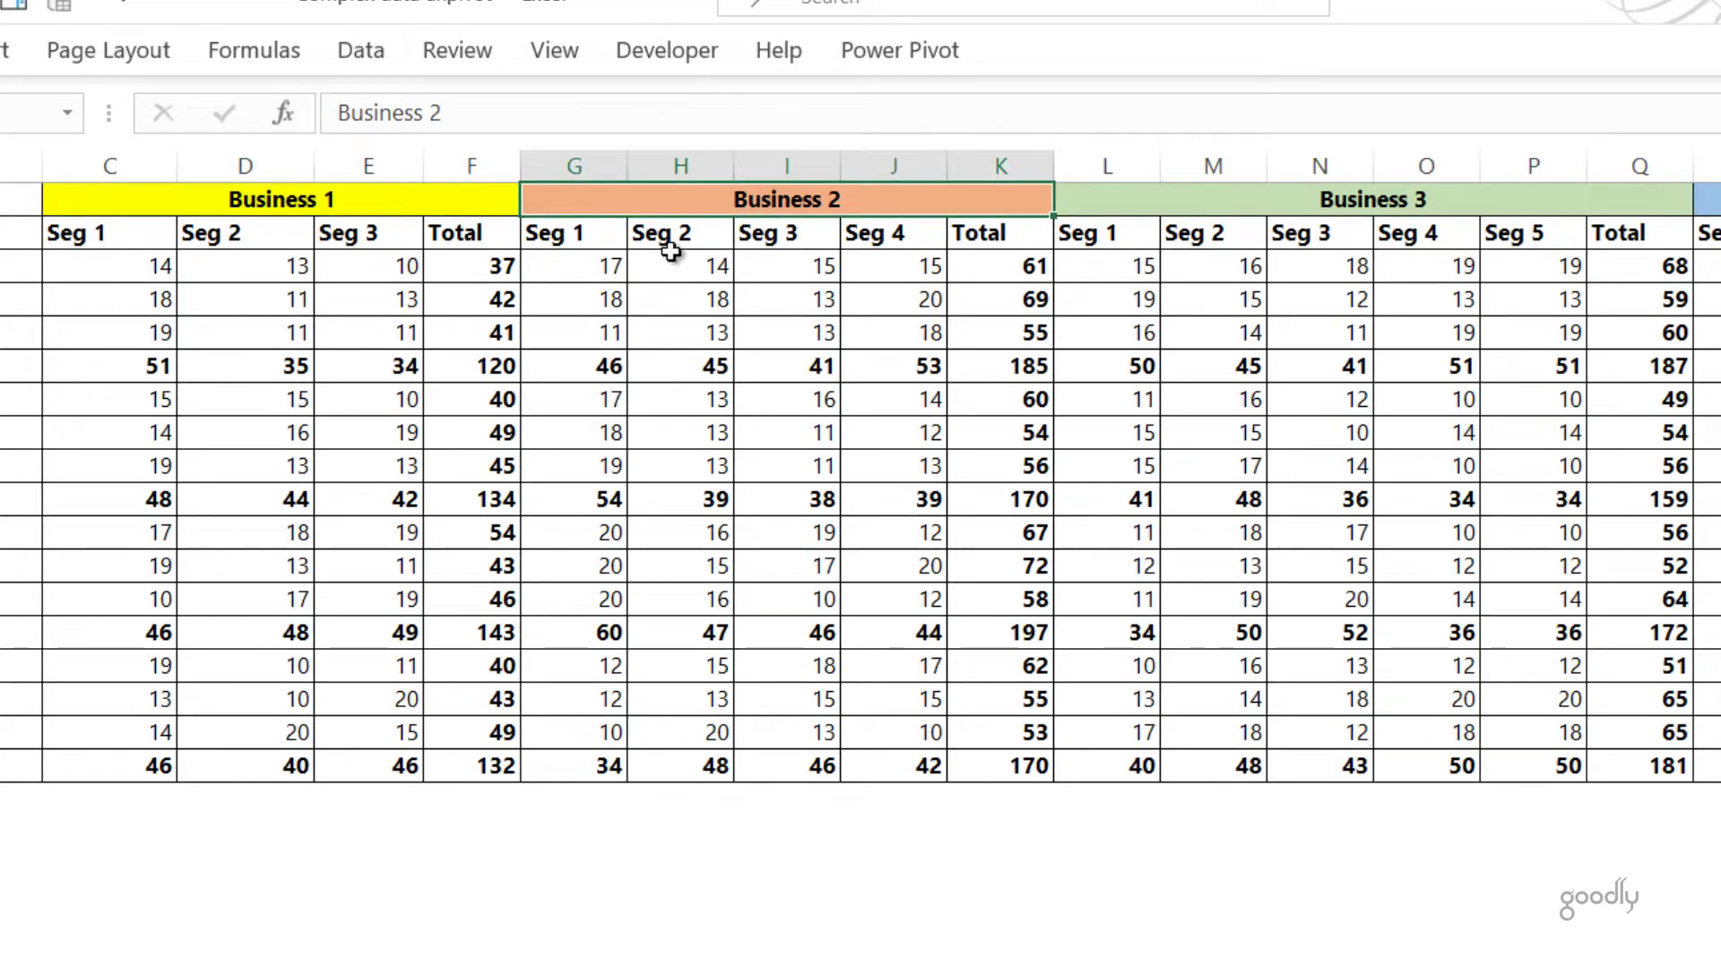
left_click(1205, 201)
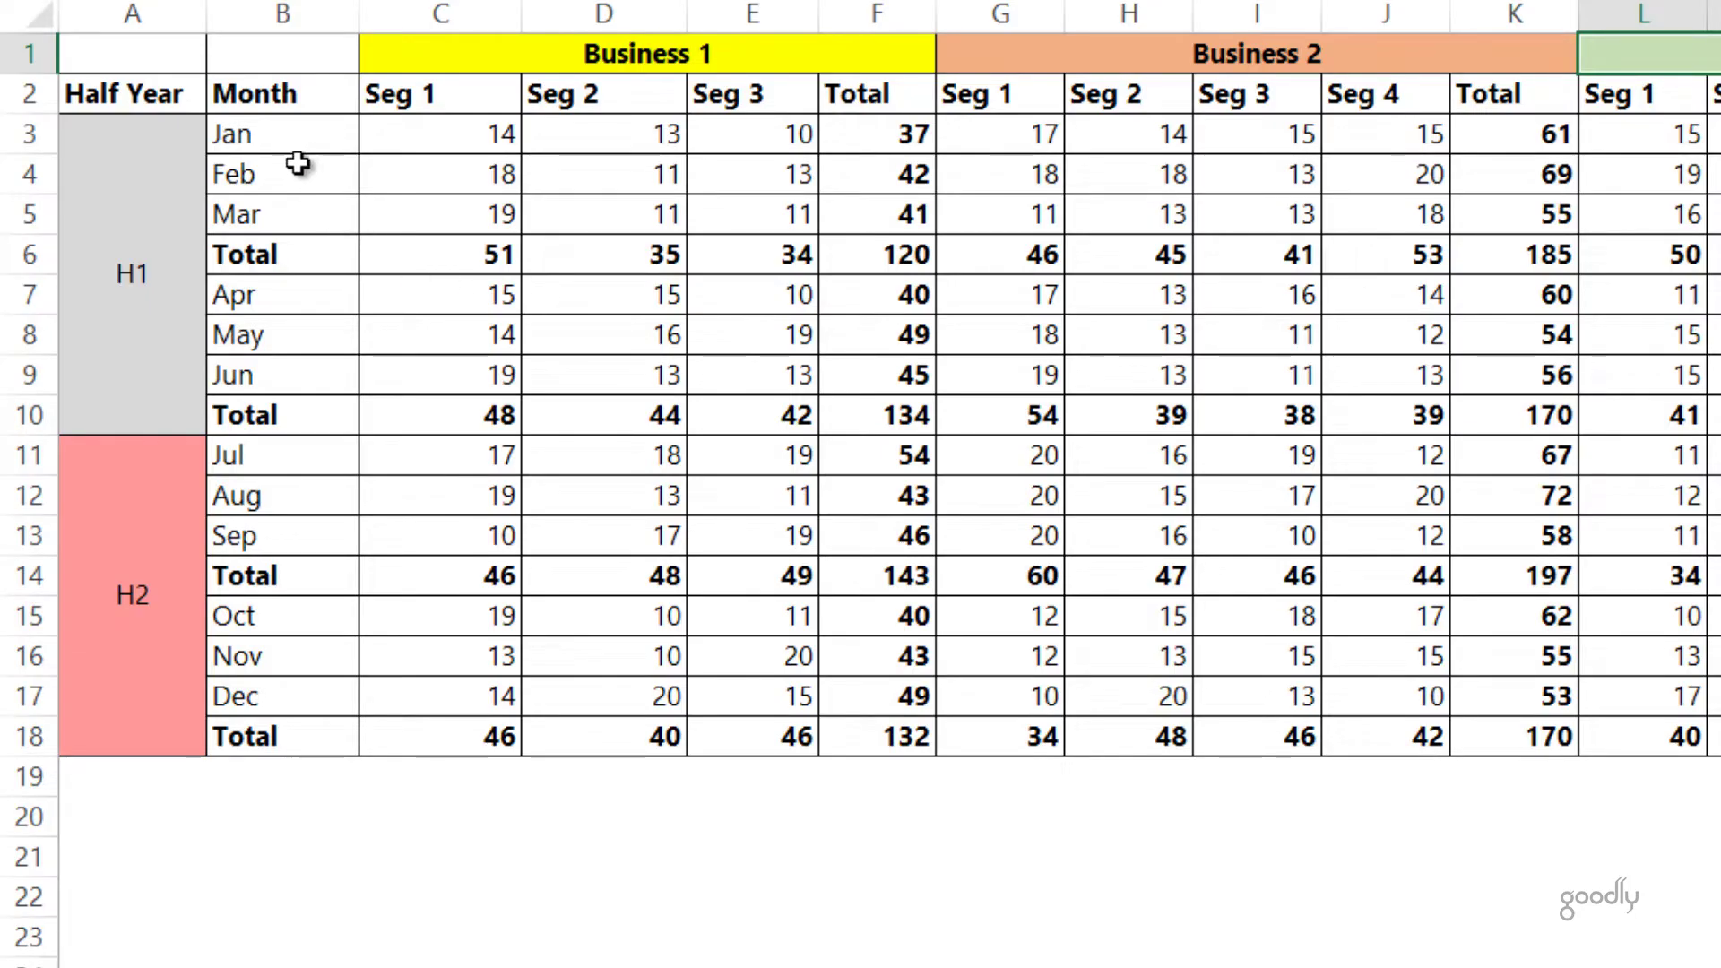
left_click_drag(303, 144, 294, 261)
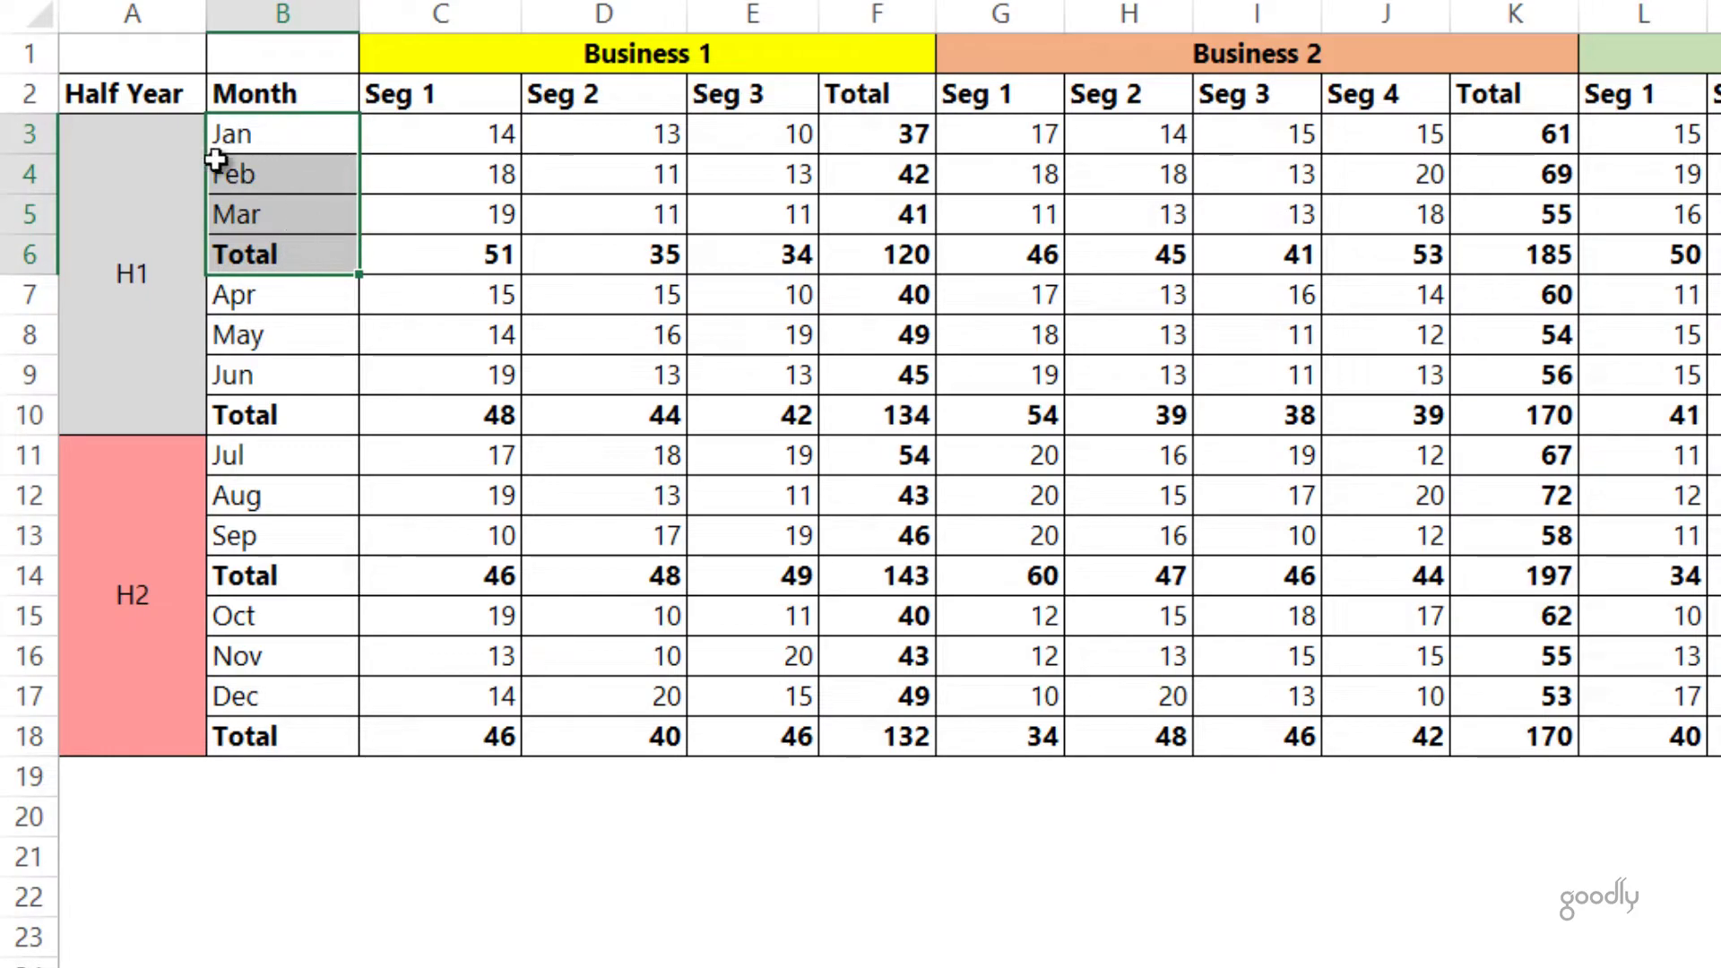
Point out the merged H1 and H2 half-year cells, the Business 1 header and the value 14 in C3
left_click(149, 182)
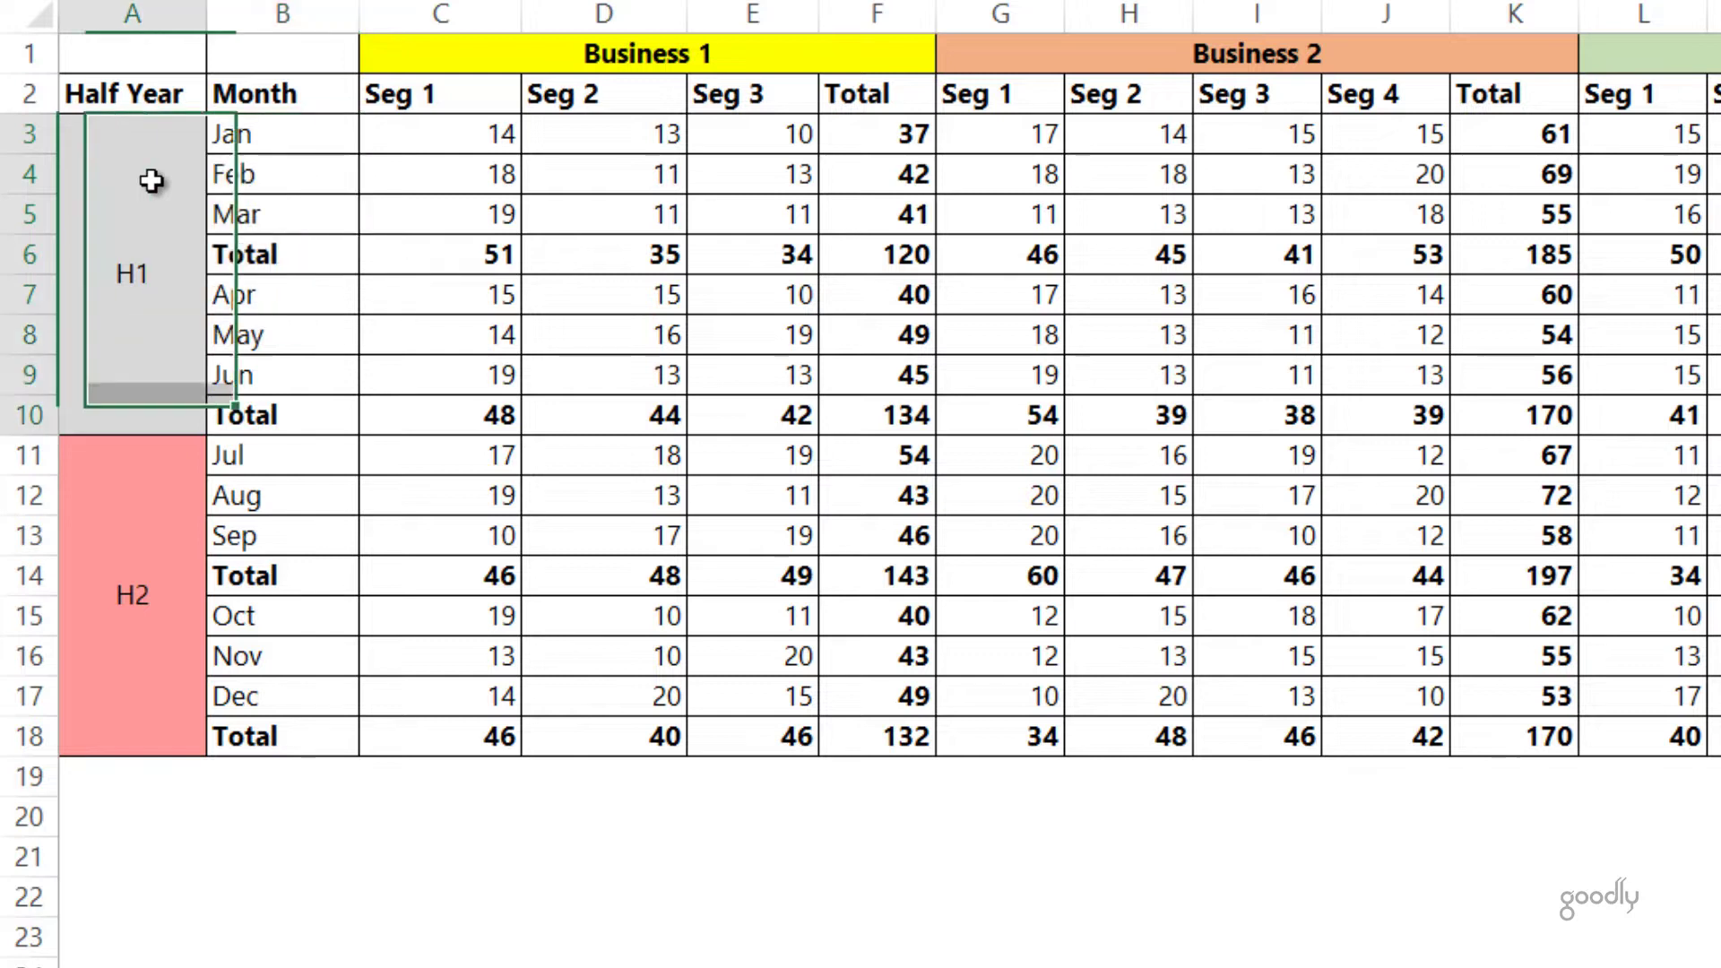
left_click(151, 517)
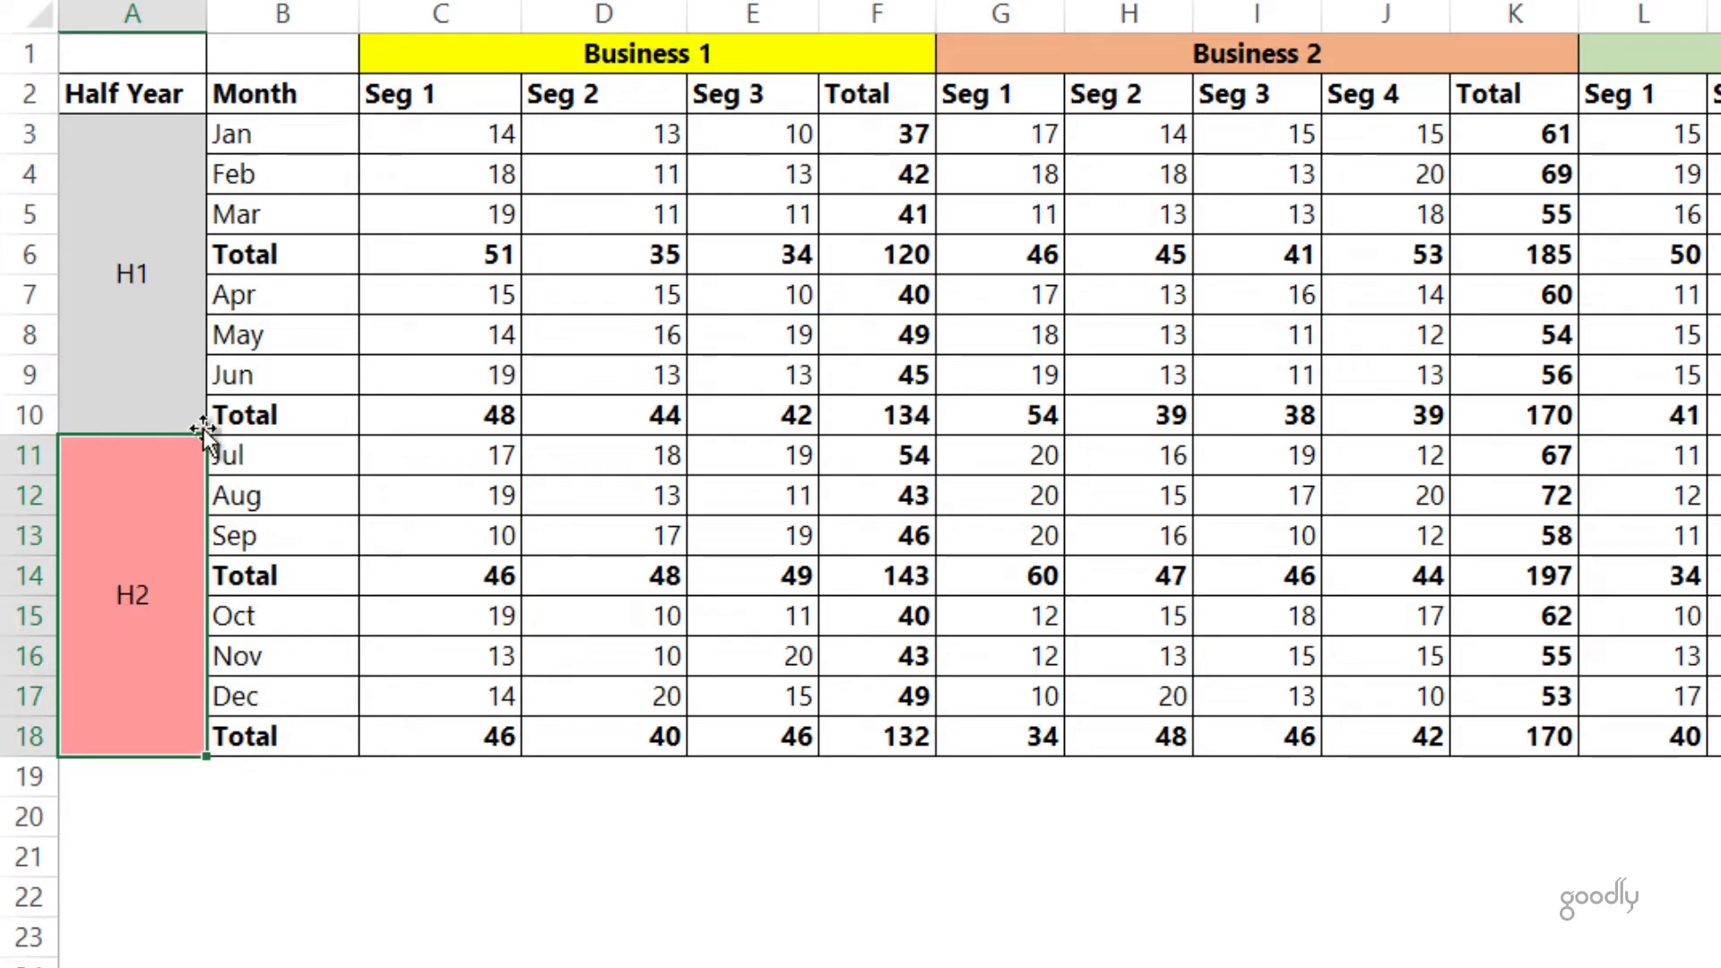
left_click(495, 126)
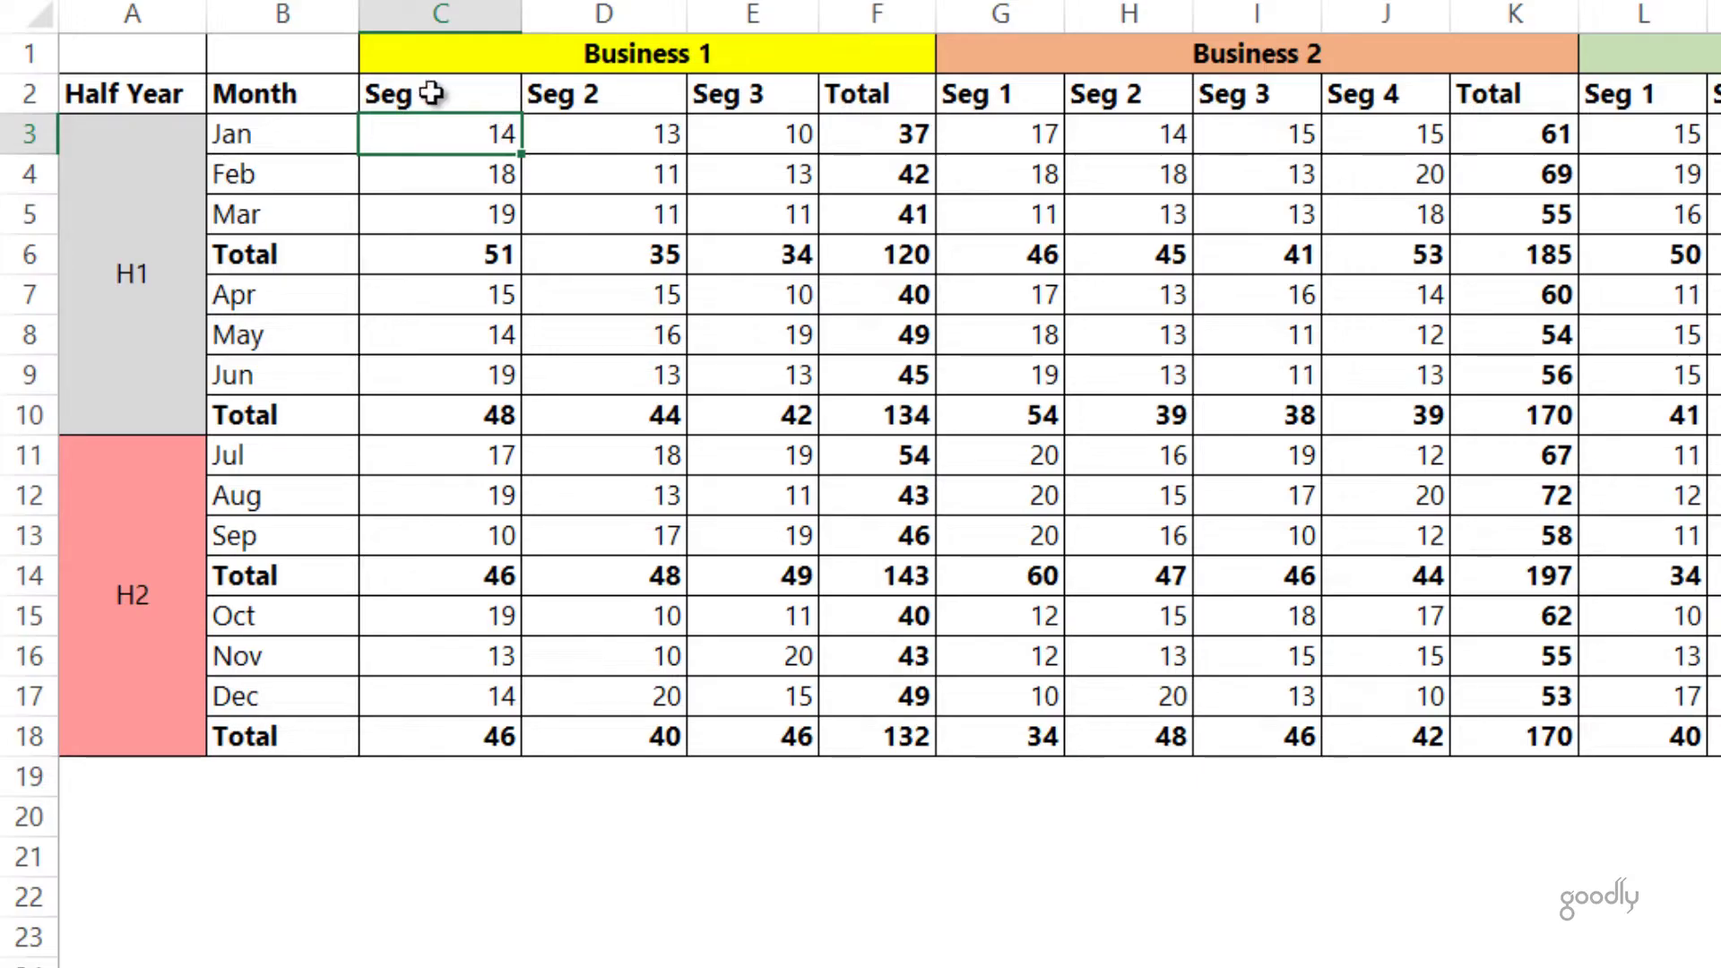
left_click(141, 166)
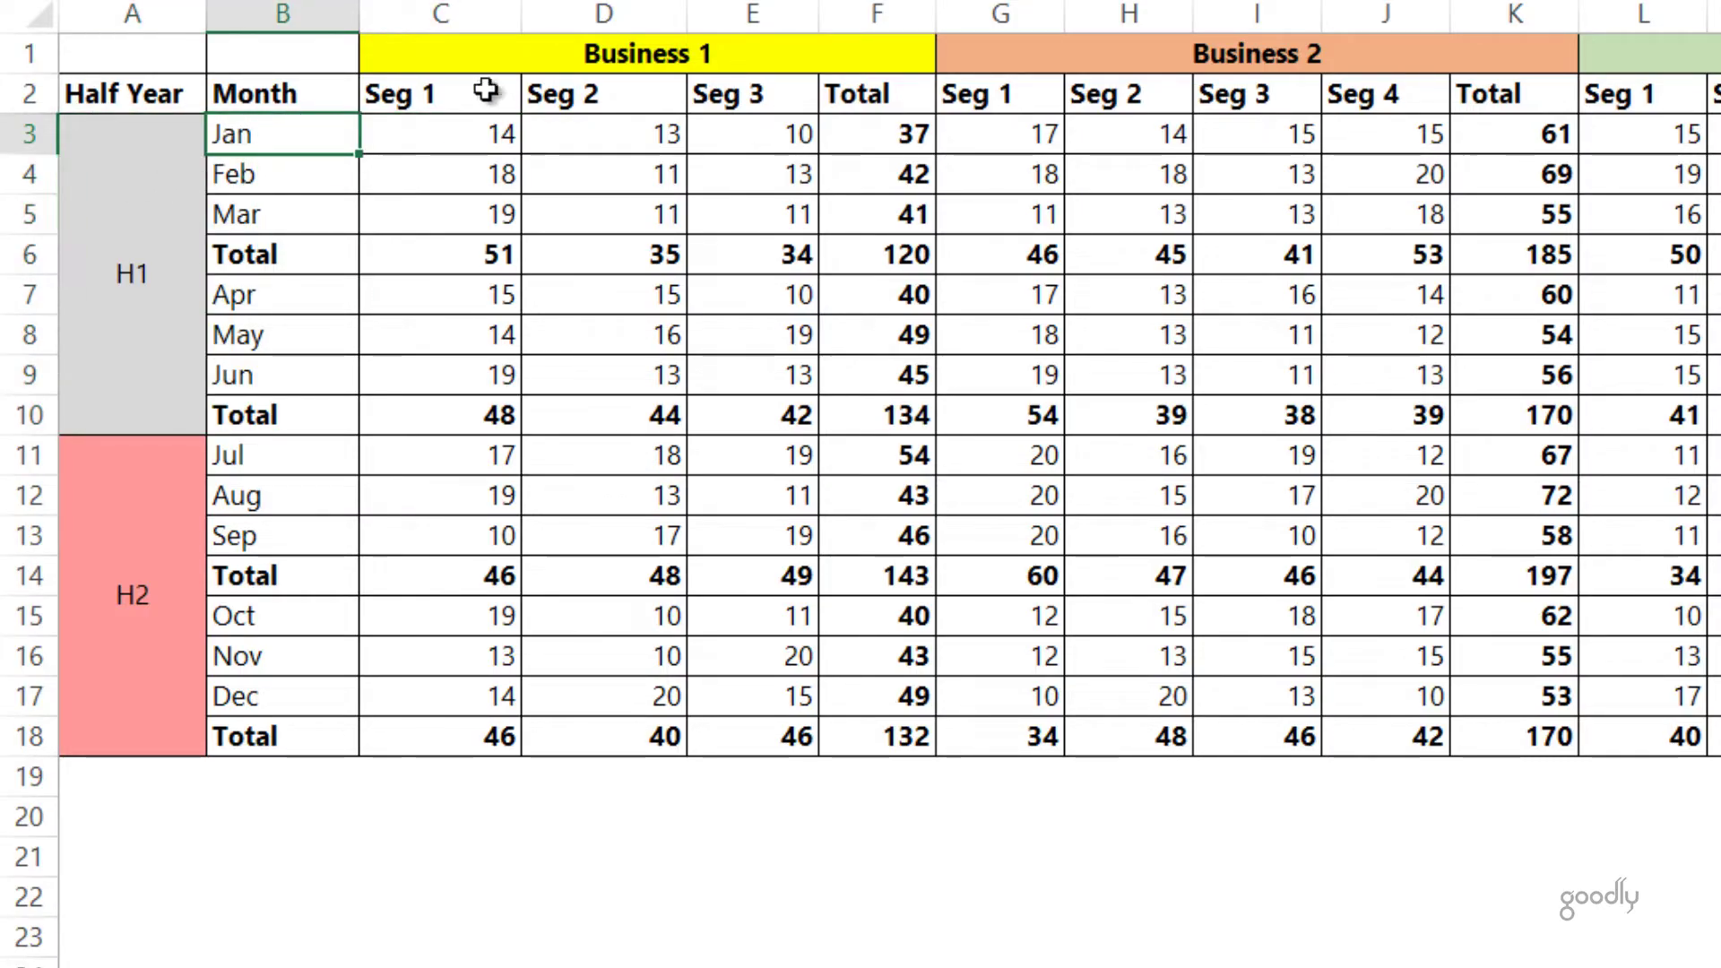
left_click(520, 70)
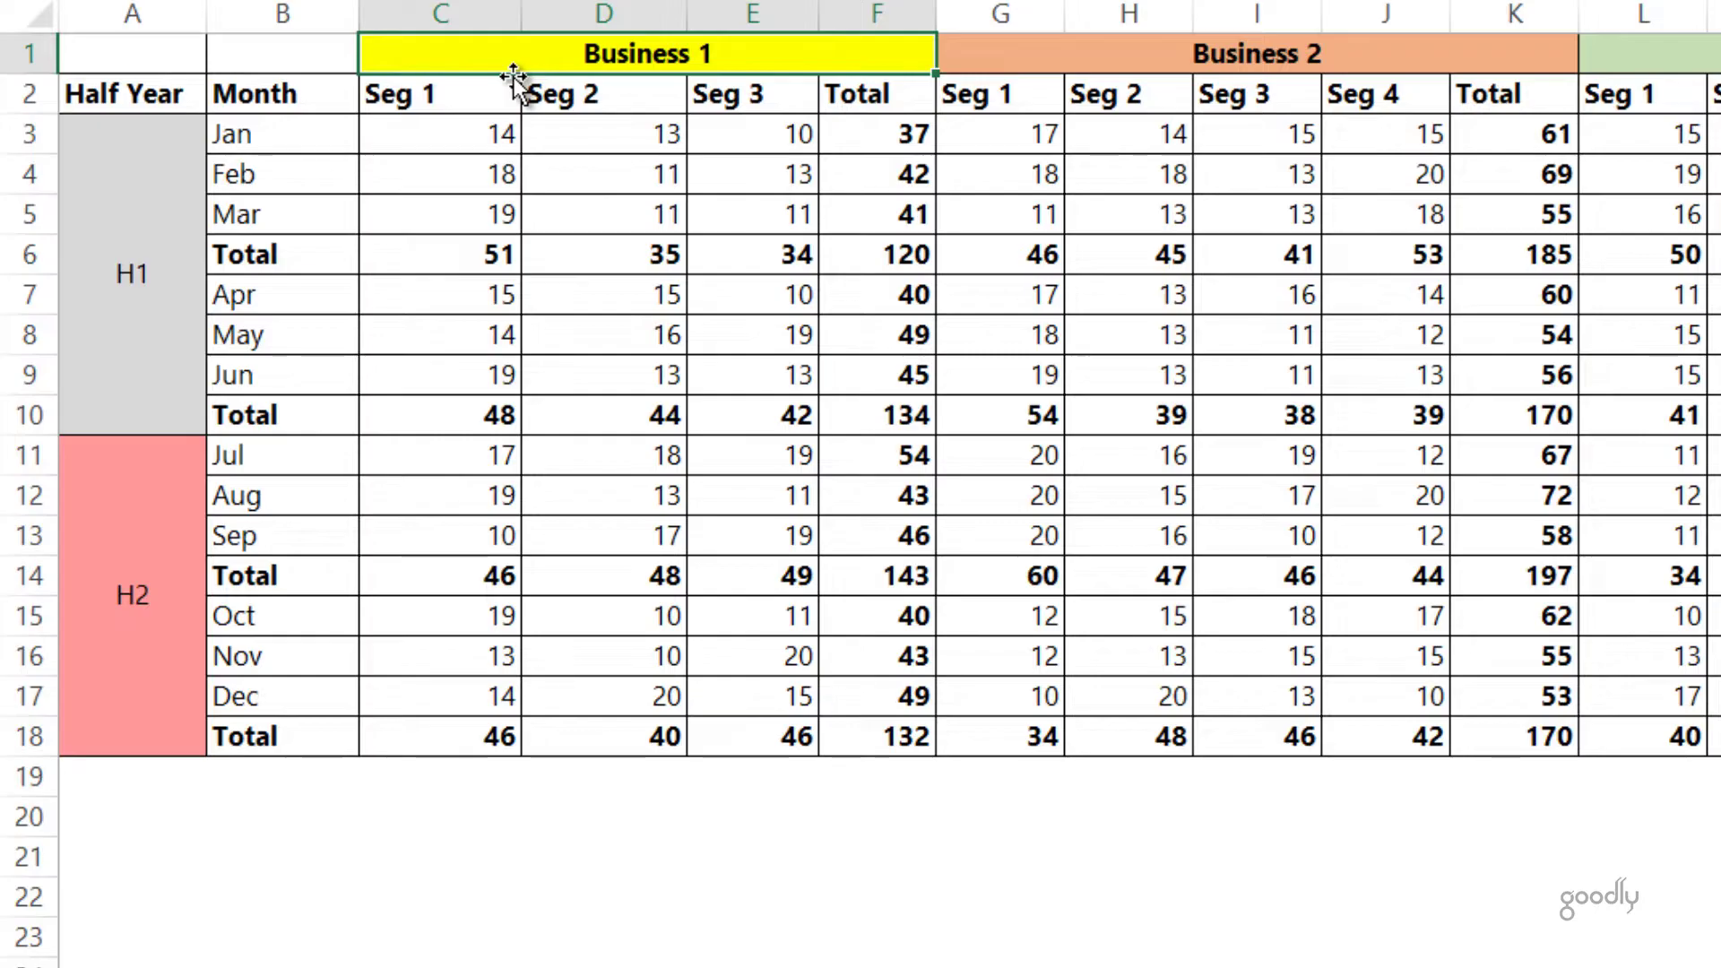
left_click(473, 134)
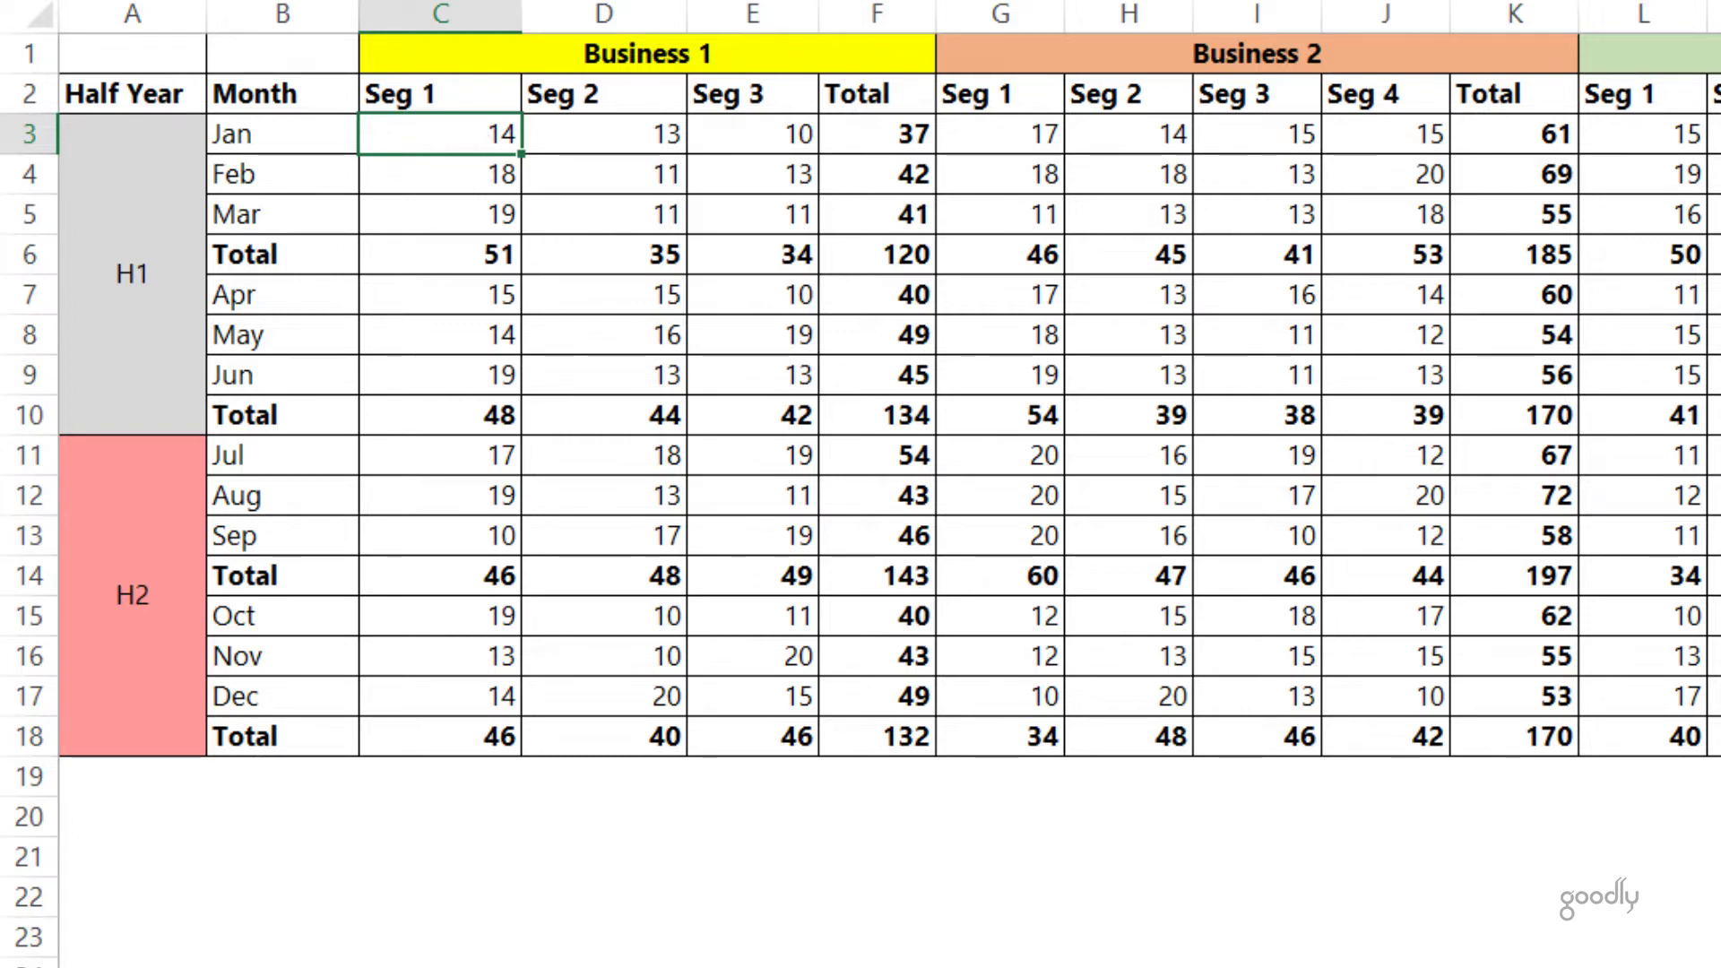
Load Sheet1's data as the Alldata query in Power Query Editor and maximize the editor
key("alt+a")
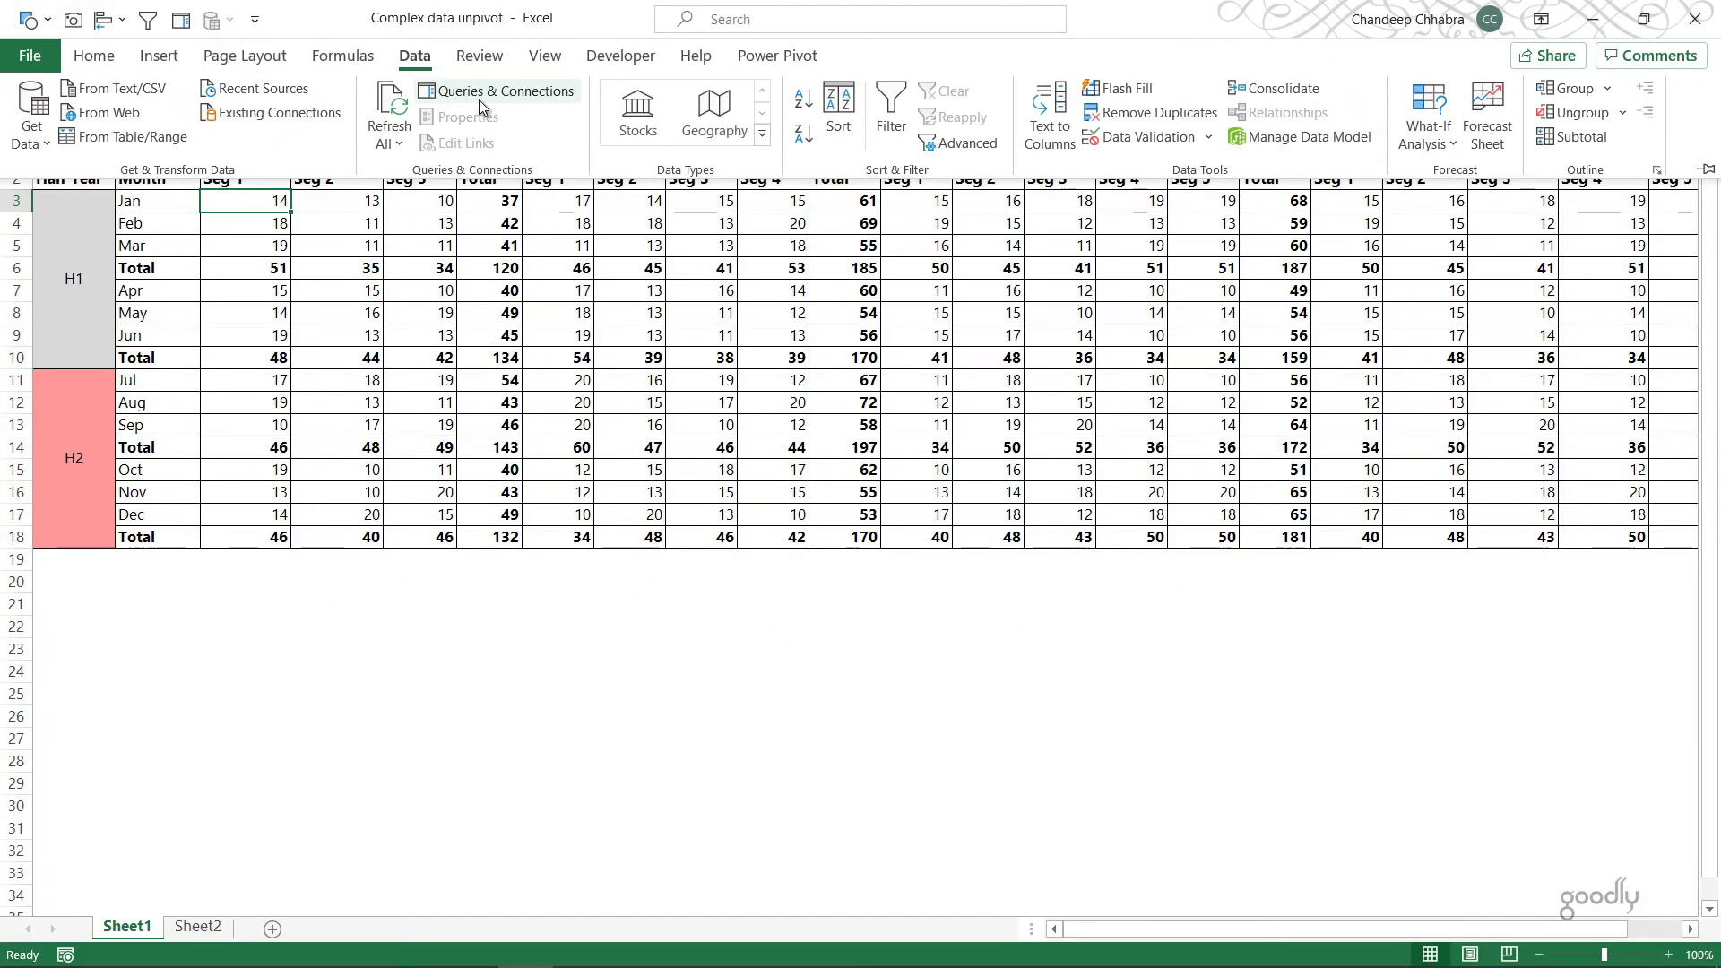
key("Escape")
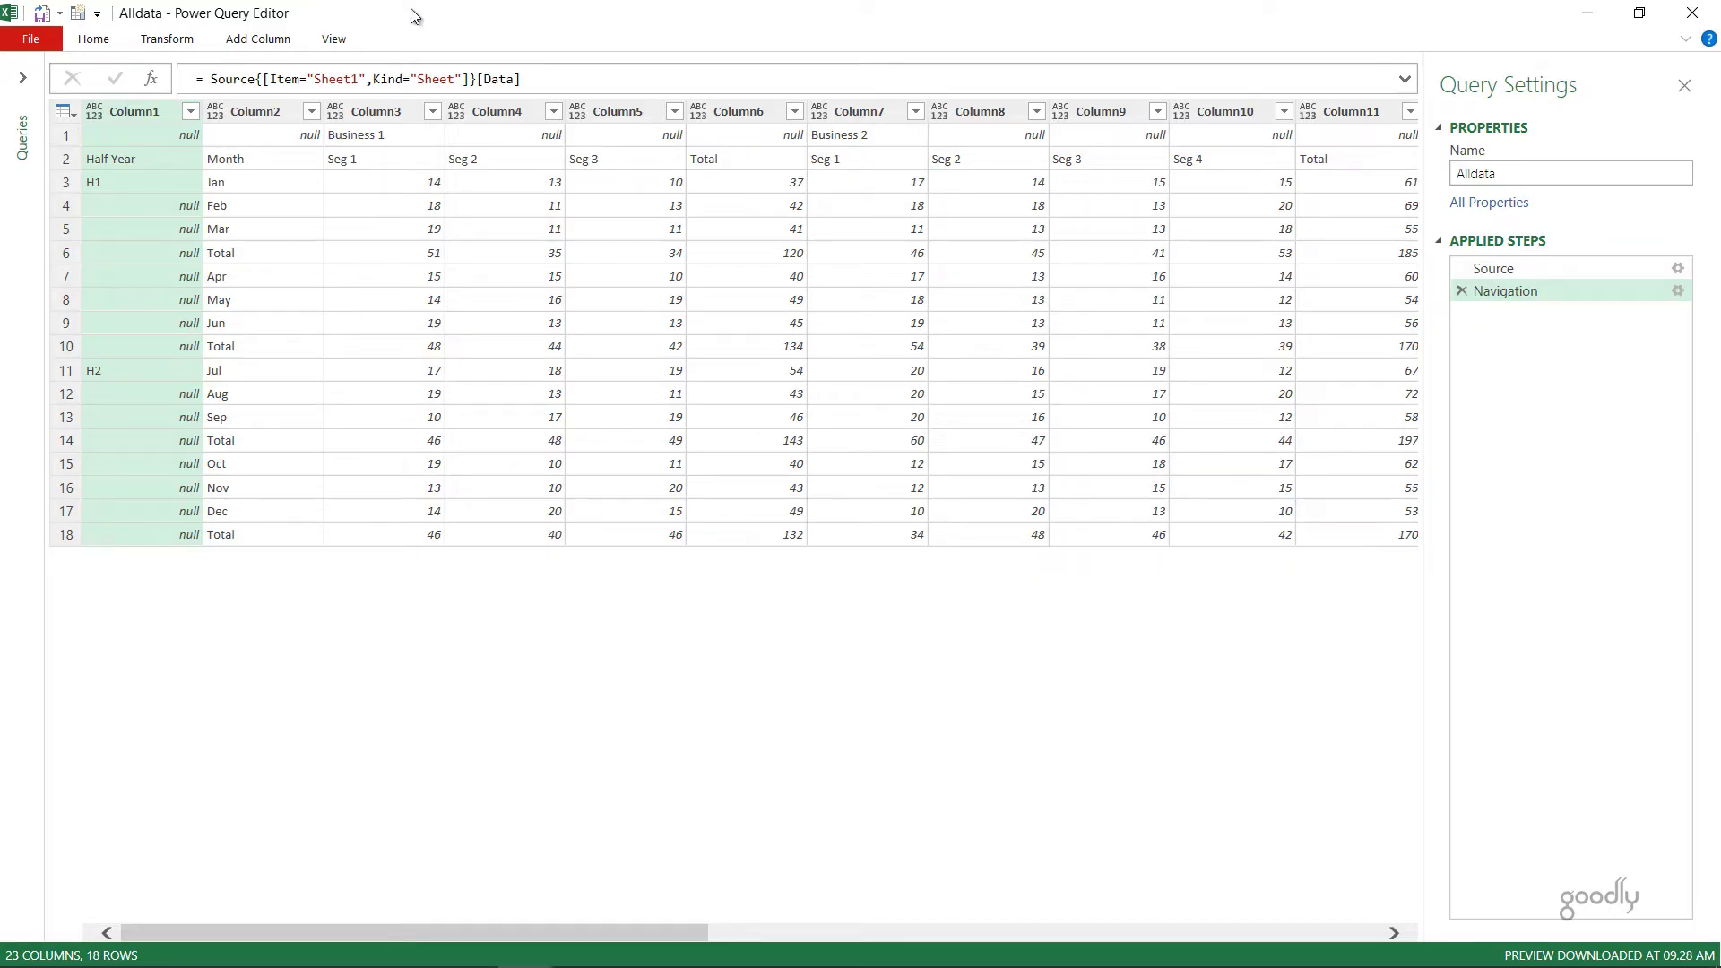
left_click_drag(417, 16, 464, 165)
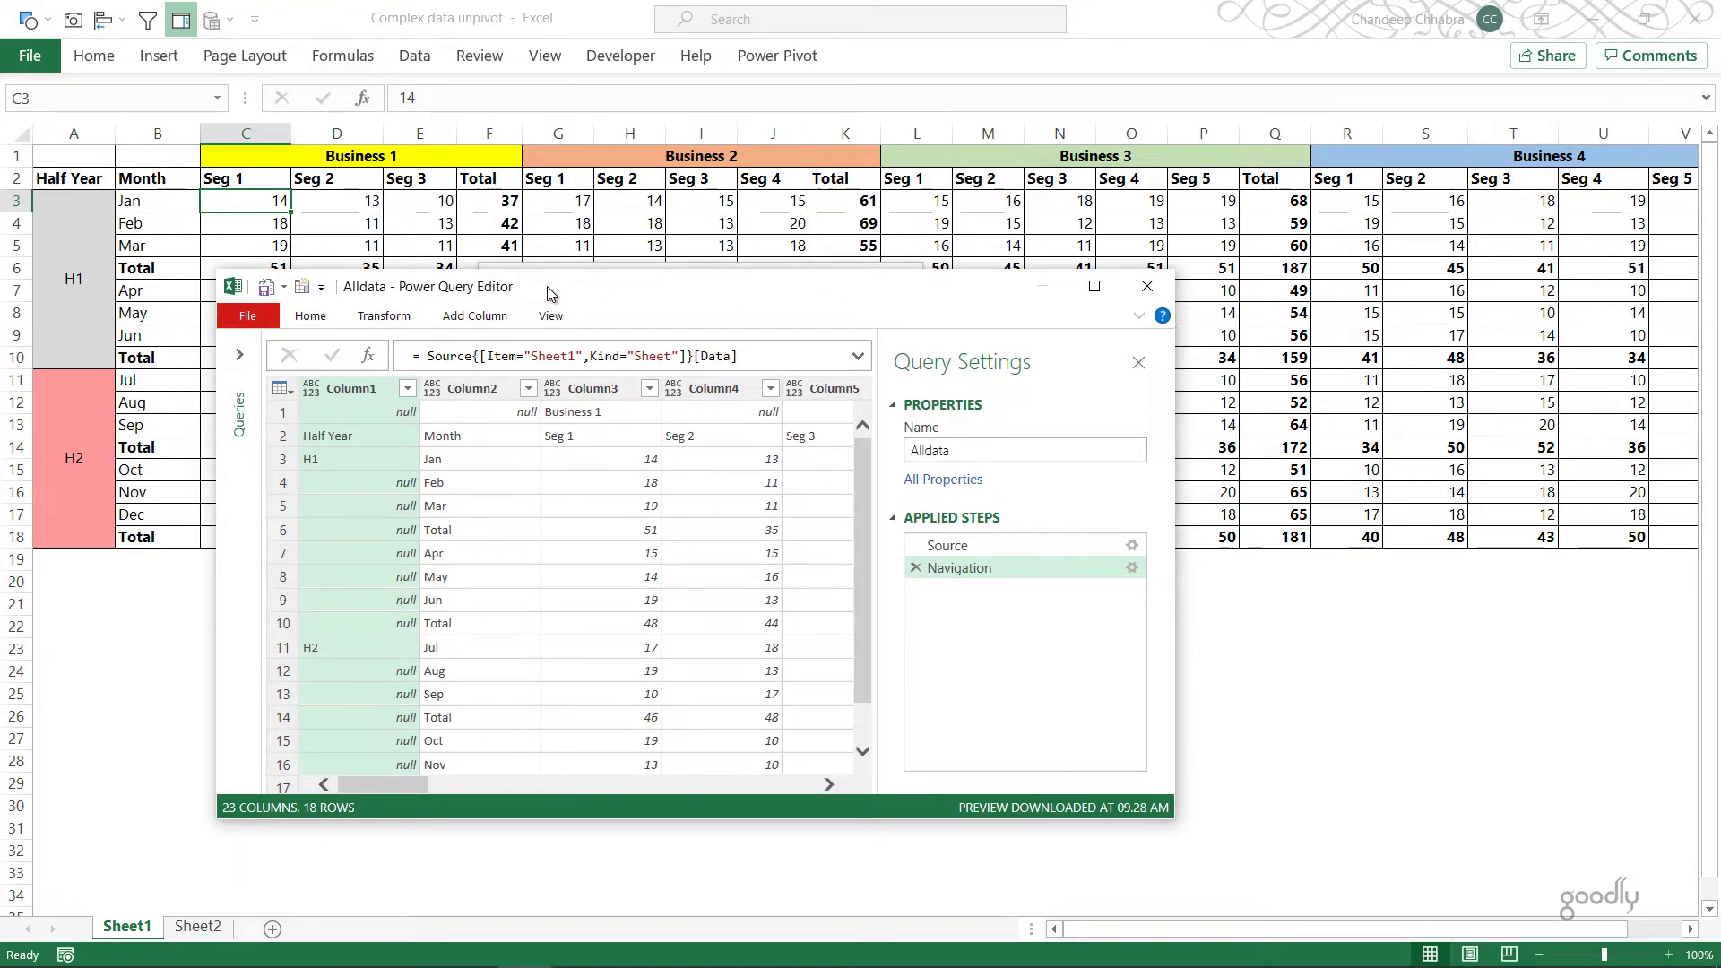
double_click(576, 288)
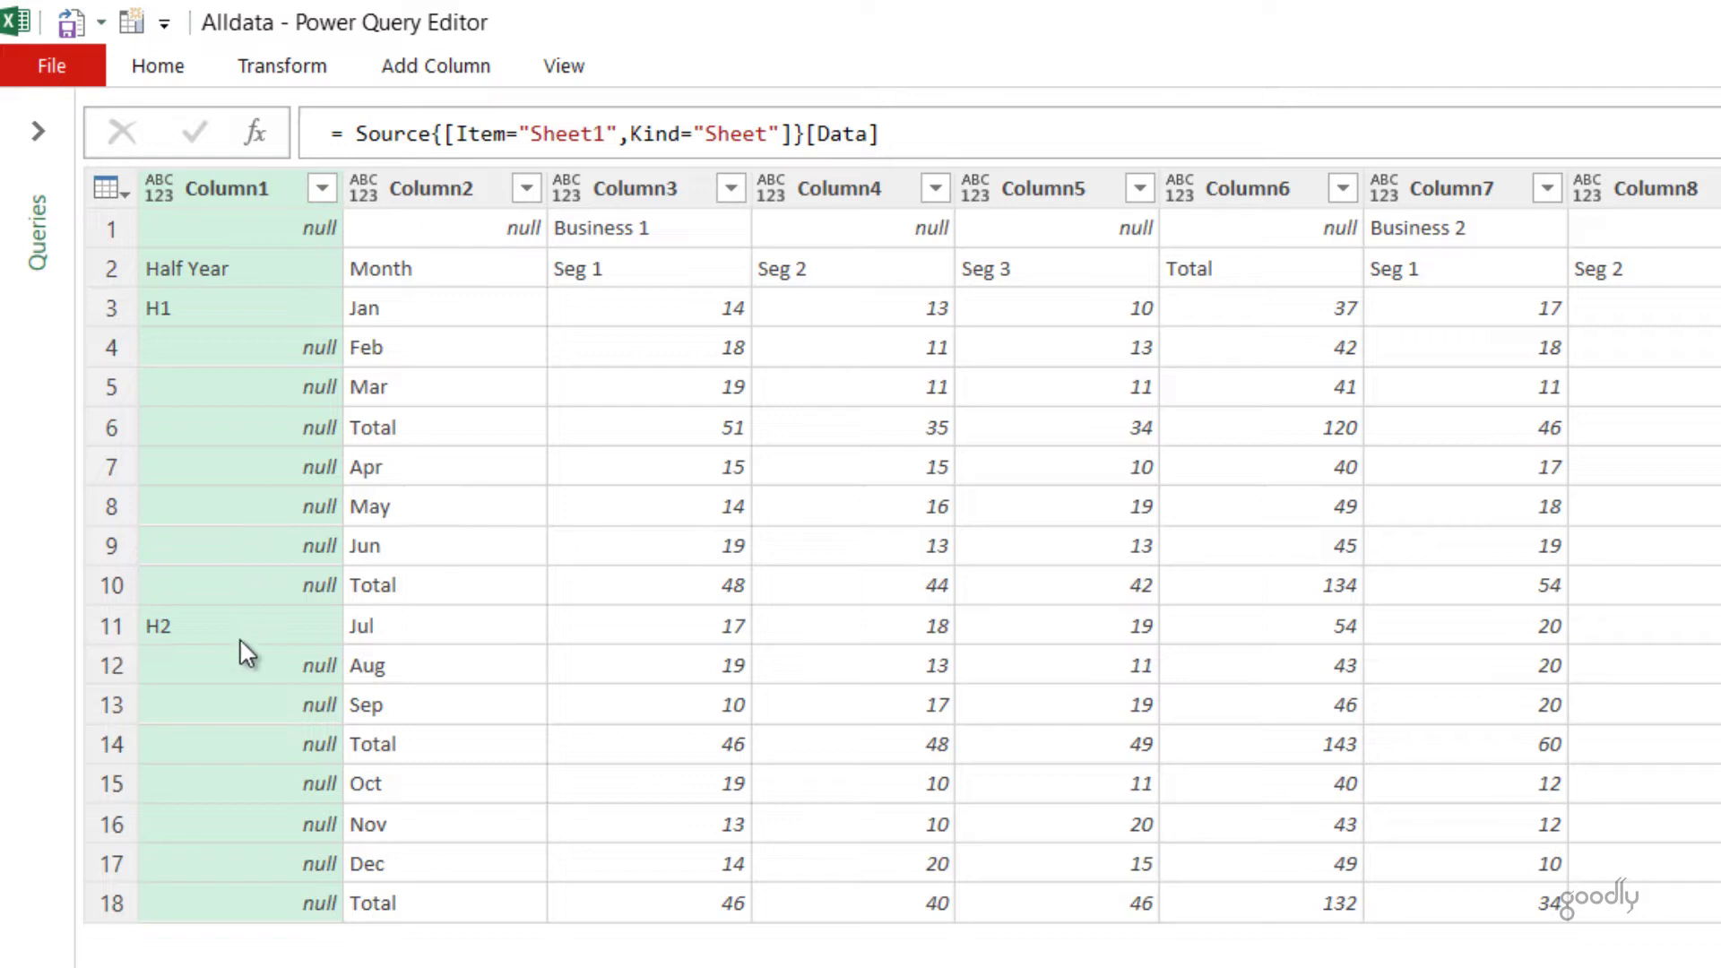
Fill Column1 down so H1 and H2 replace the nulls
right_click(271, 188)
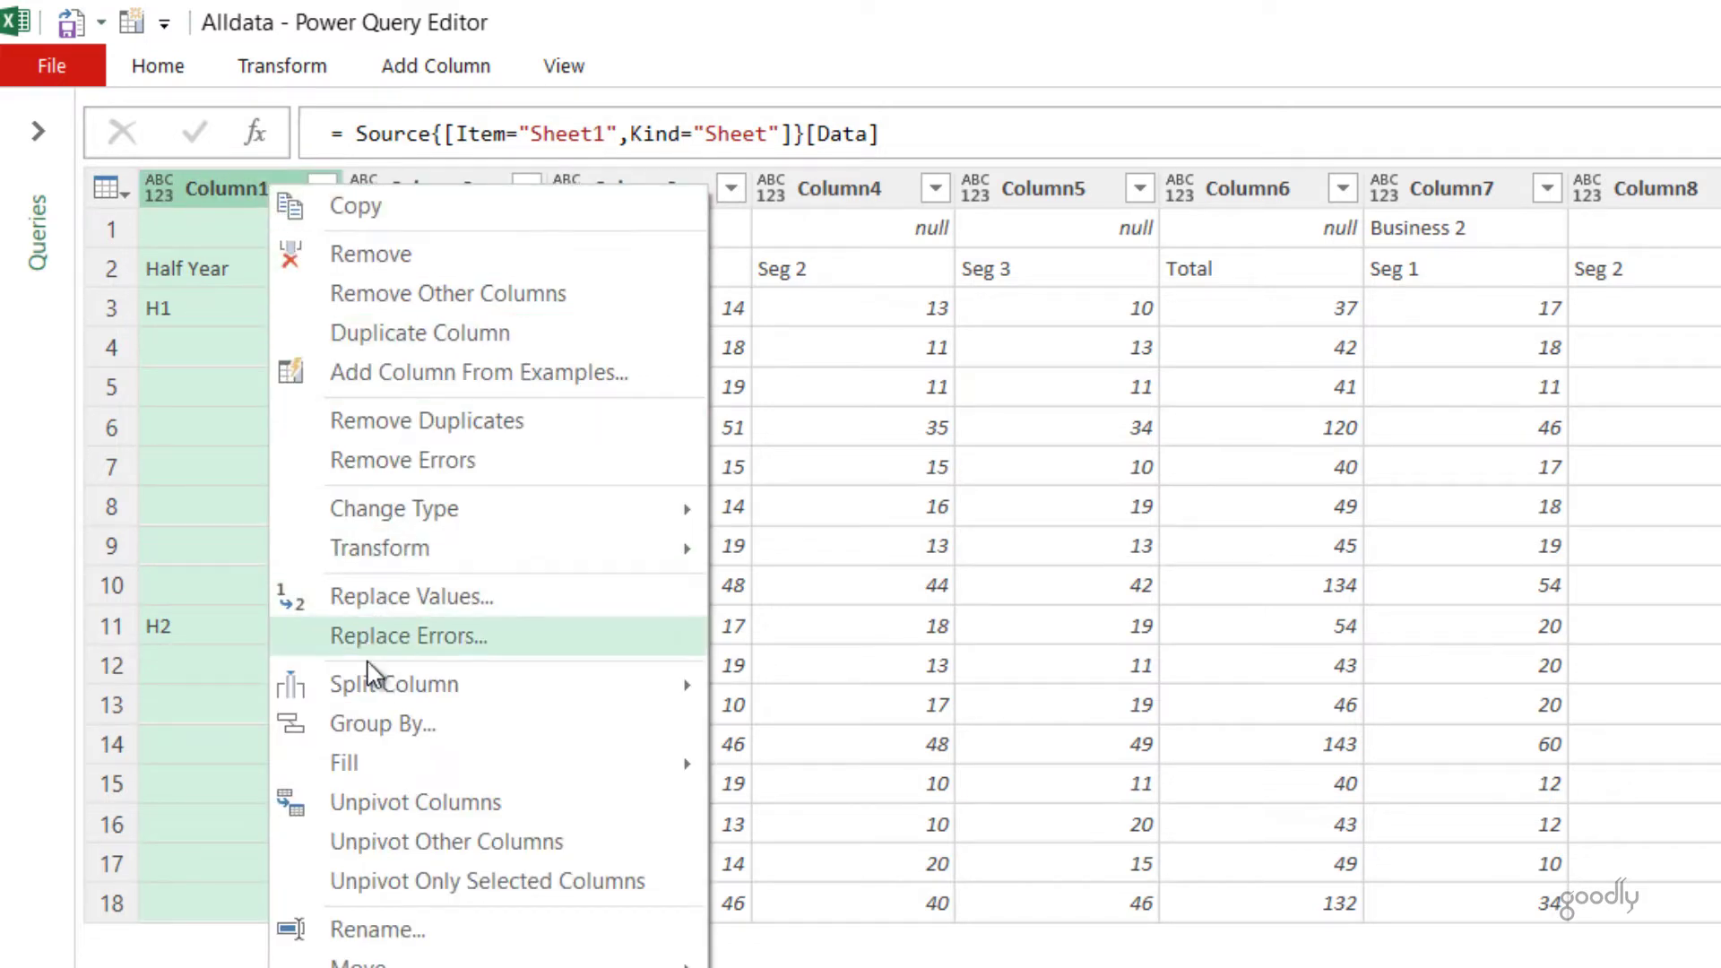
mouse_move(463, 771)
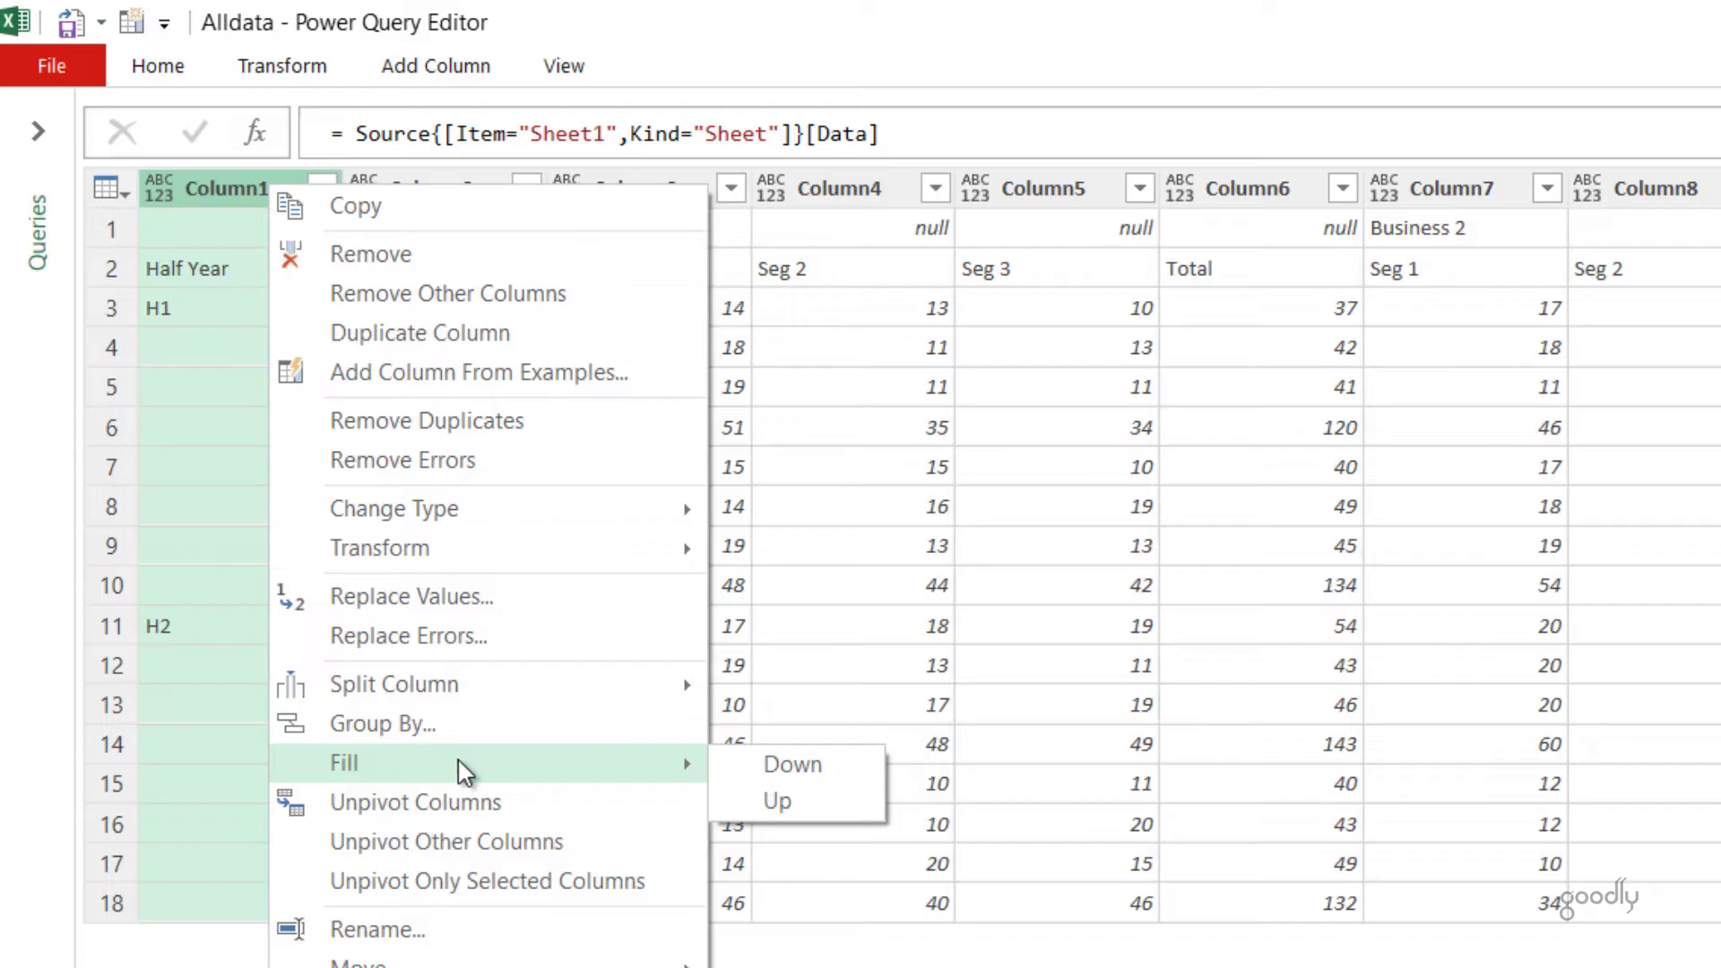
left_click(792, 767)
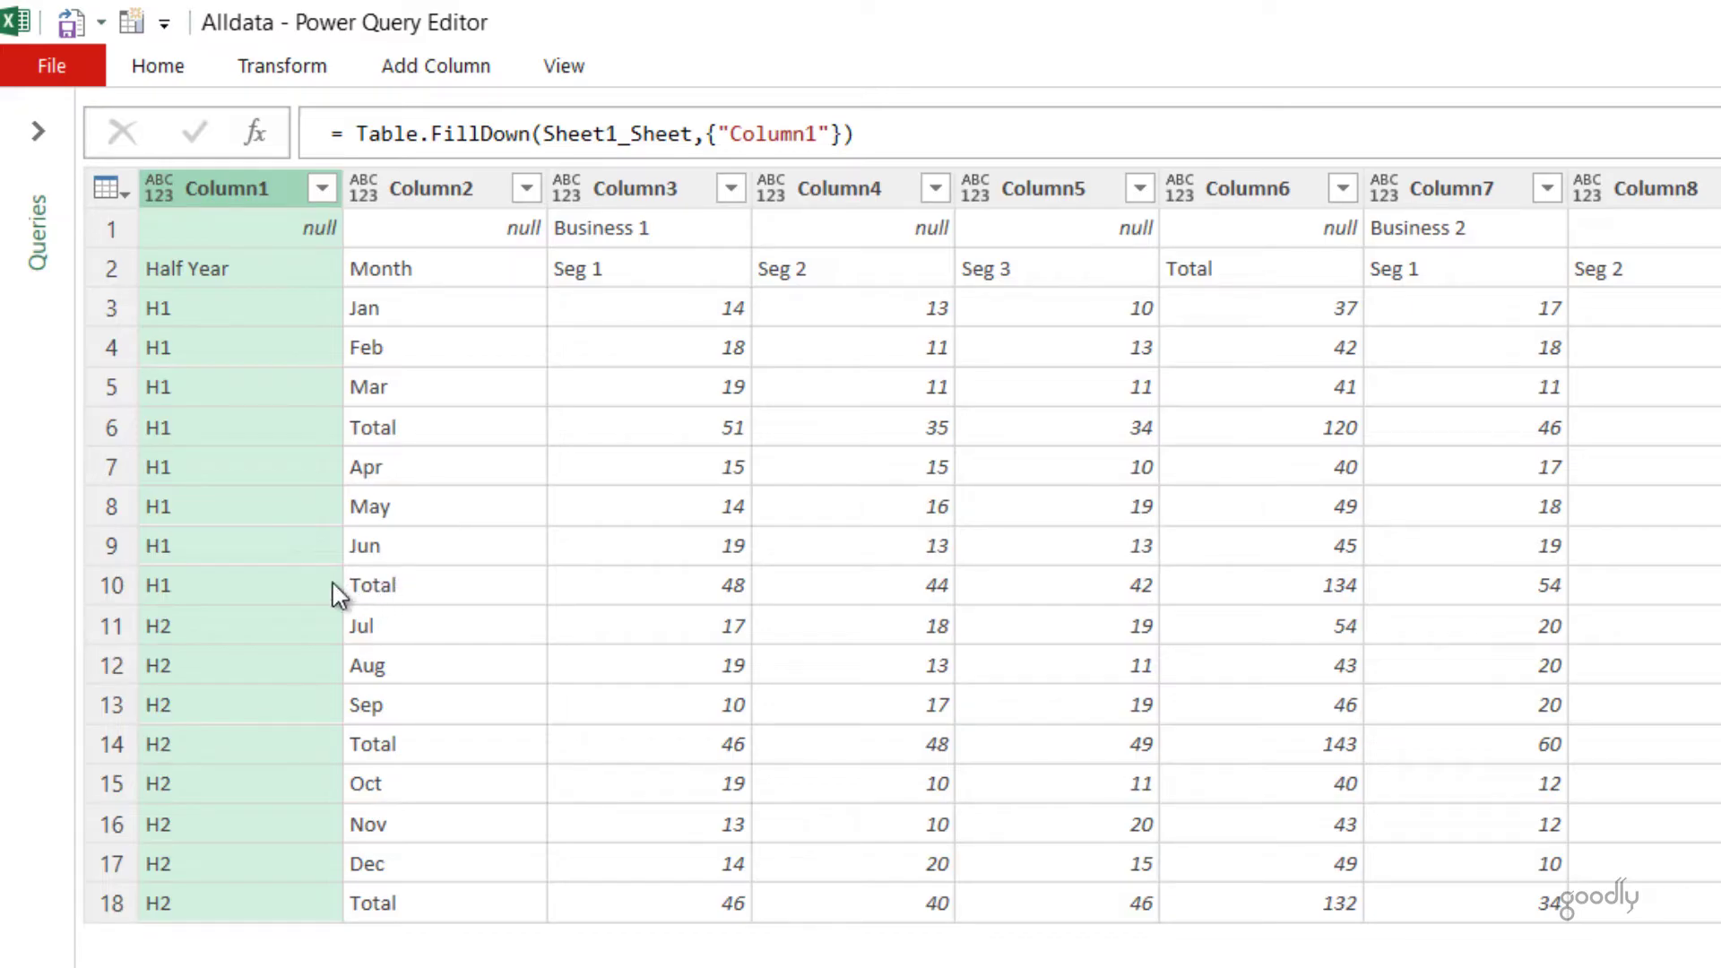
Restore the editor window to reveal the queries list, then maximize it again
double_click(618, 11)
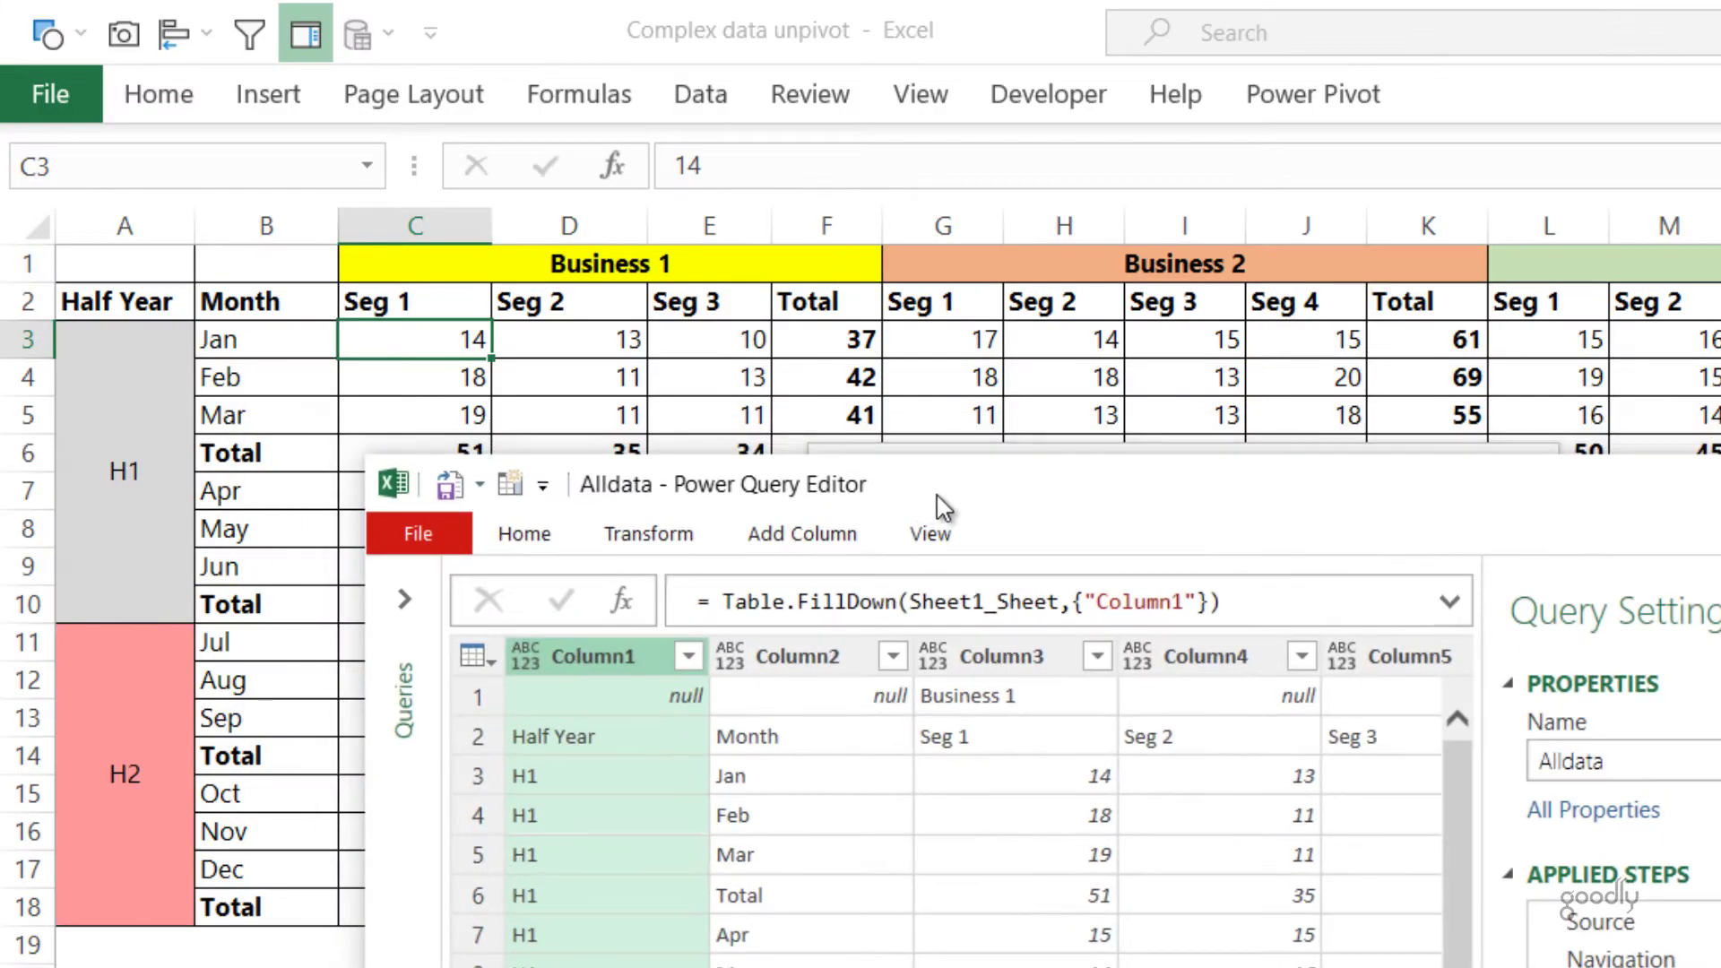
left_click_drag(1111, 477, 1314, 730)
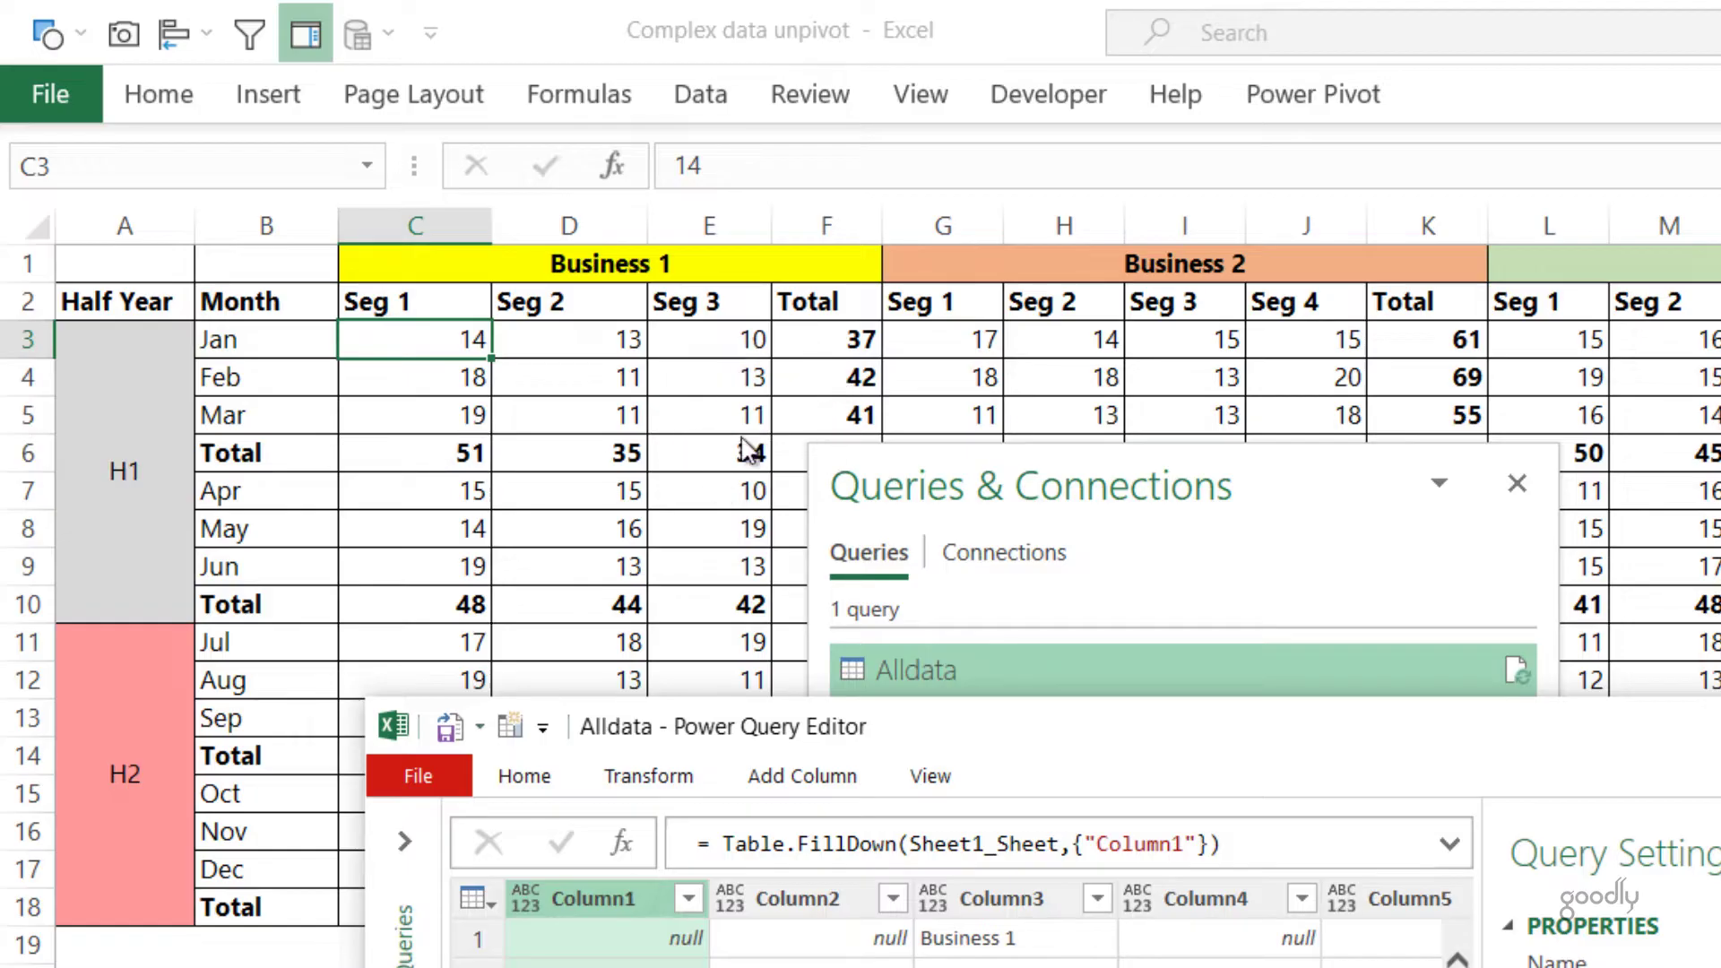
double_click(976, 717)
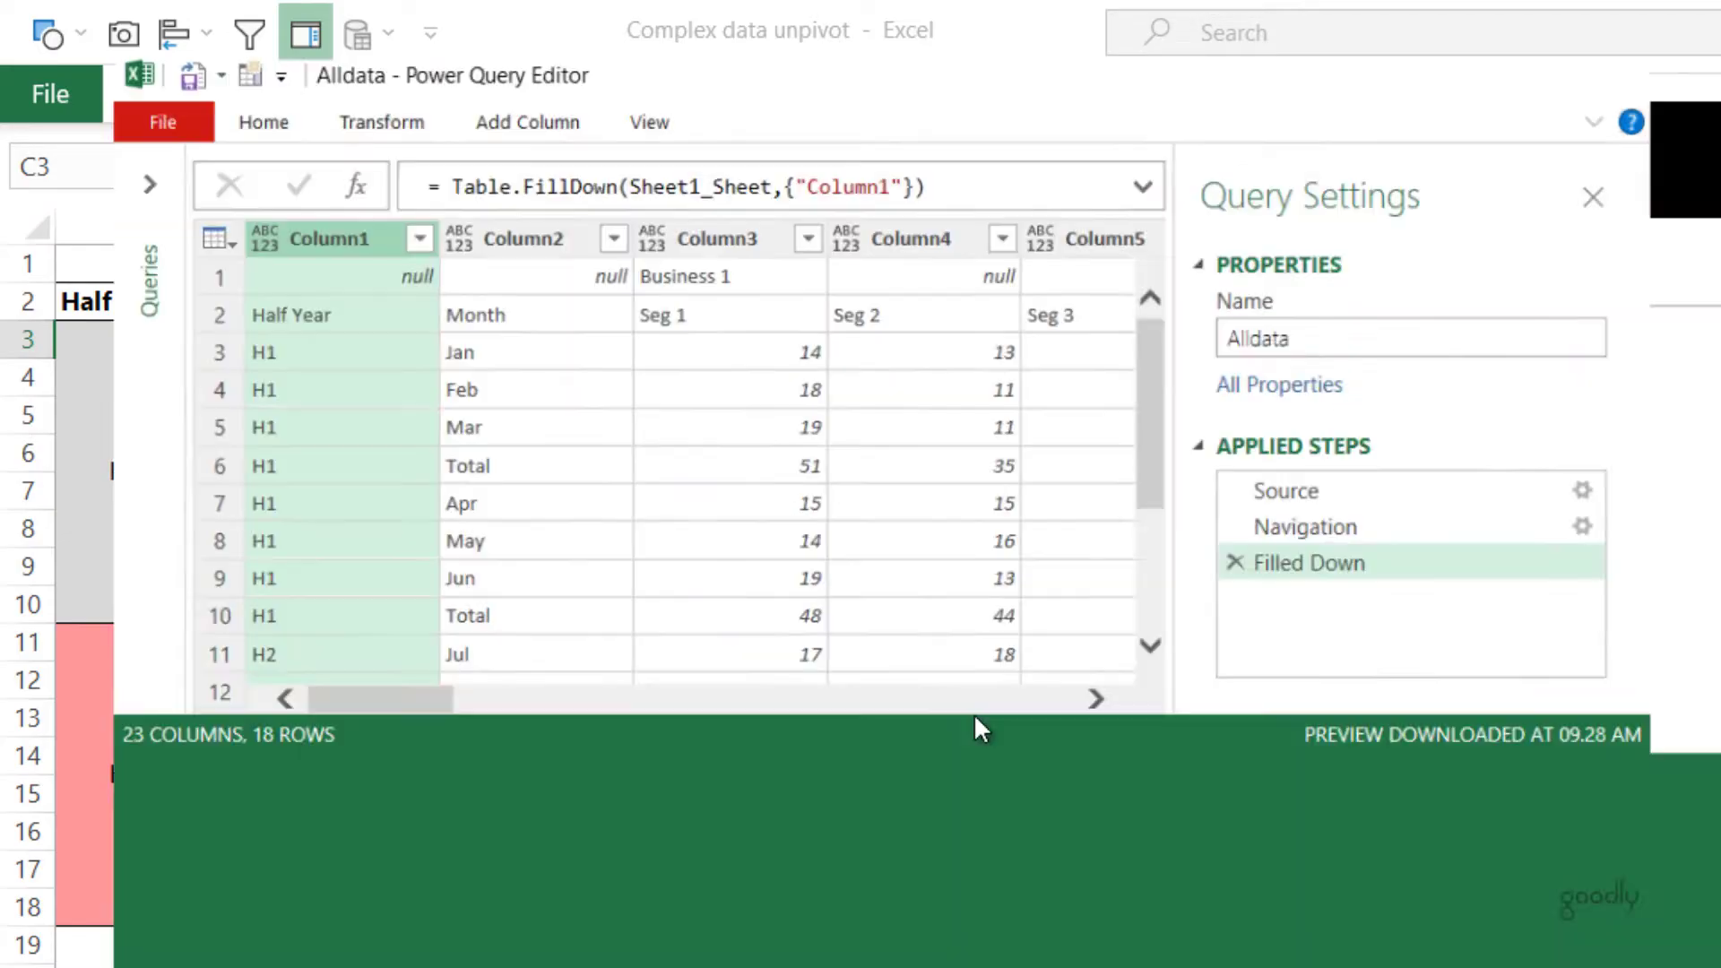
Filter Column2 to exclude Total, keeping the twelve month rows and the two header rows
left_click(470, 192)
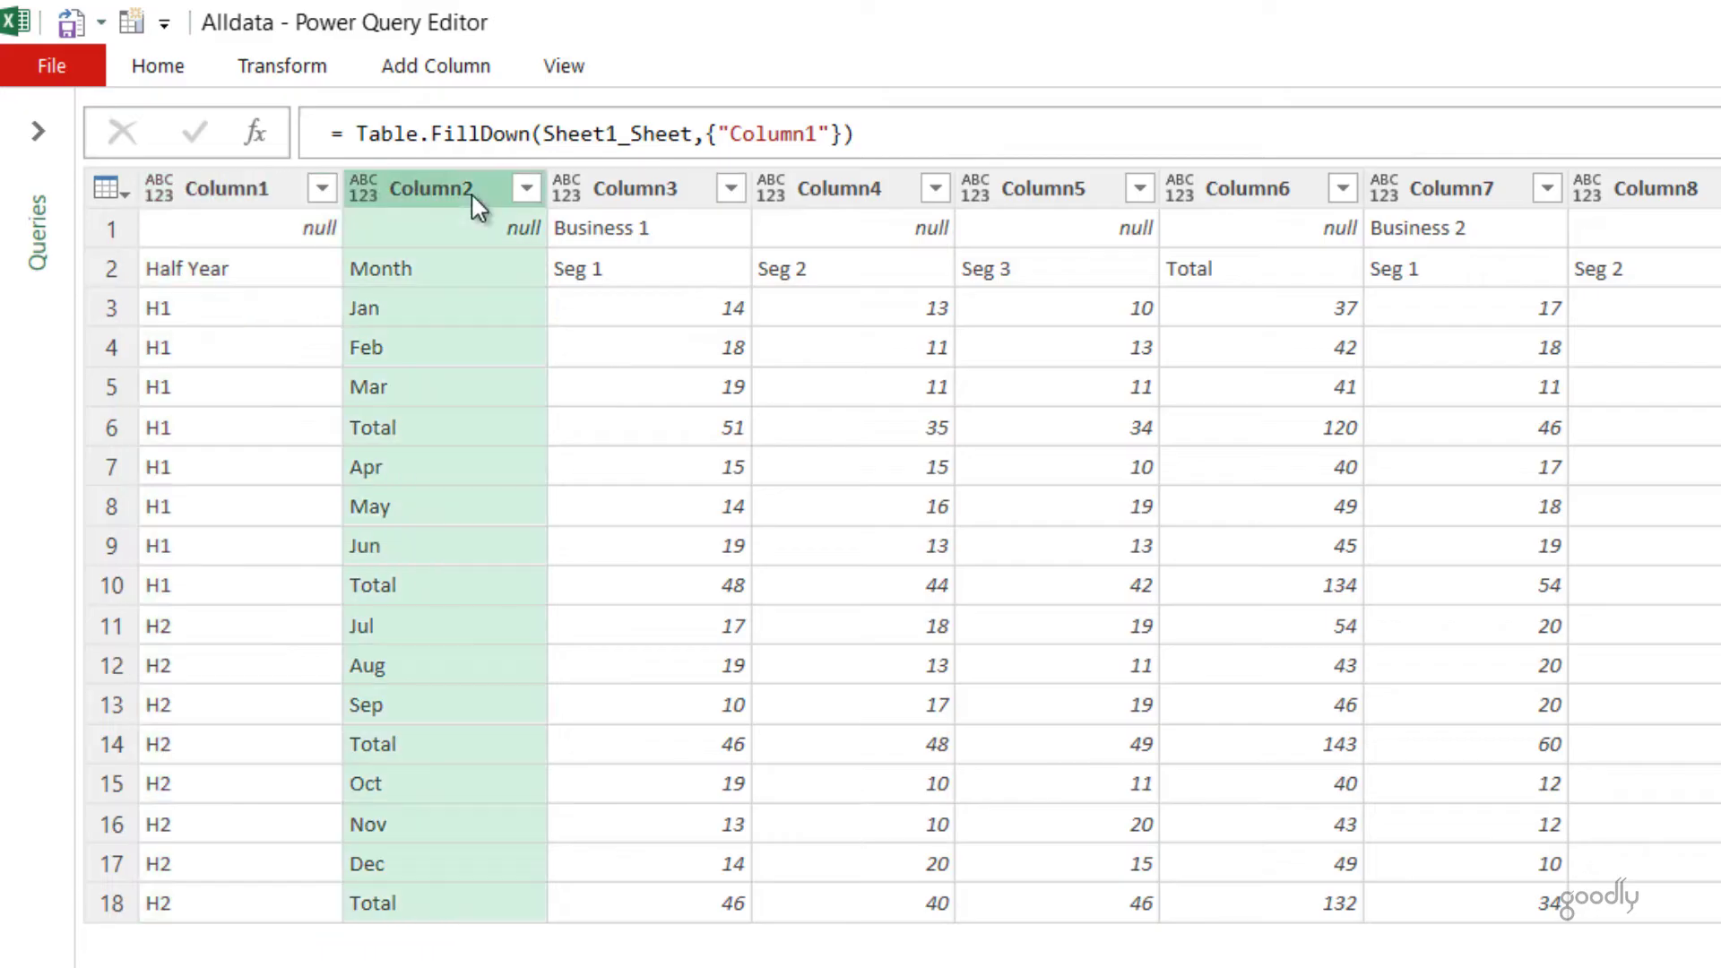
left_click(527, 188)
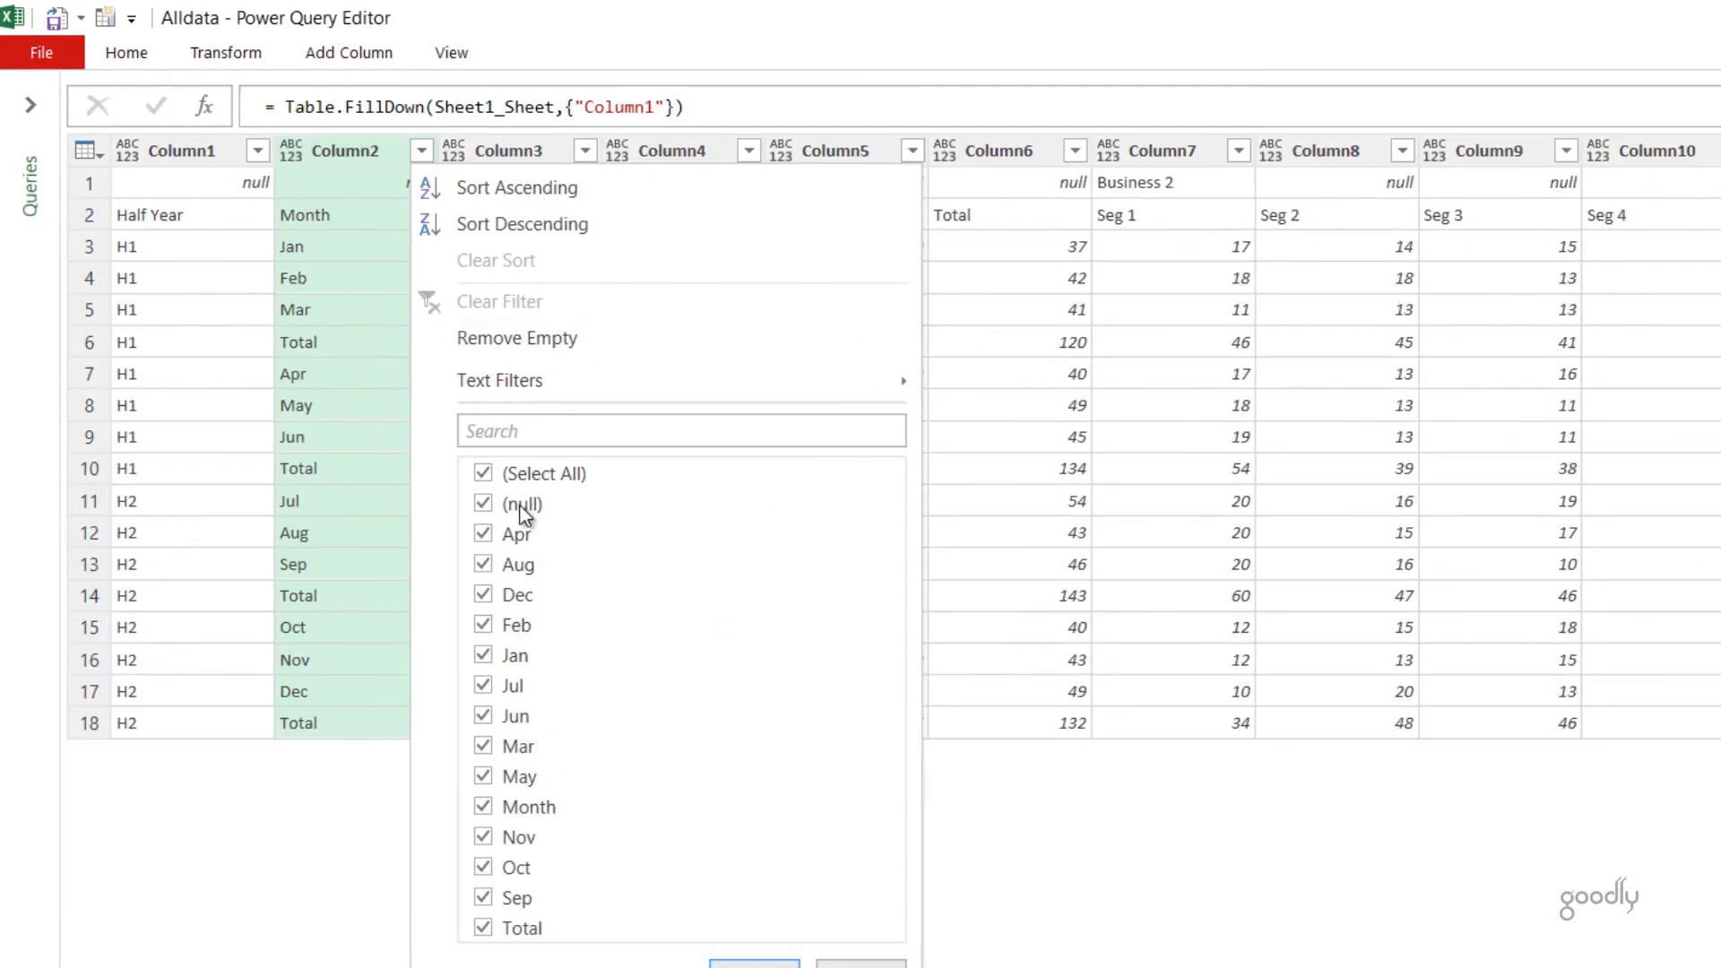
left_click(485, 926)
left_click(744, 962)
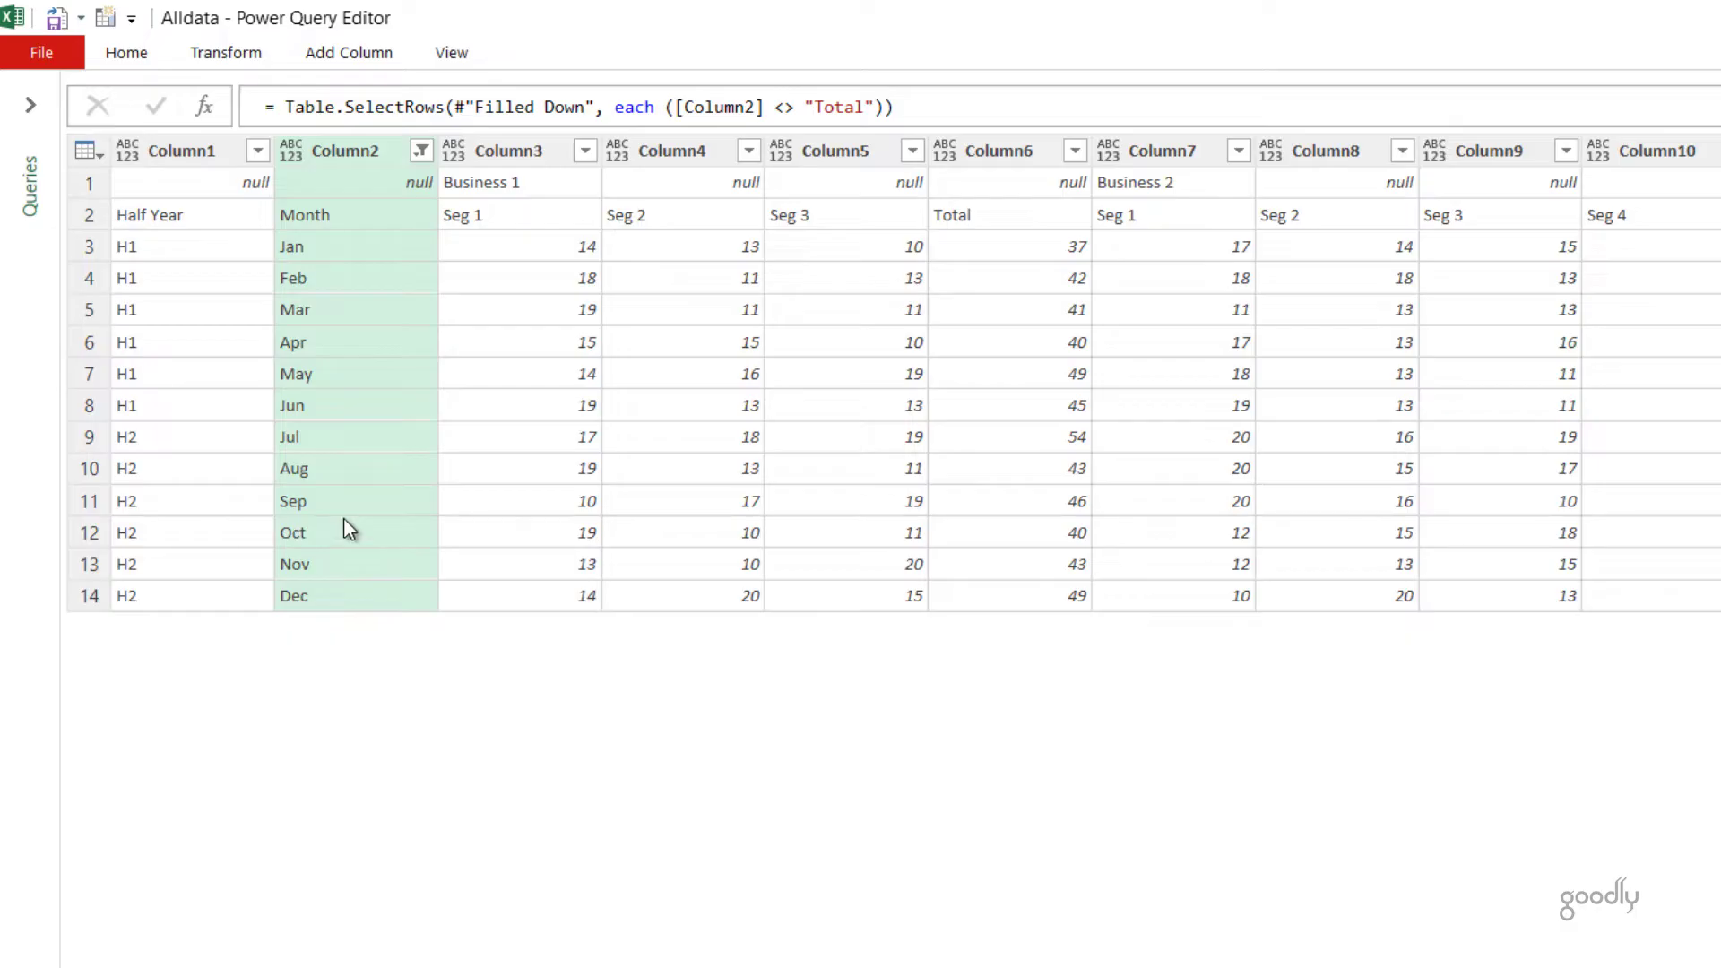
left_click(530, 183)
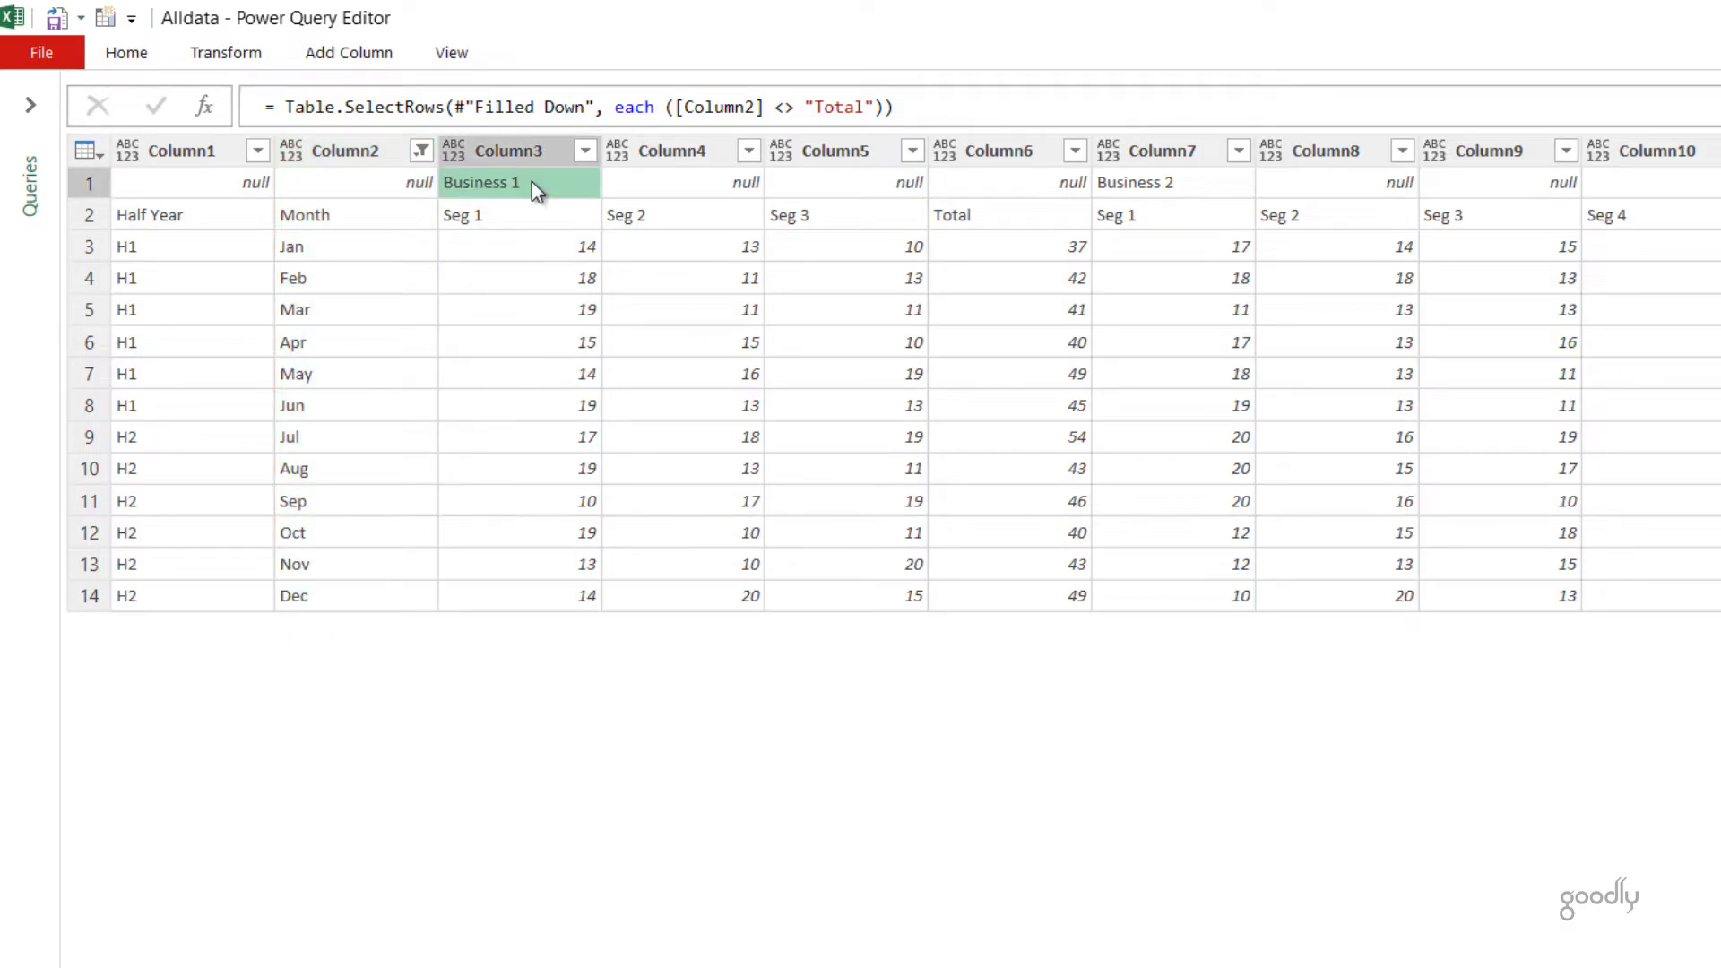
left_click(507, 217)
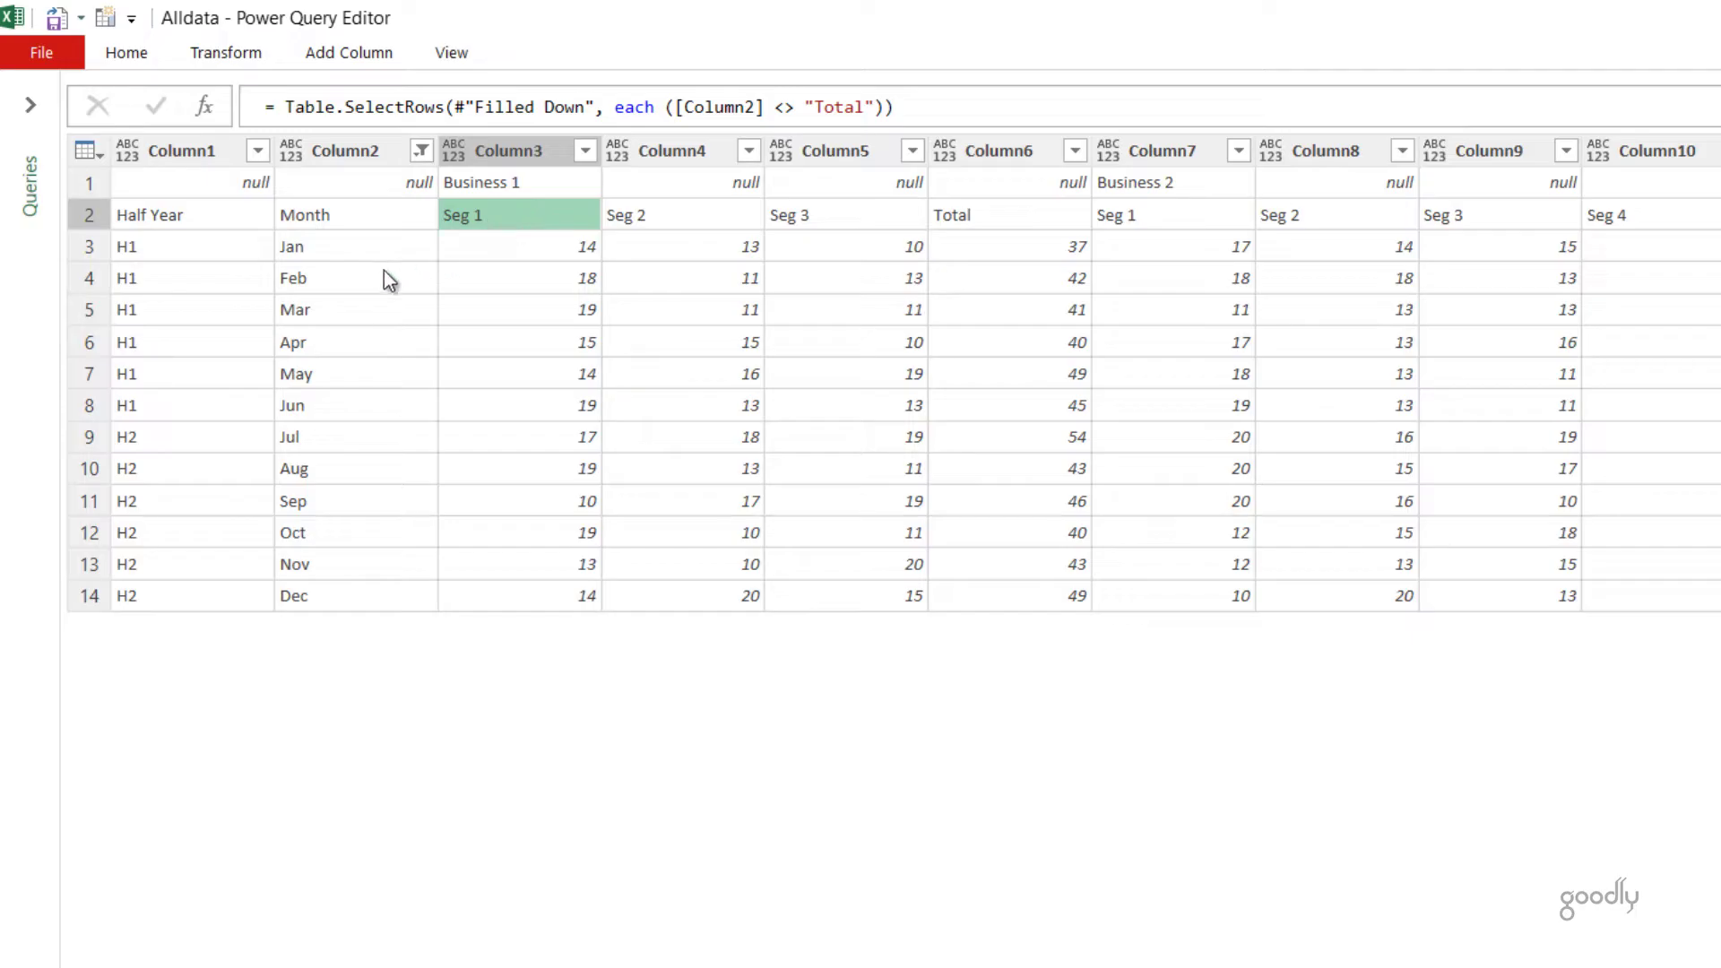
left_click(206, 147)
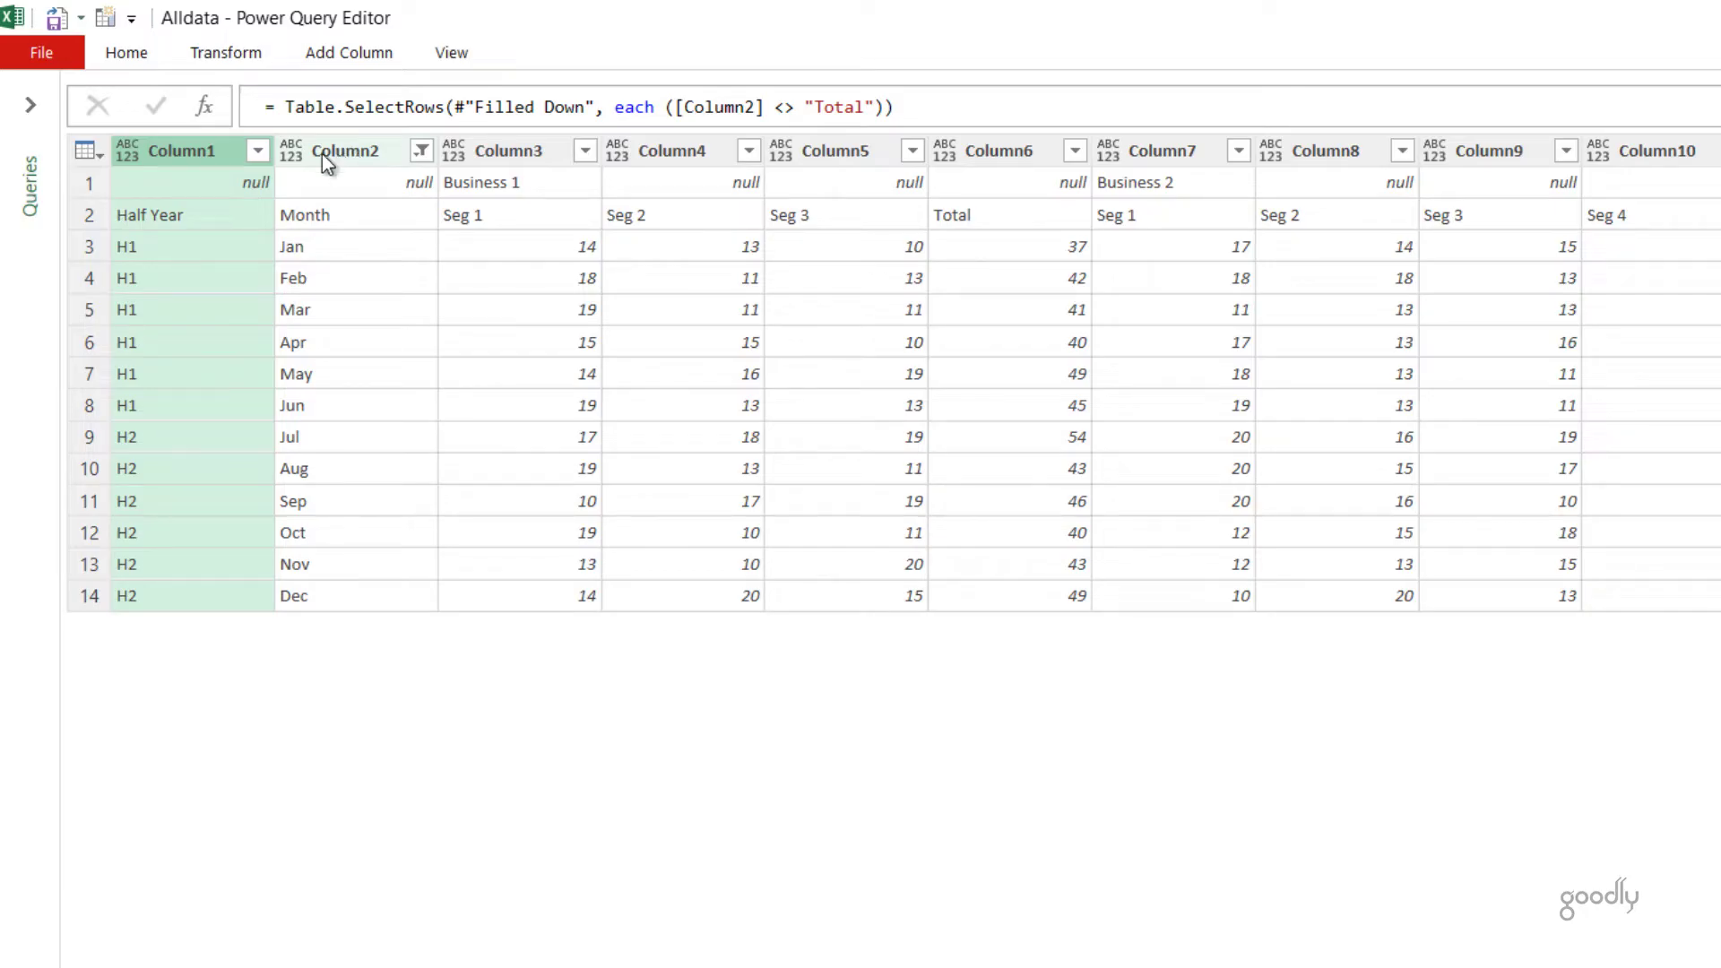
Merge Column1 and Column2 into a new Merged column using a custom || separator
left_click(380, 149, "ctrl")
left_click(373, 54)
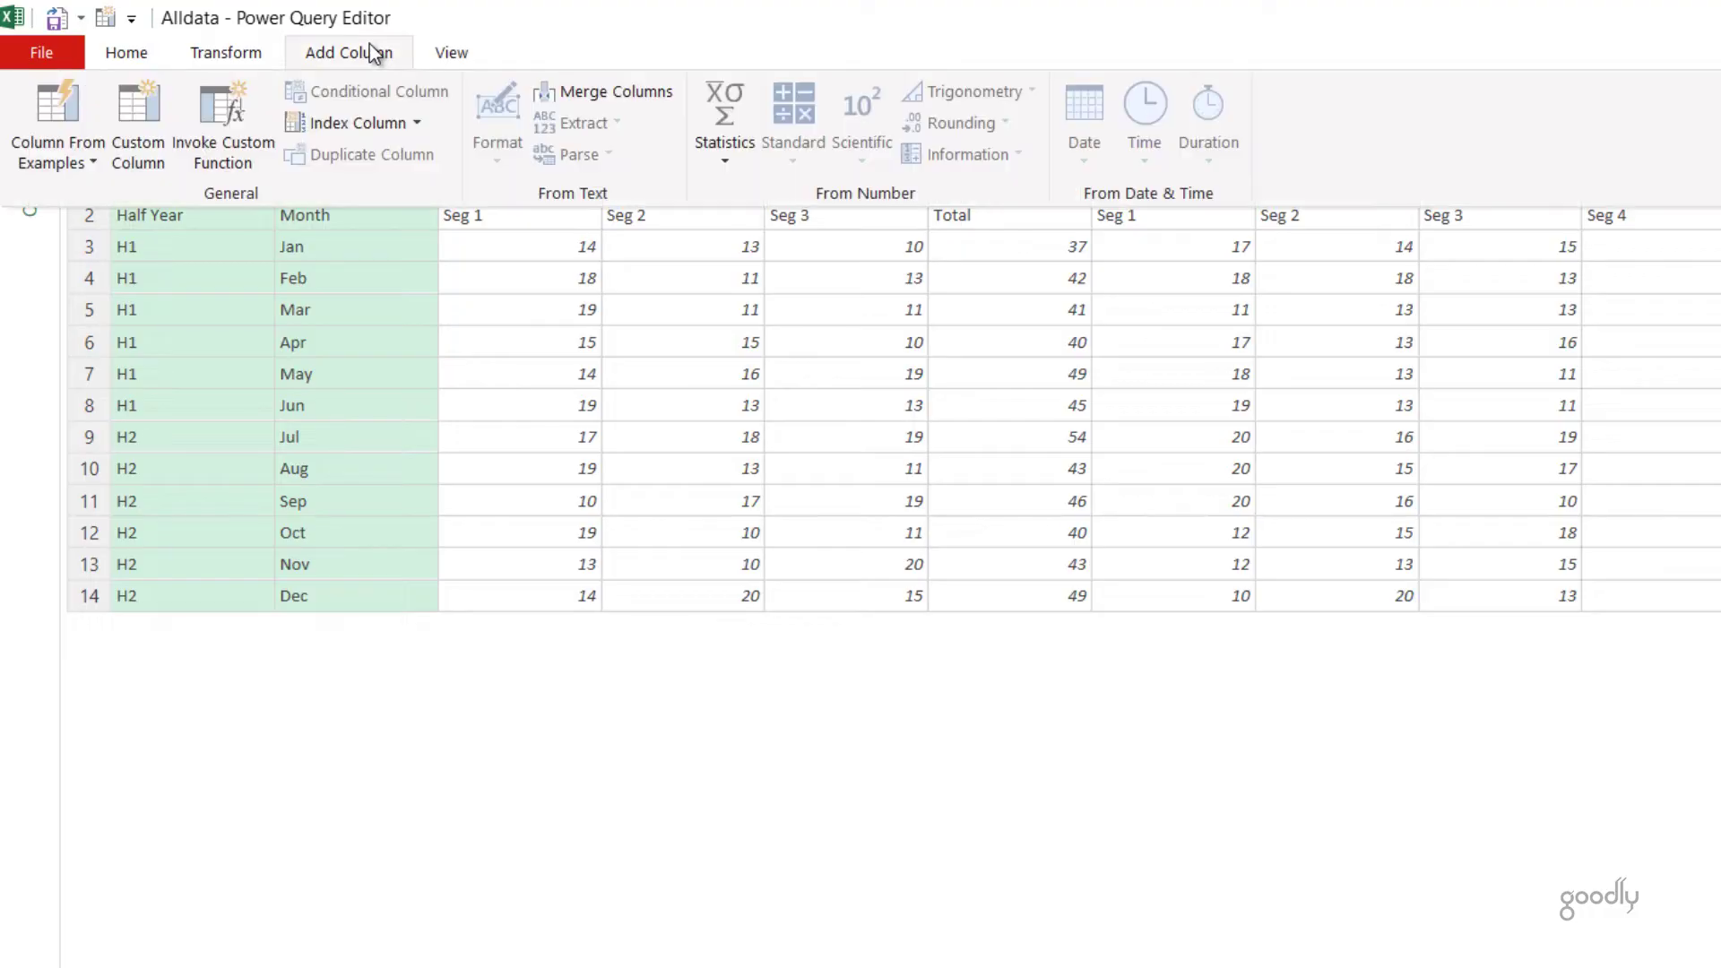
left_click(606, 94)
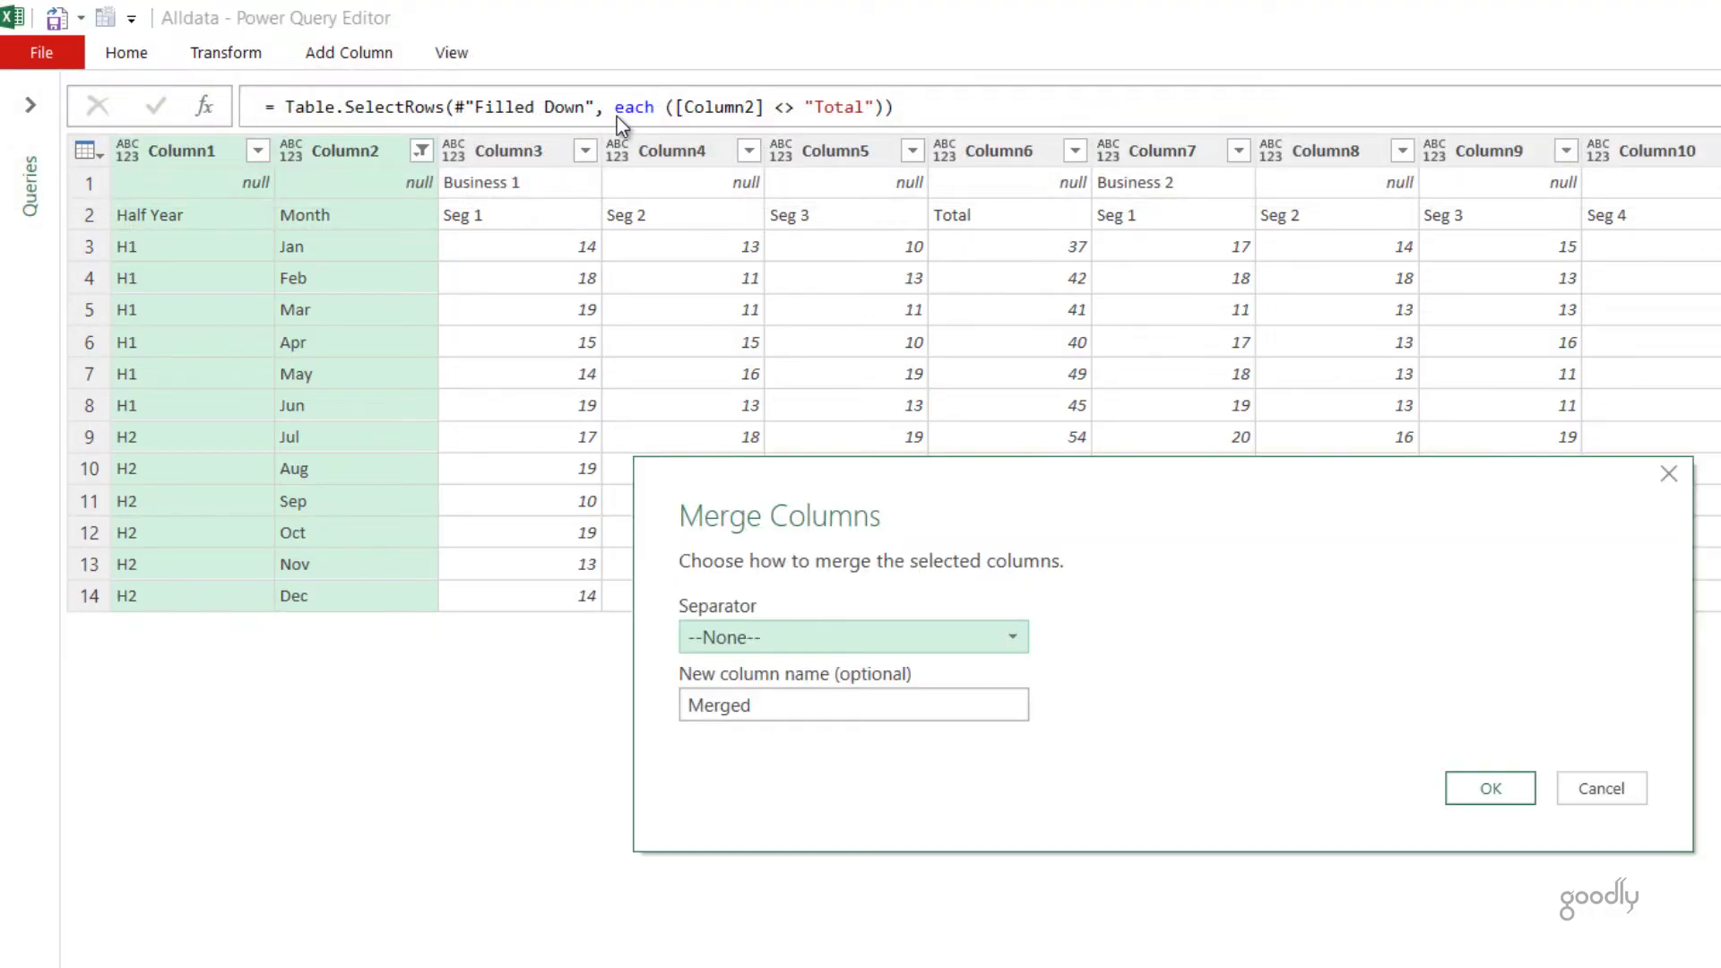
left_click(817, 638)
left_click(824, 884)
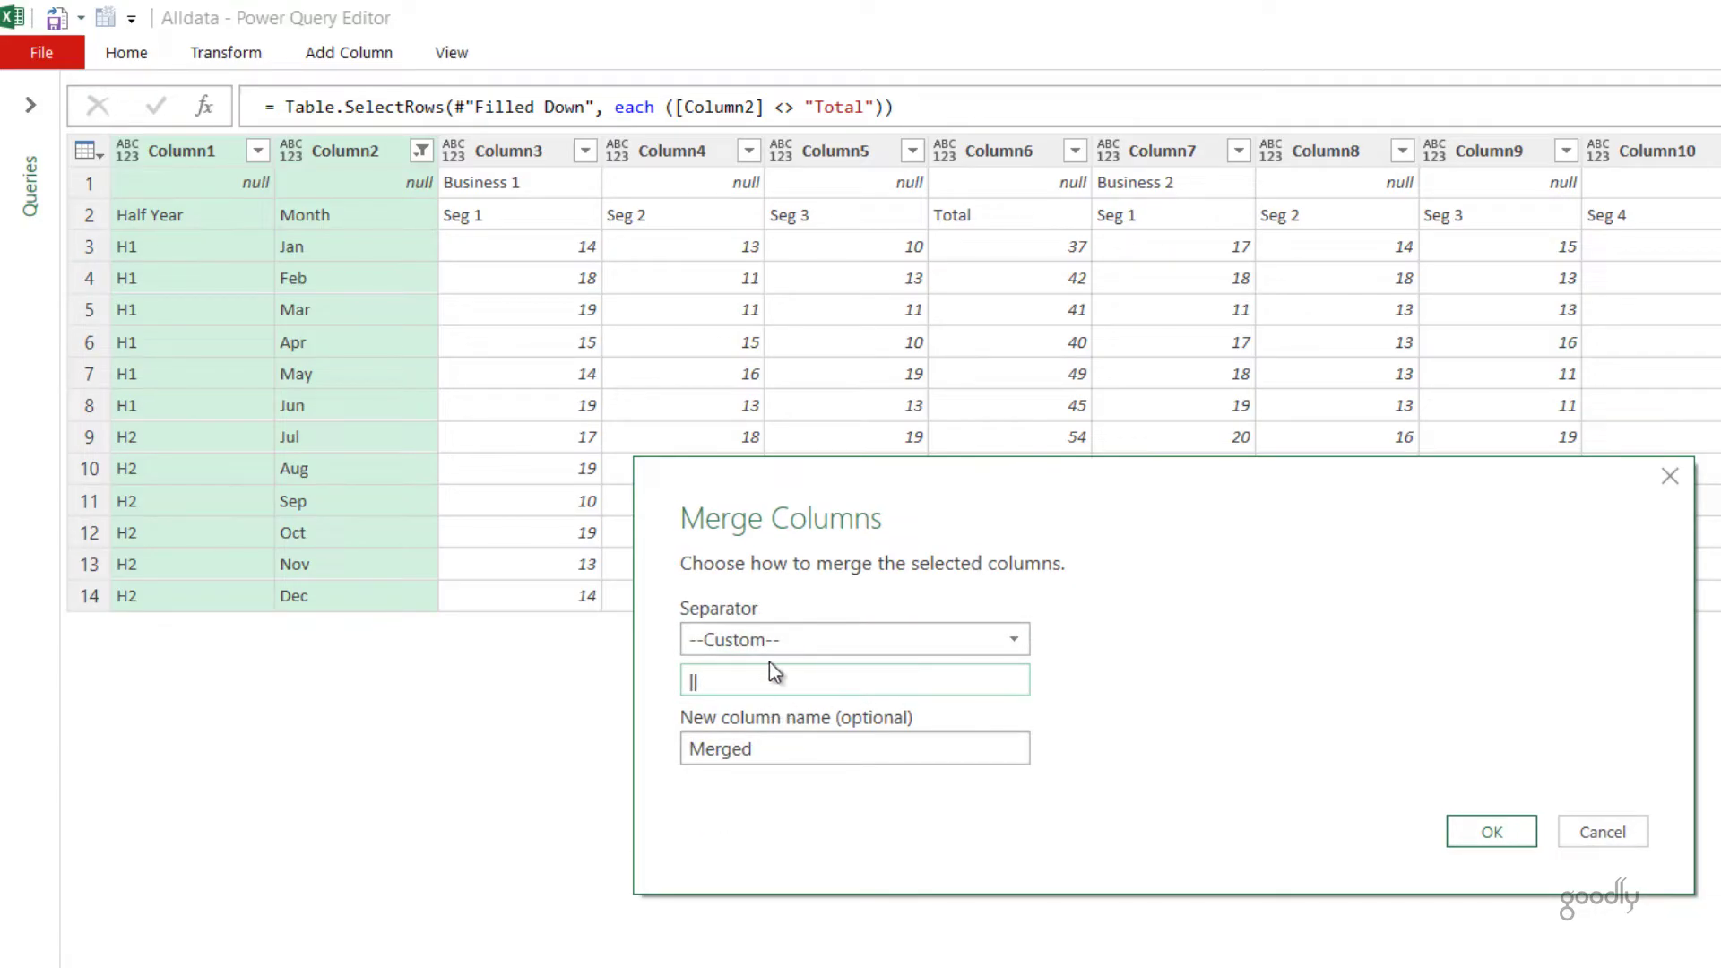
left_click(1492, 832)
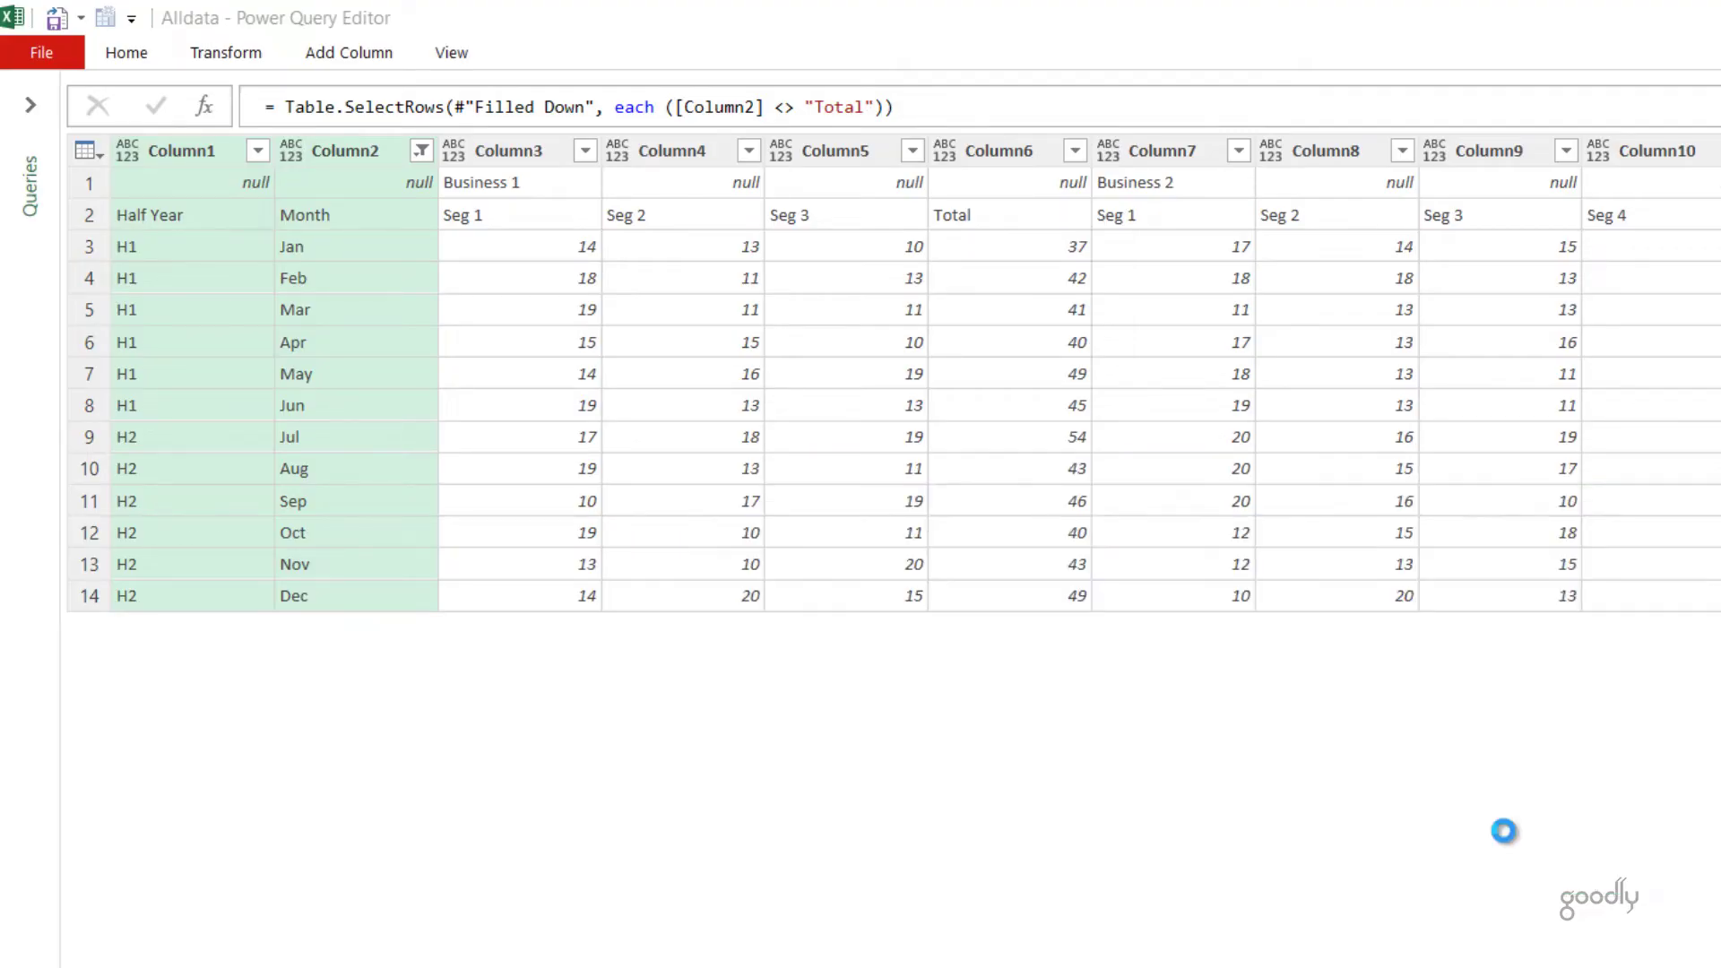
left_click_drag(626, 935, 1413, 937)
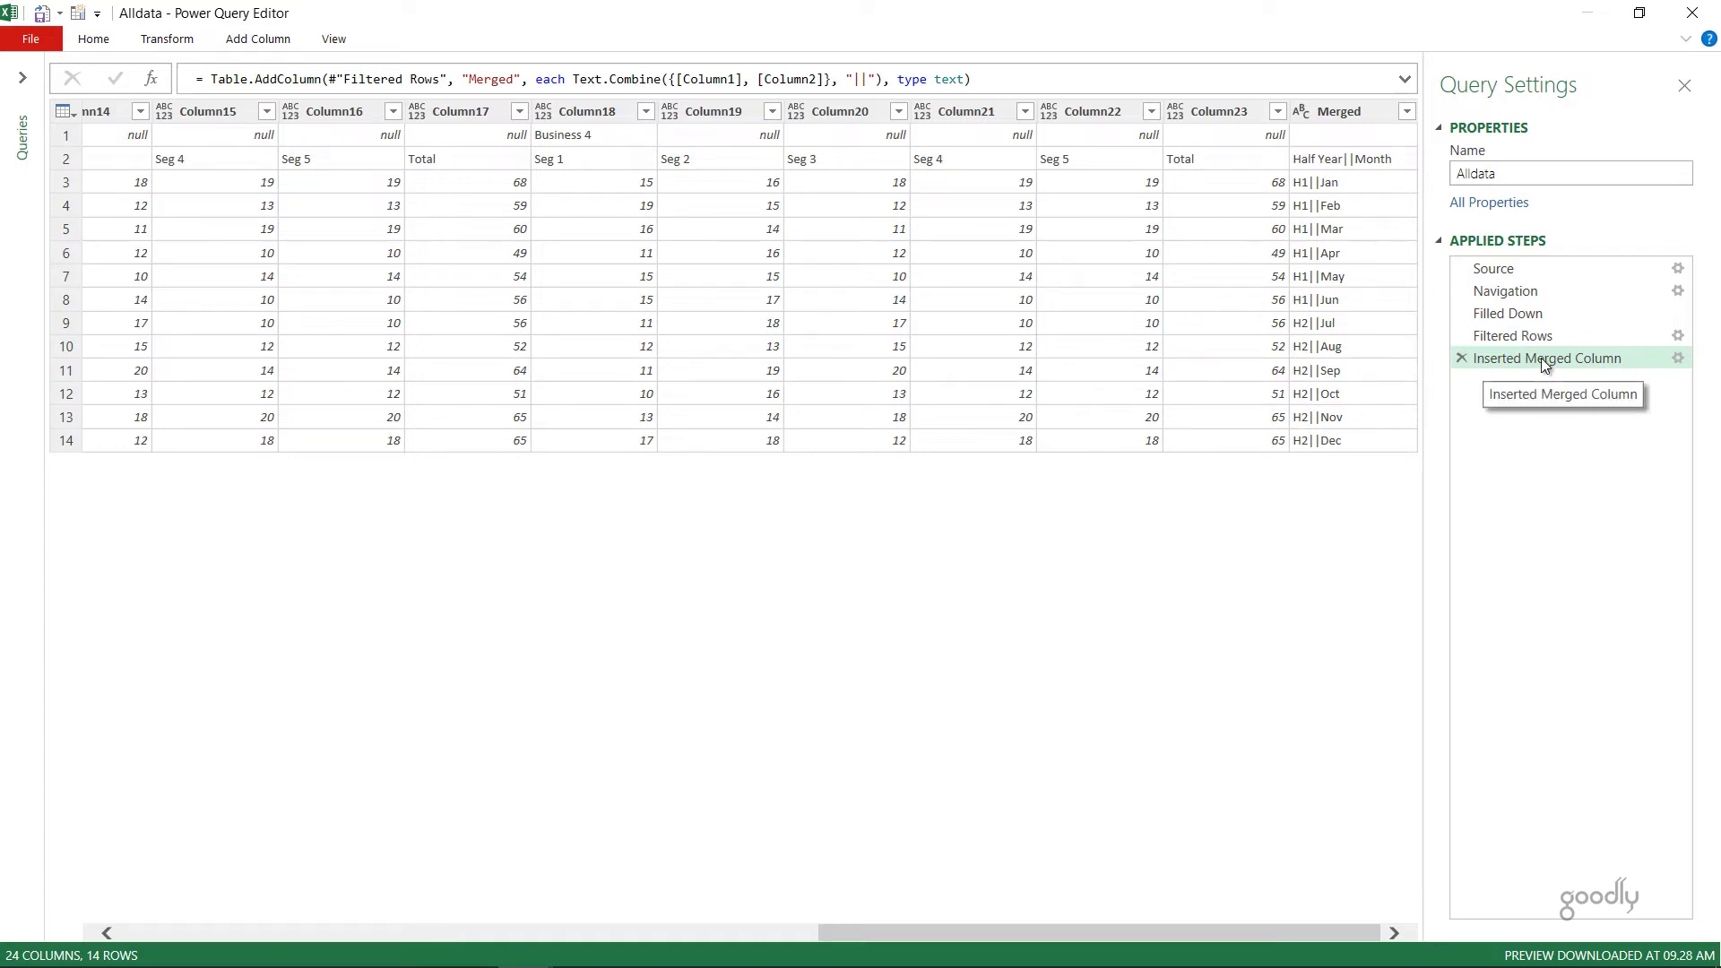
Move the Merged column to the beginning and delete the original Column1 and Column2
right_click(1358, 110)
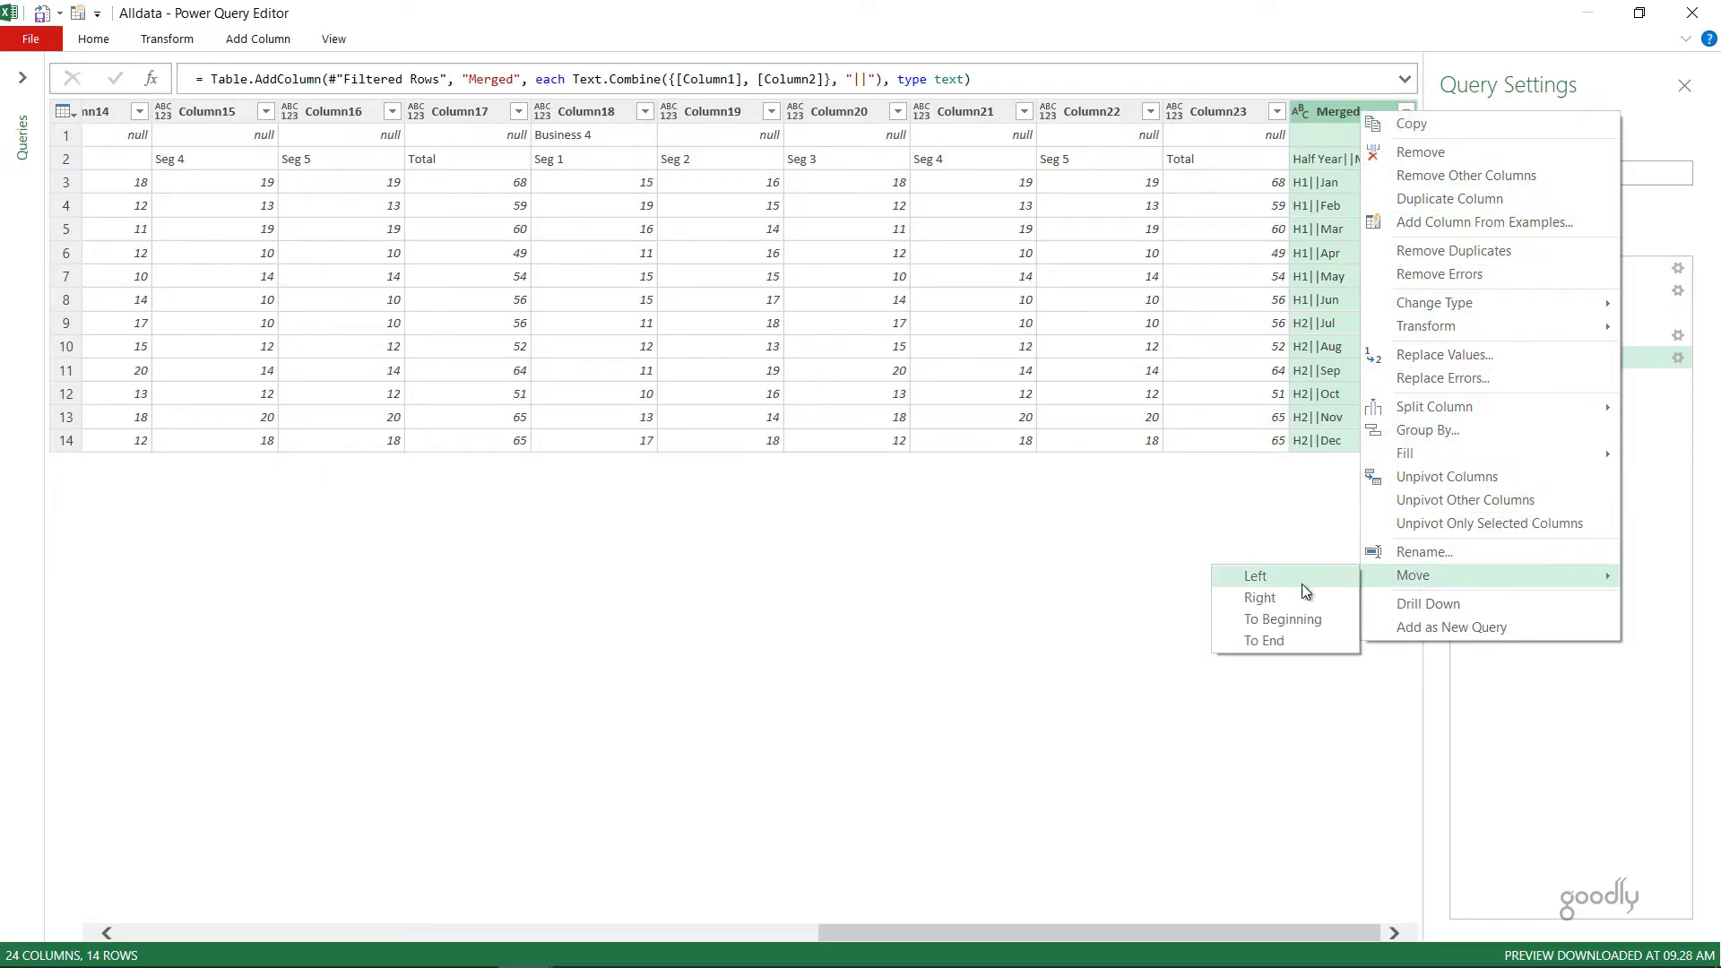
left_click(1284, 627)
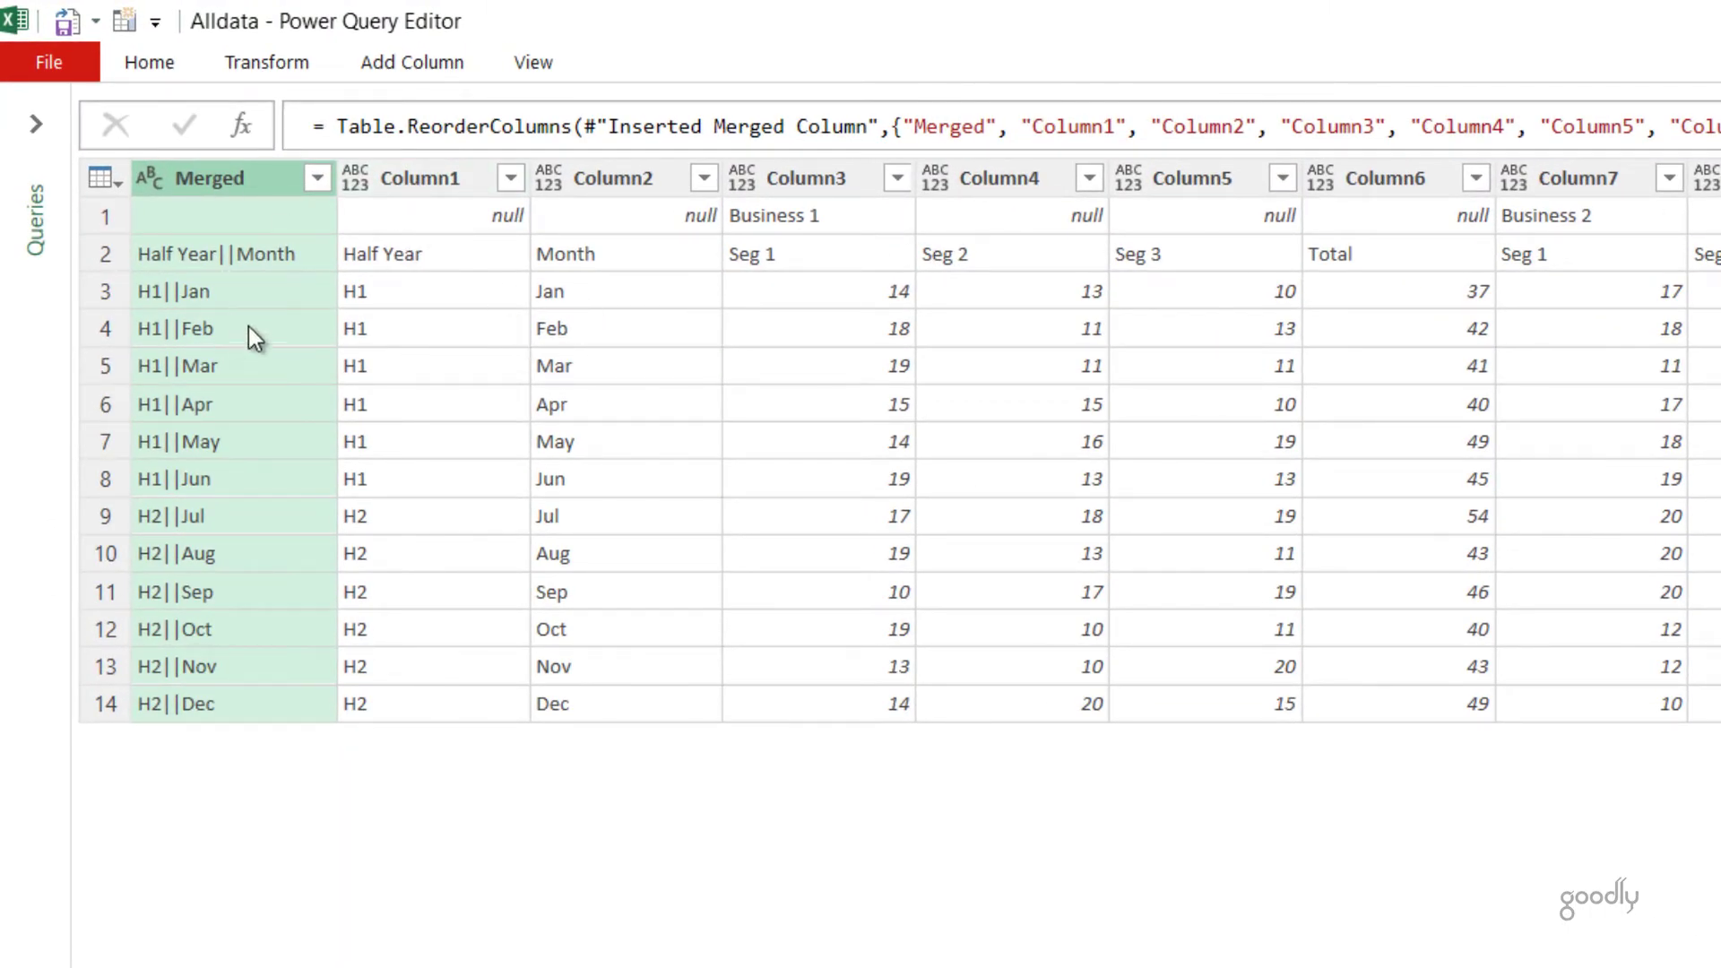
left_click(421, 184)
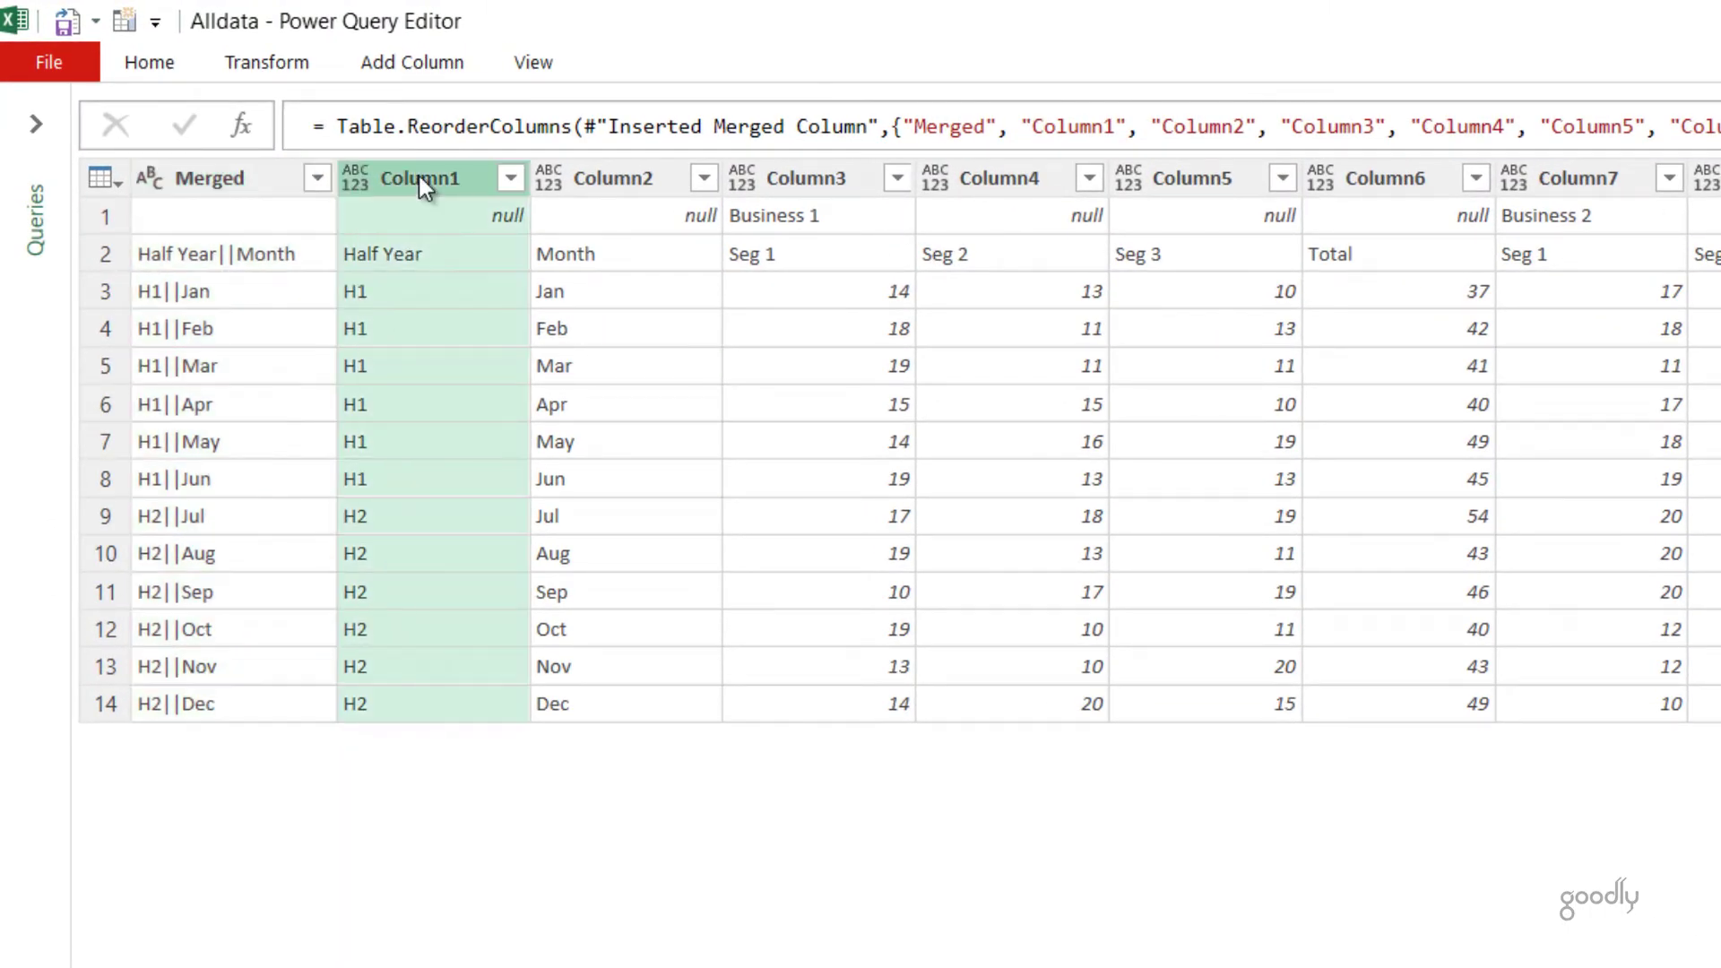
left_click(625, 176, "ctrl")
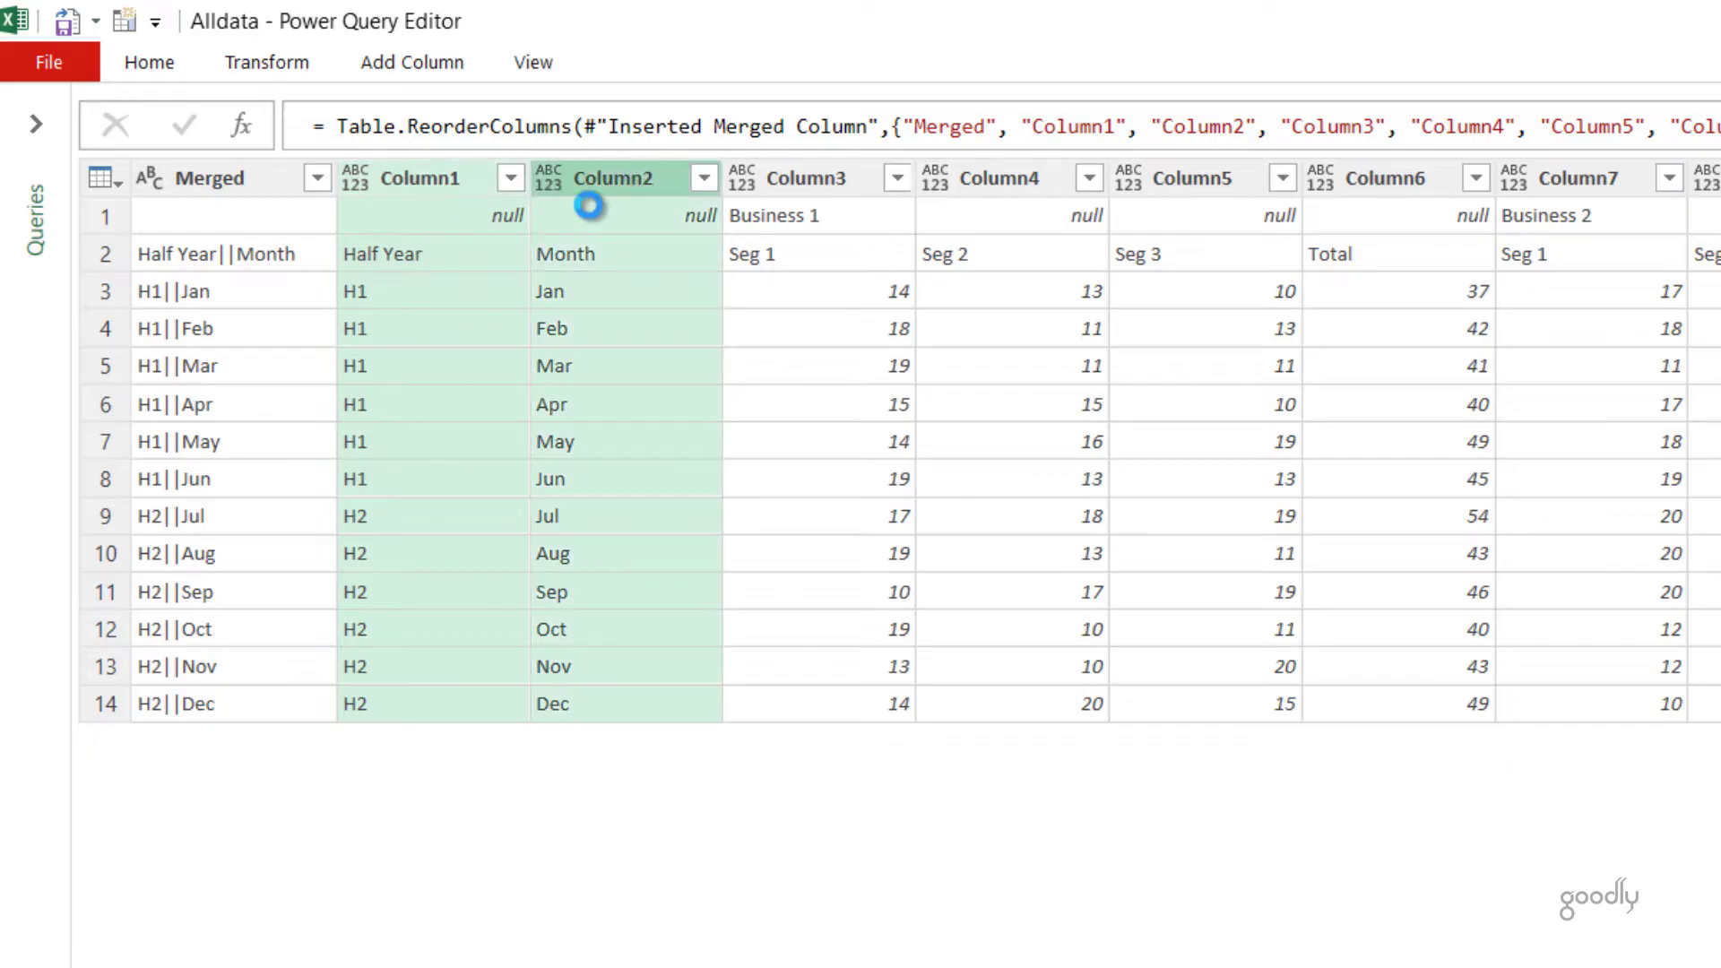
key("Delete")
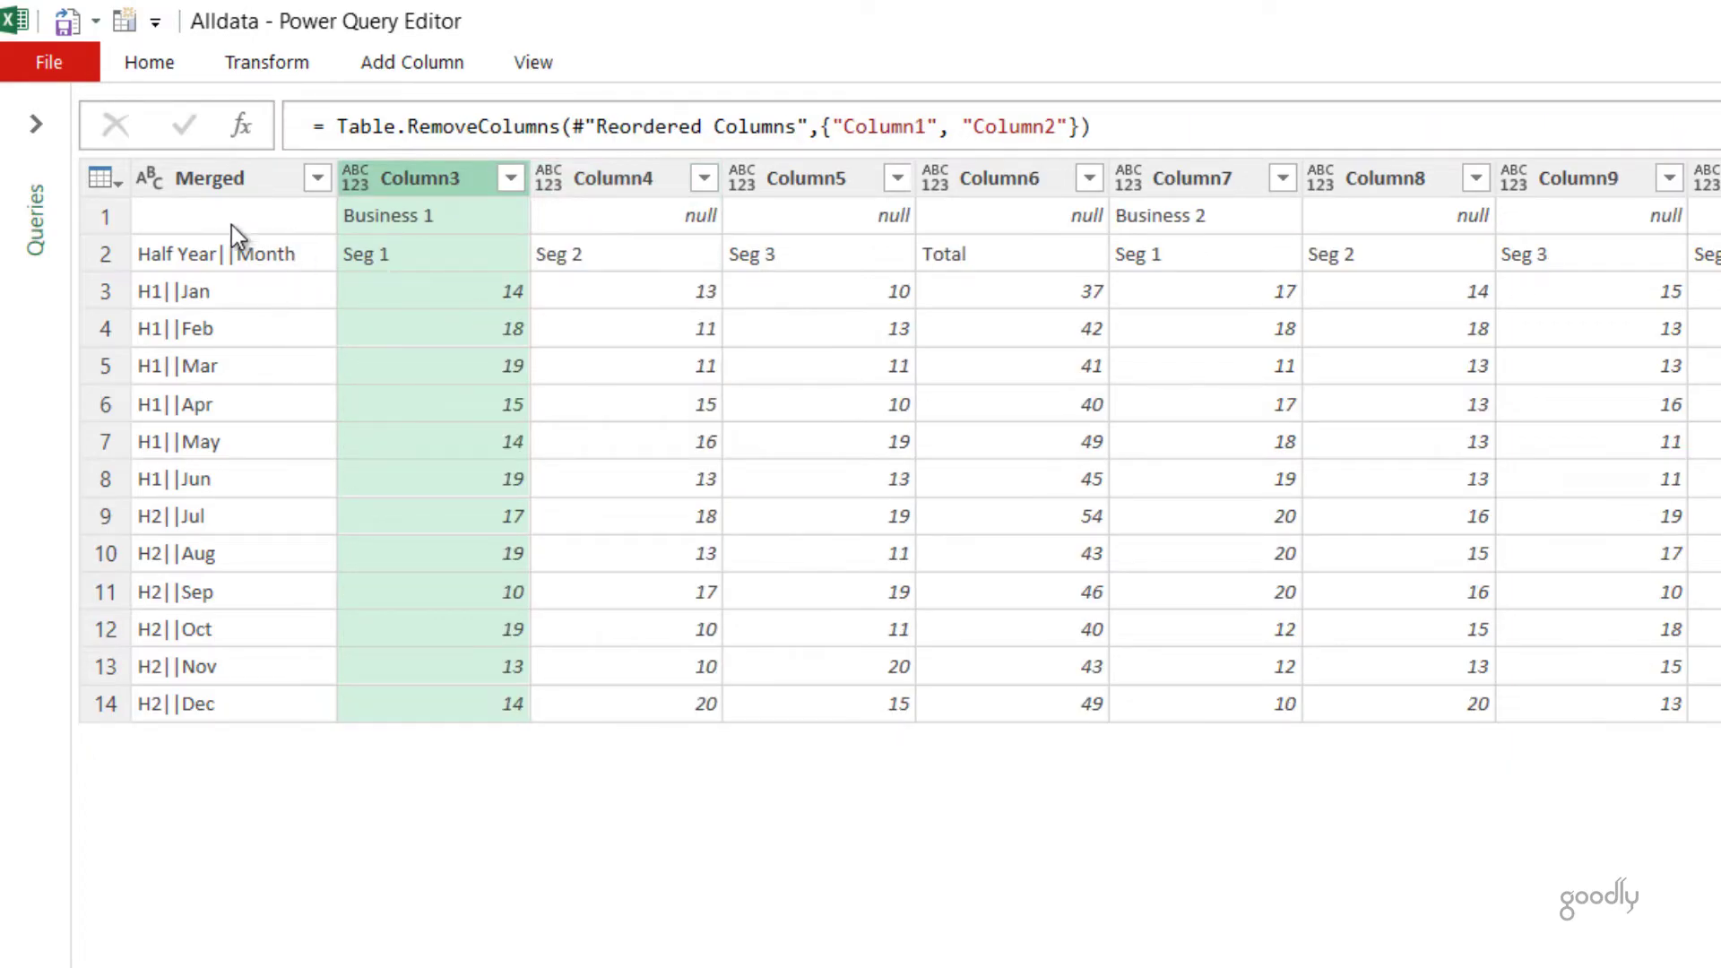
left_click(212, 258)
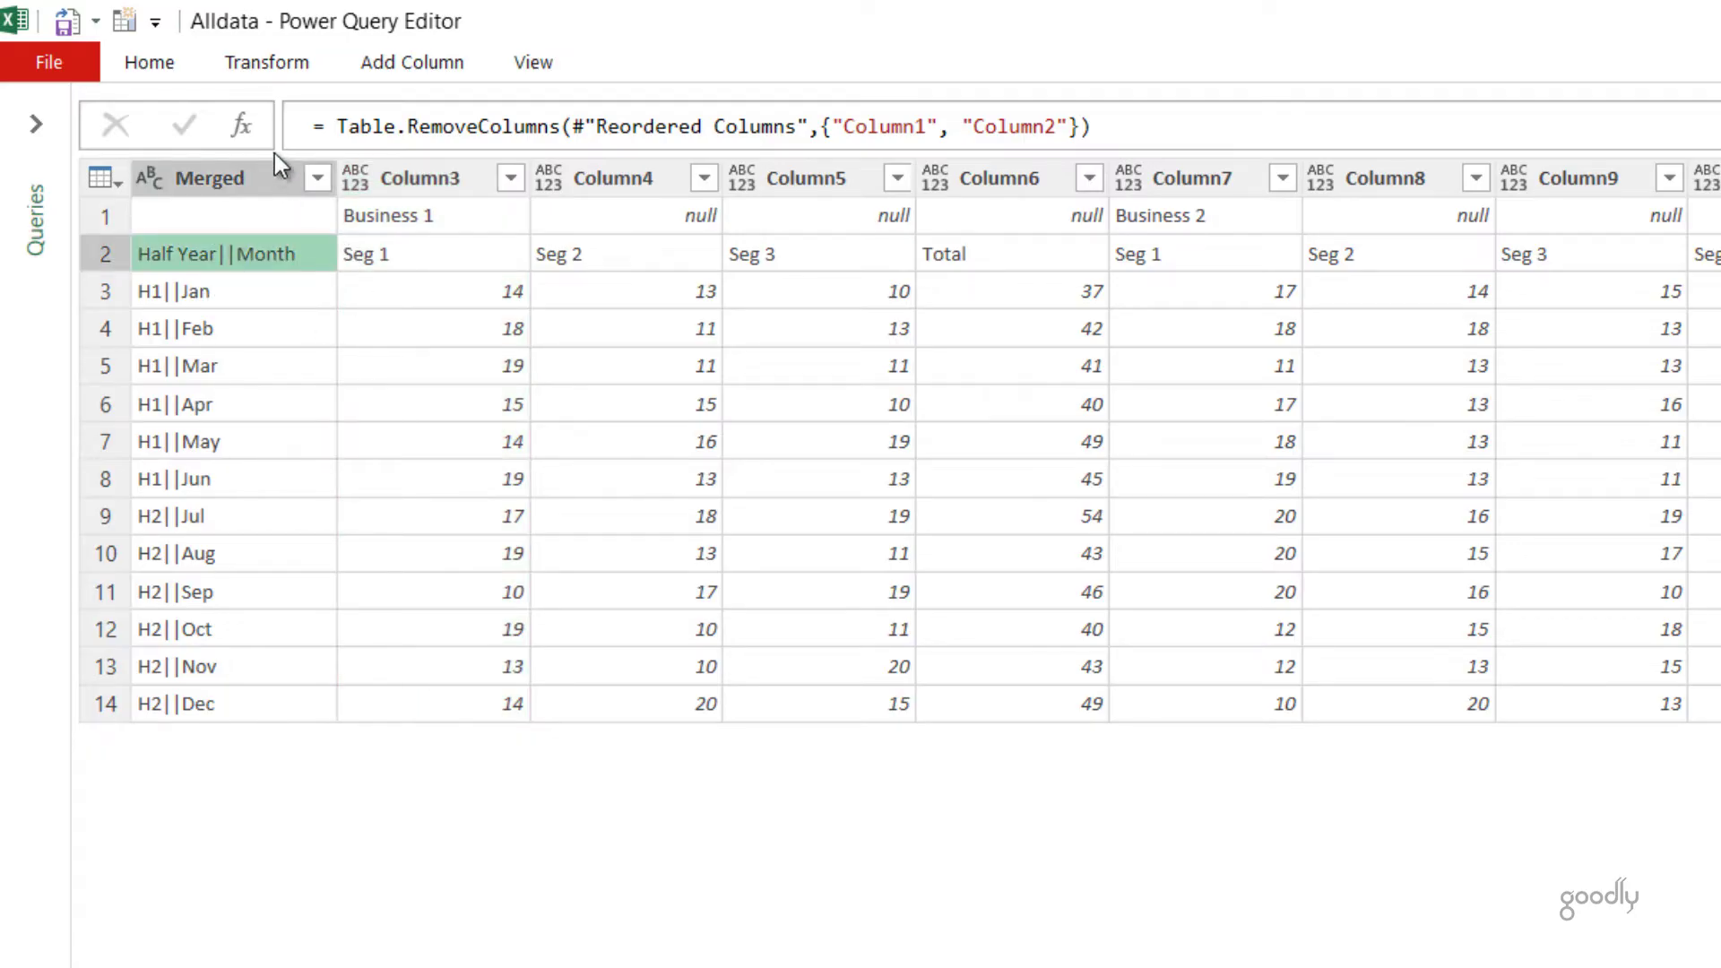
Transpose the table, then compare with the Removed Columns step before returning to Transposed Table
left_click(270, 77)
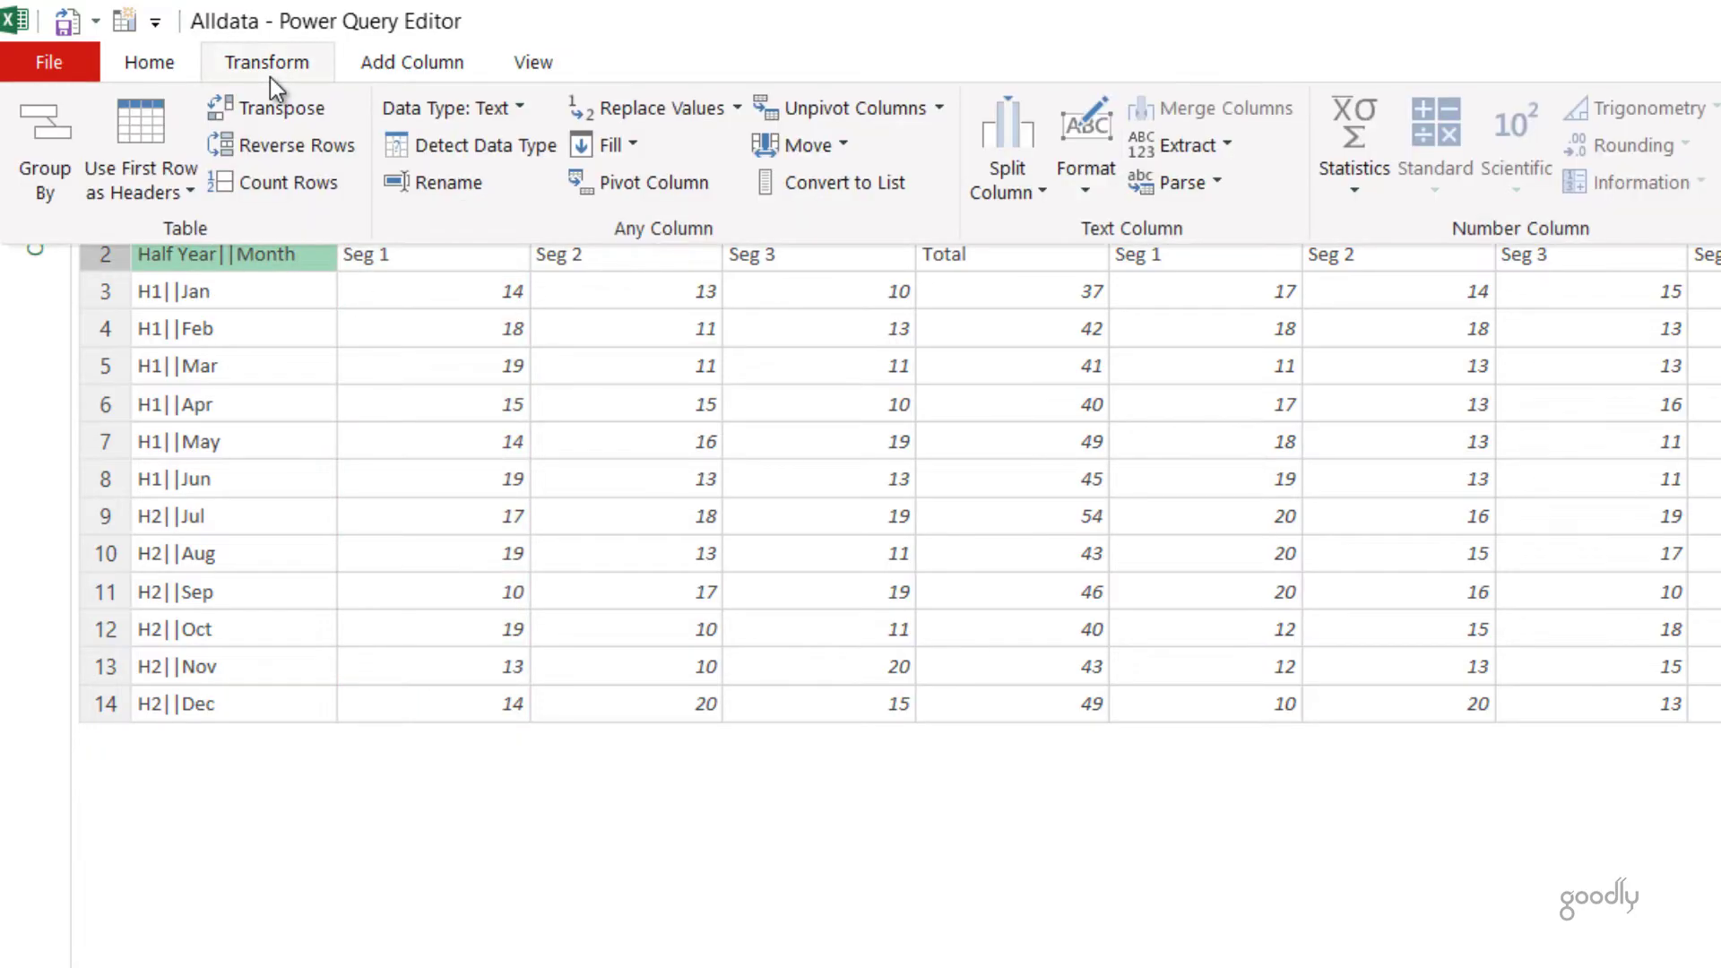
left_click(280, 109)
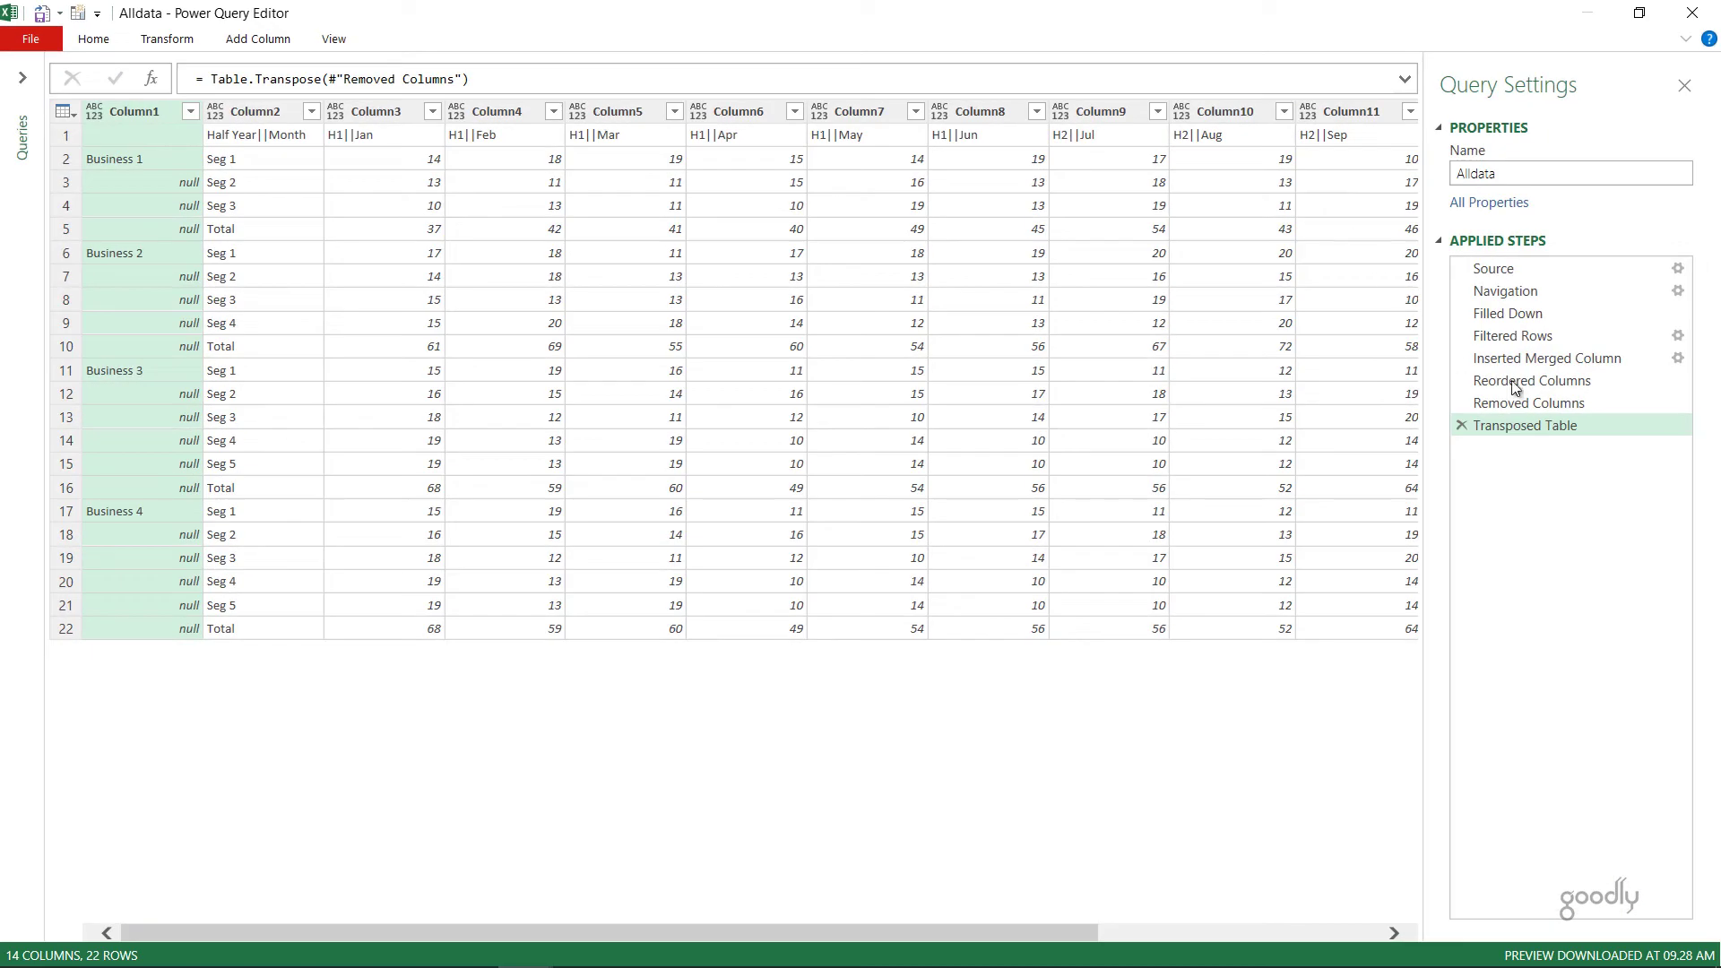
left_click(1528, 403)
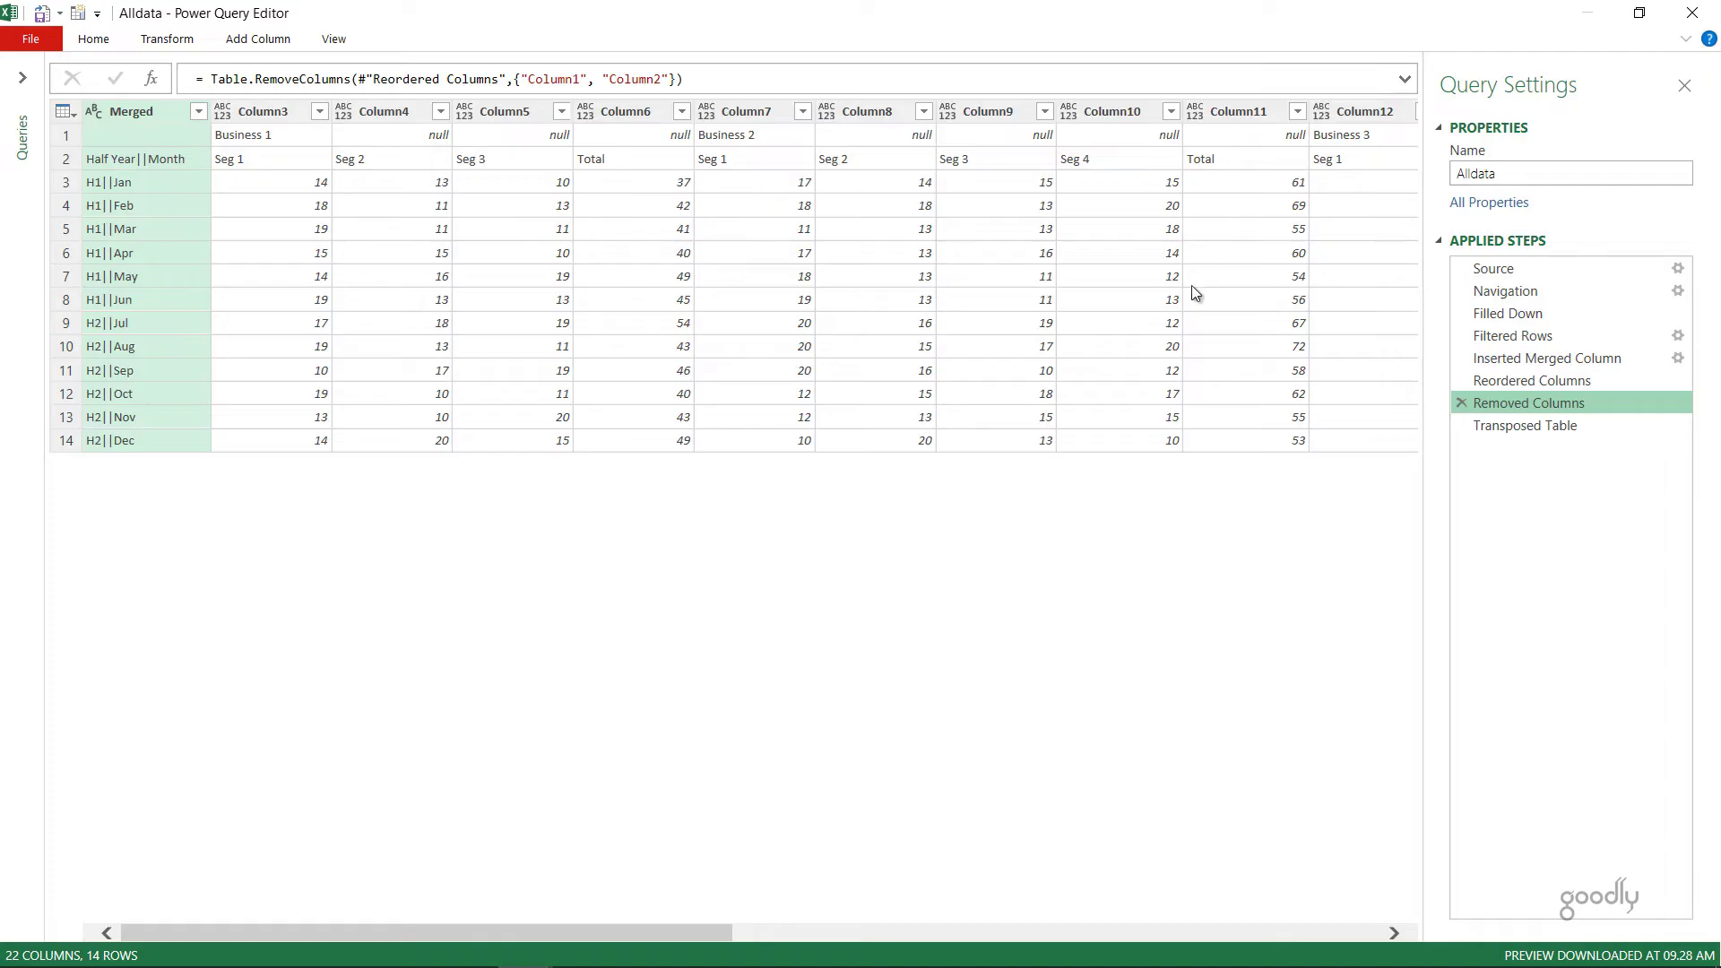
left_click(1544, 428)
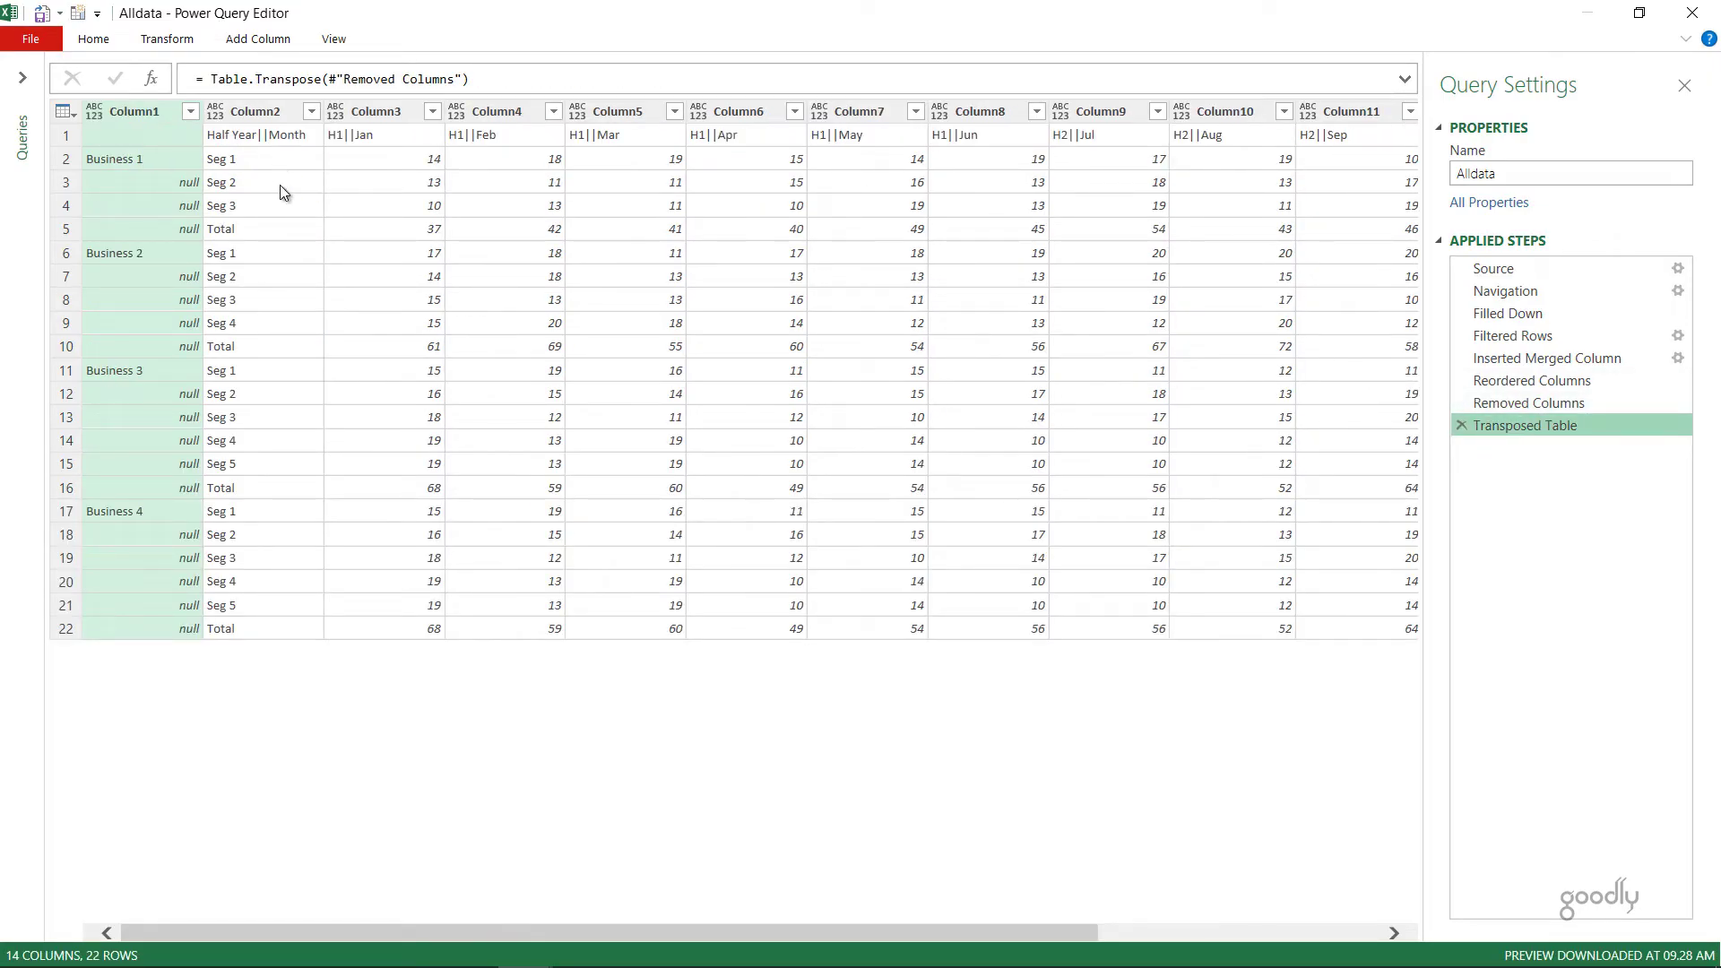
Filter Column2 to drop the Total rows
left_click(312, 112)
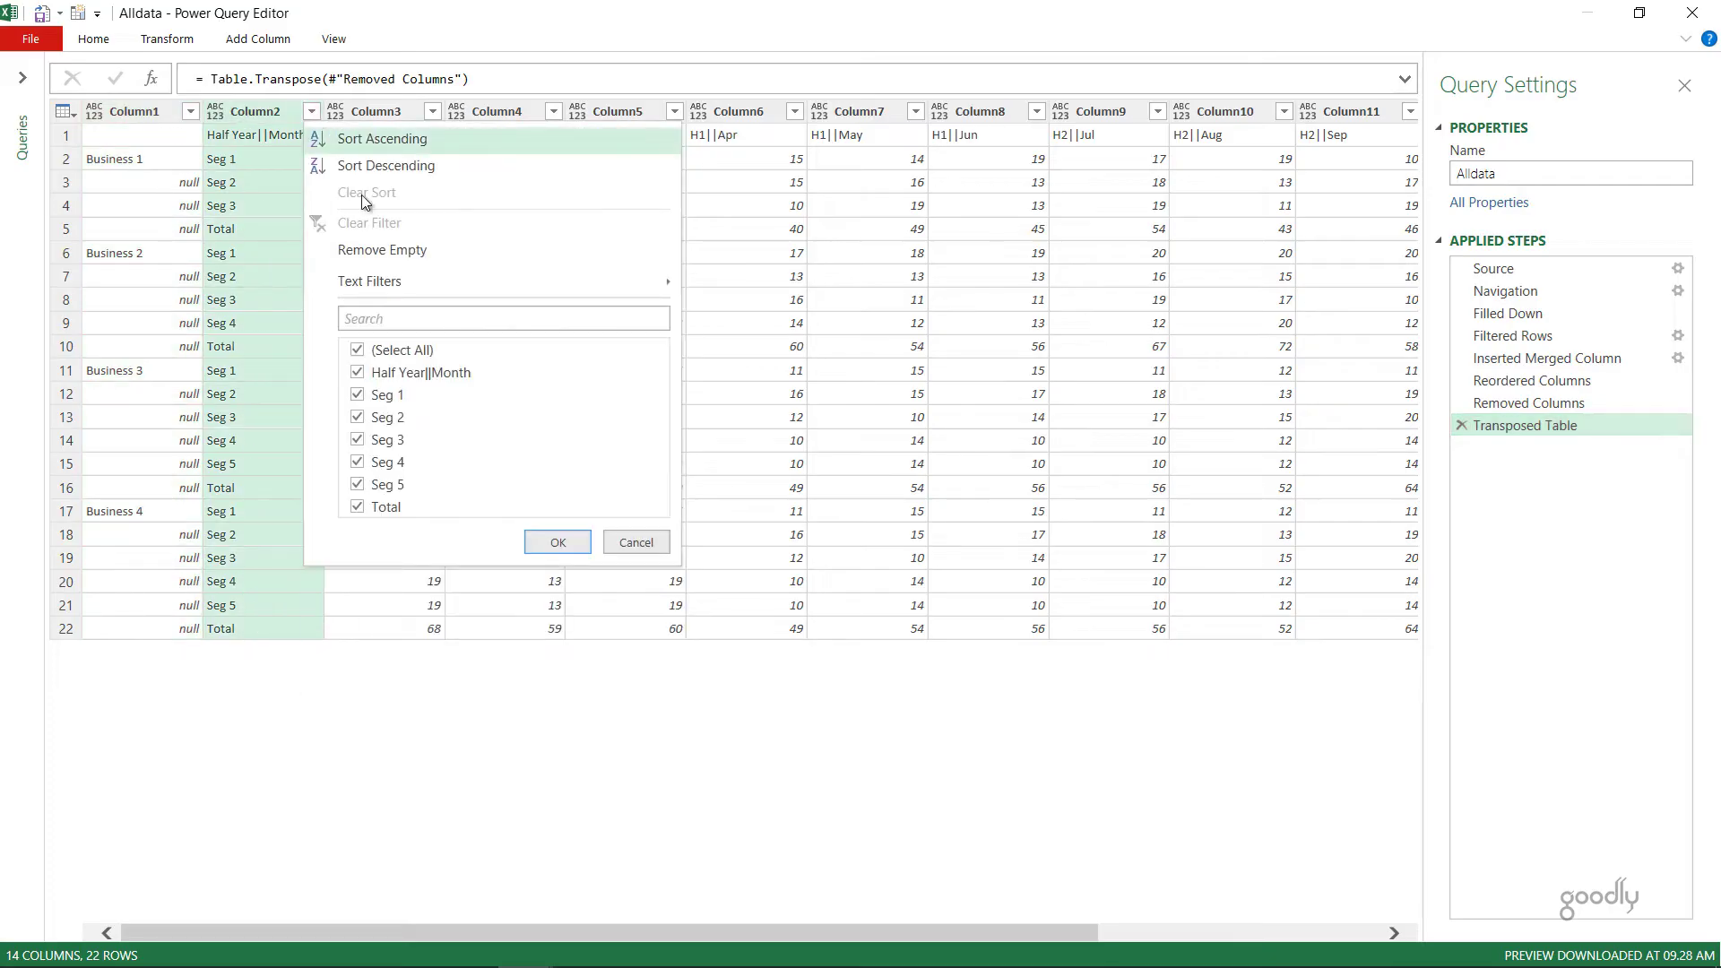
left_click(359, 507)
left_click(583, 543)
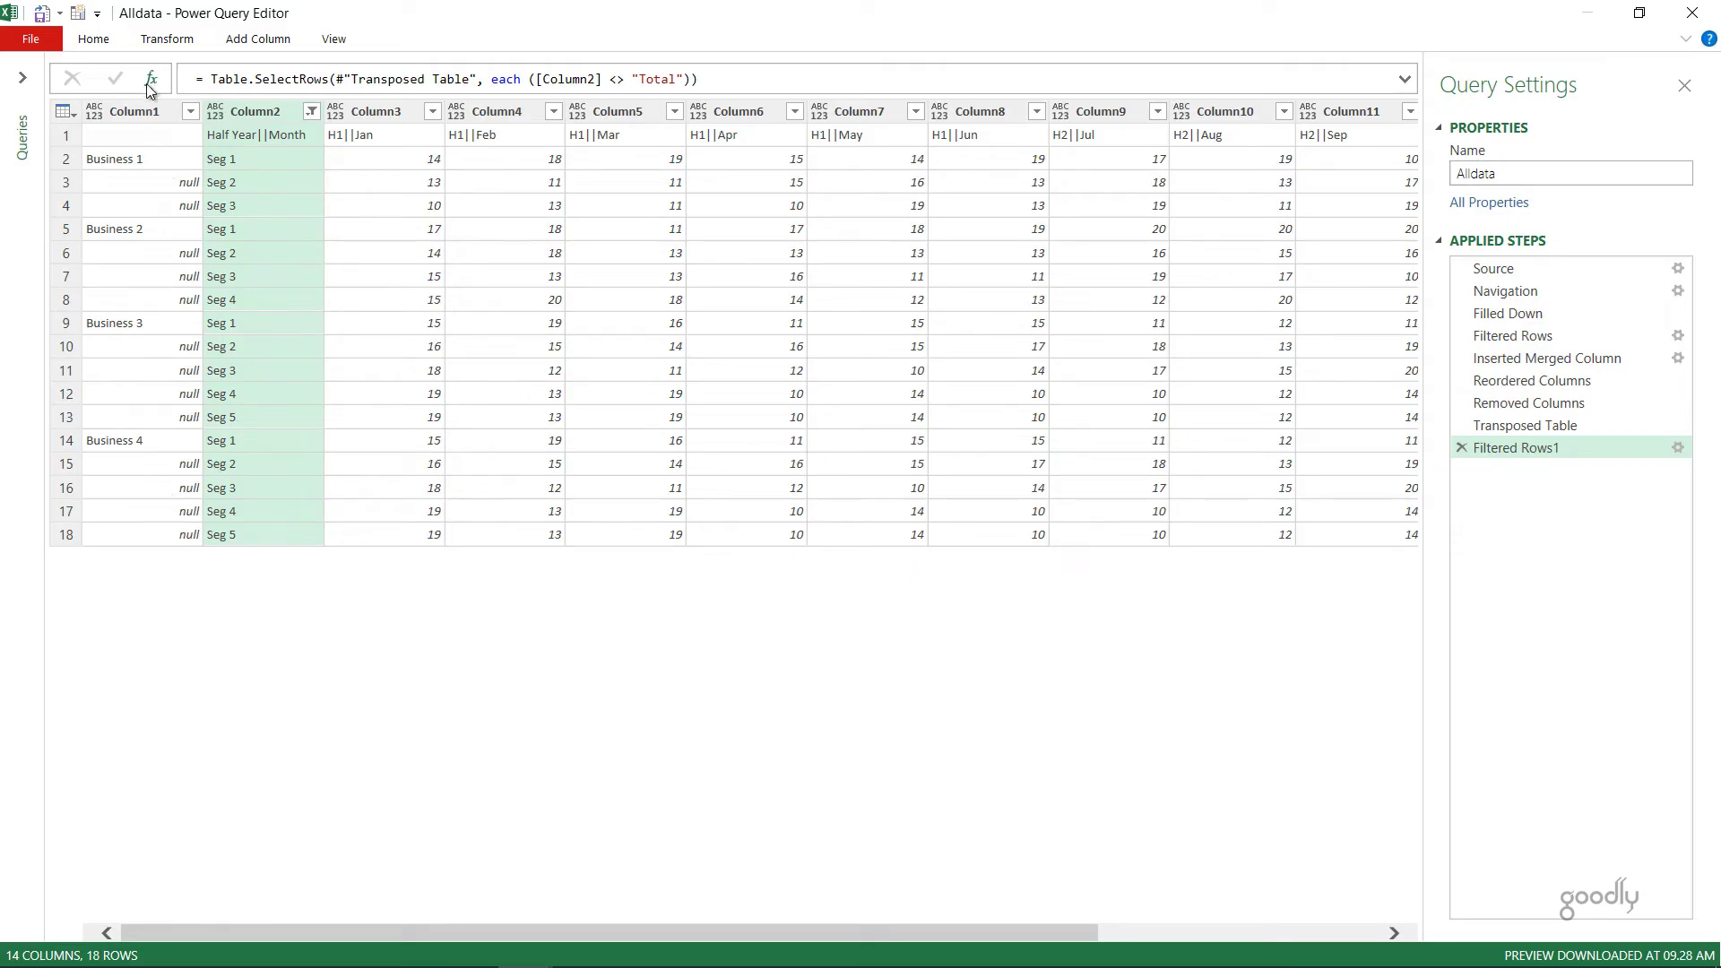
Fill Column1 down so every row carries its Business 1–4 name
right_click(132, 113)
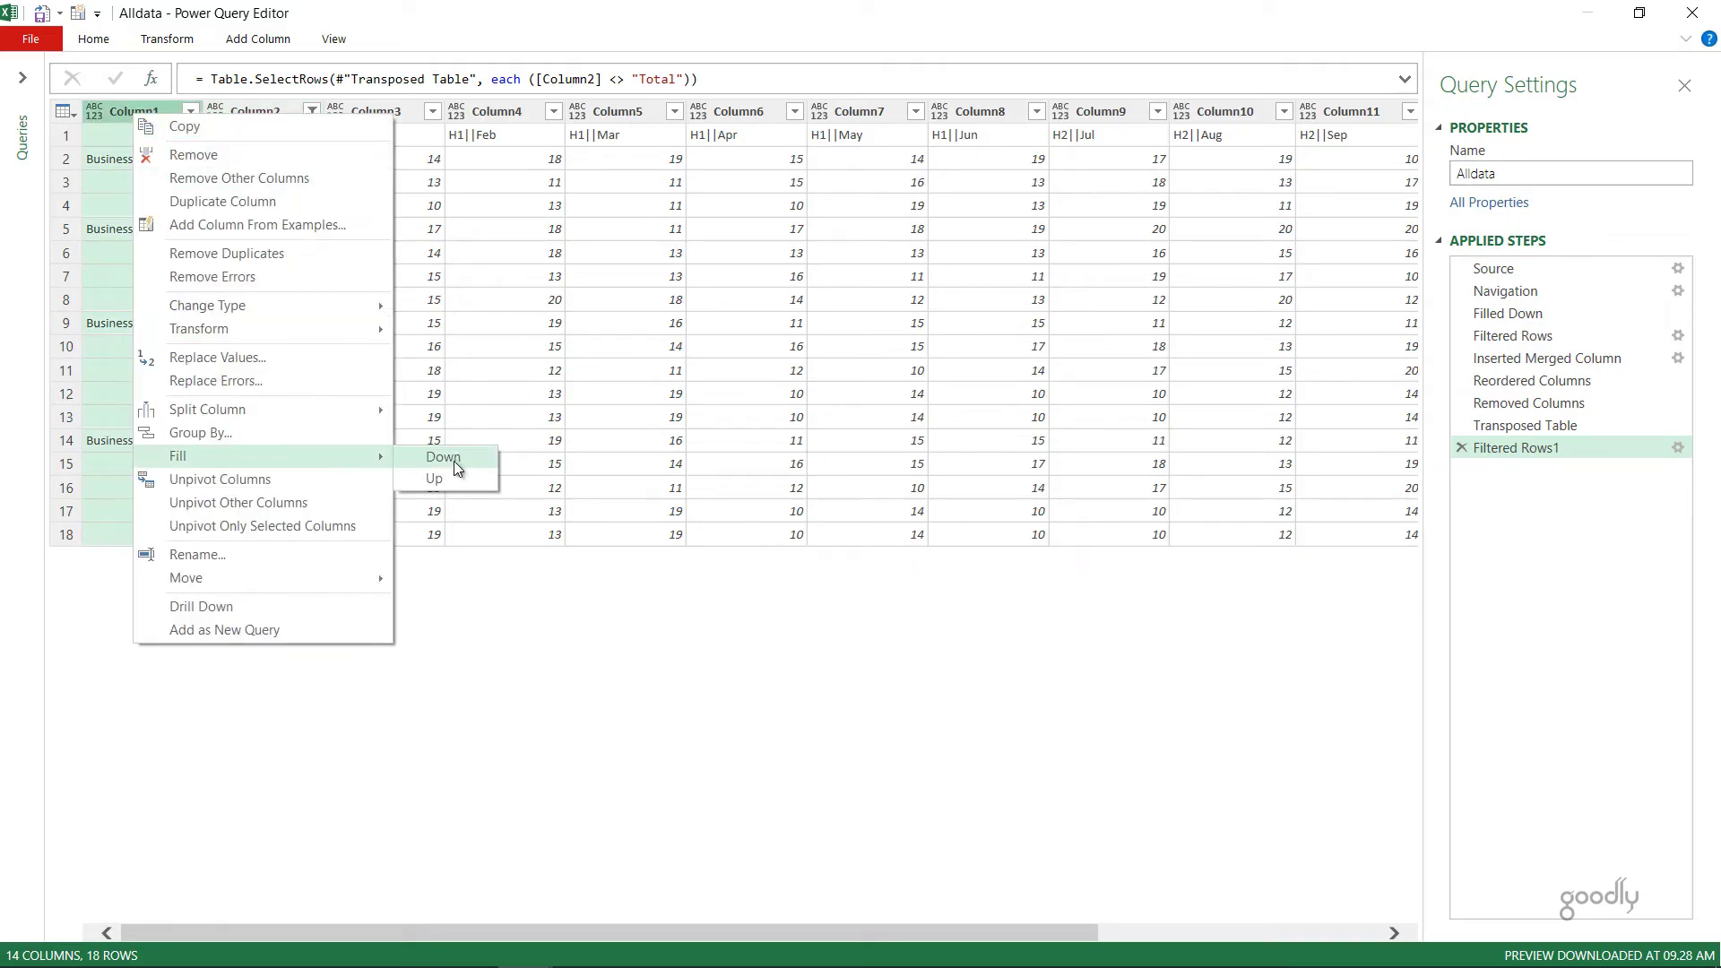
left_click(448, 460)
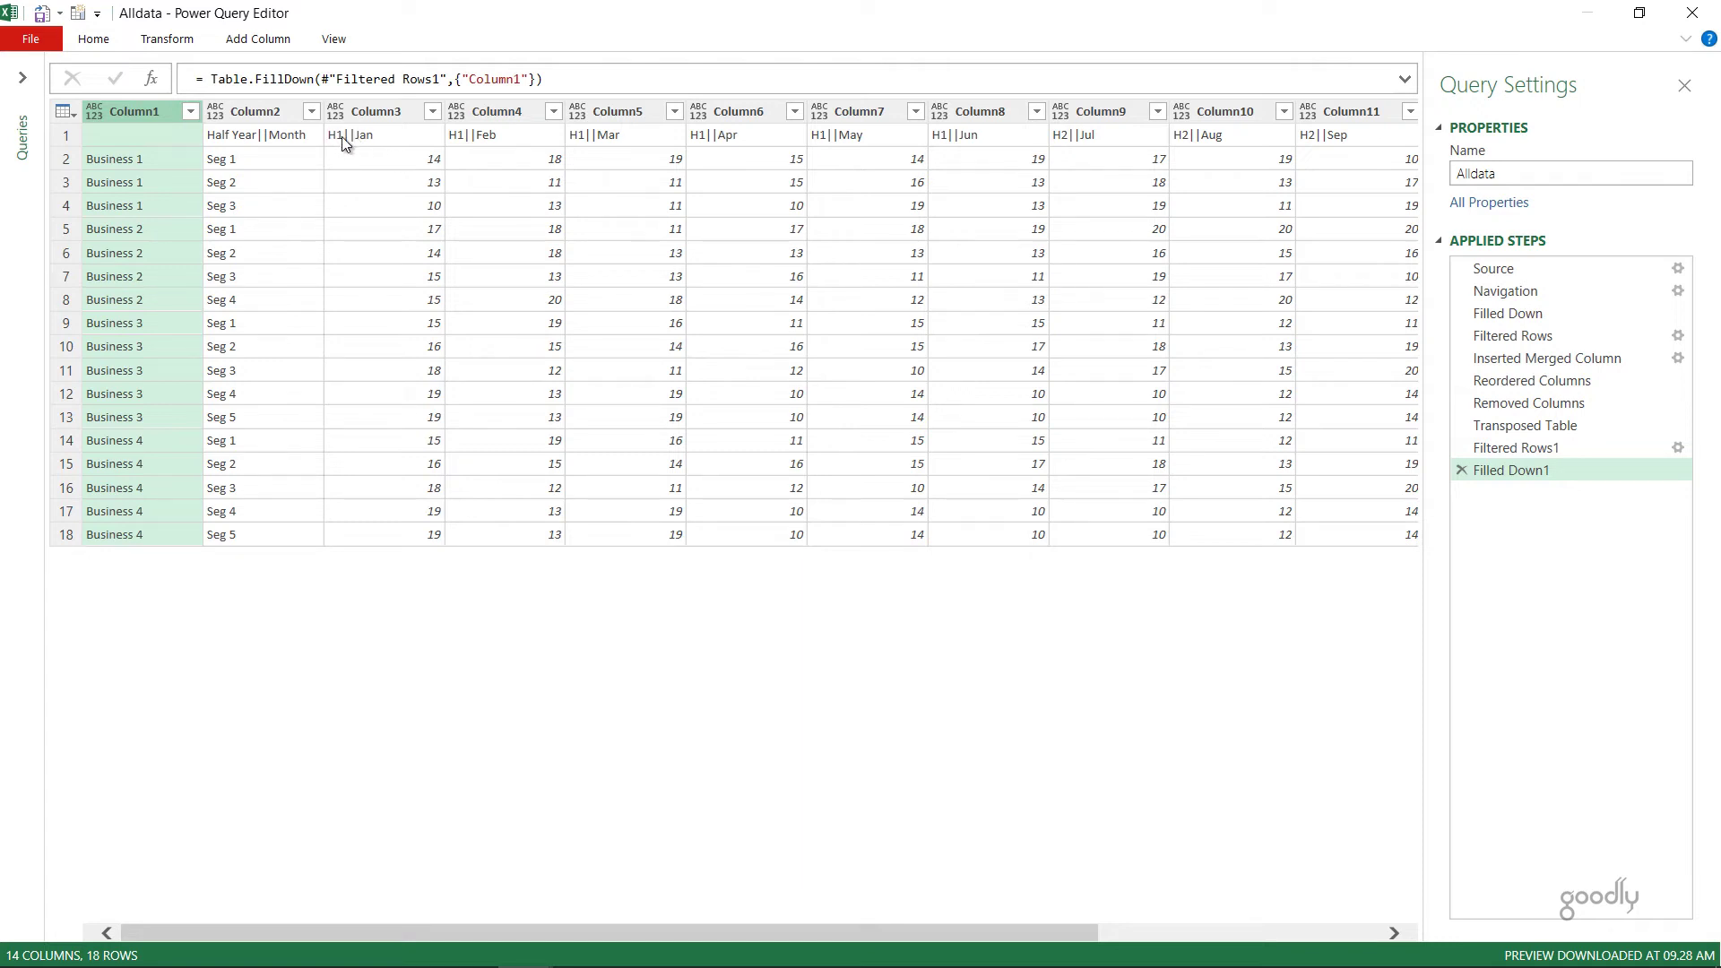
left_click(93, 38)
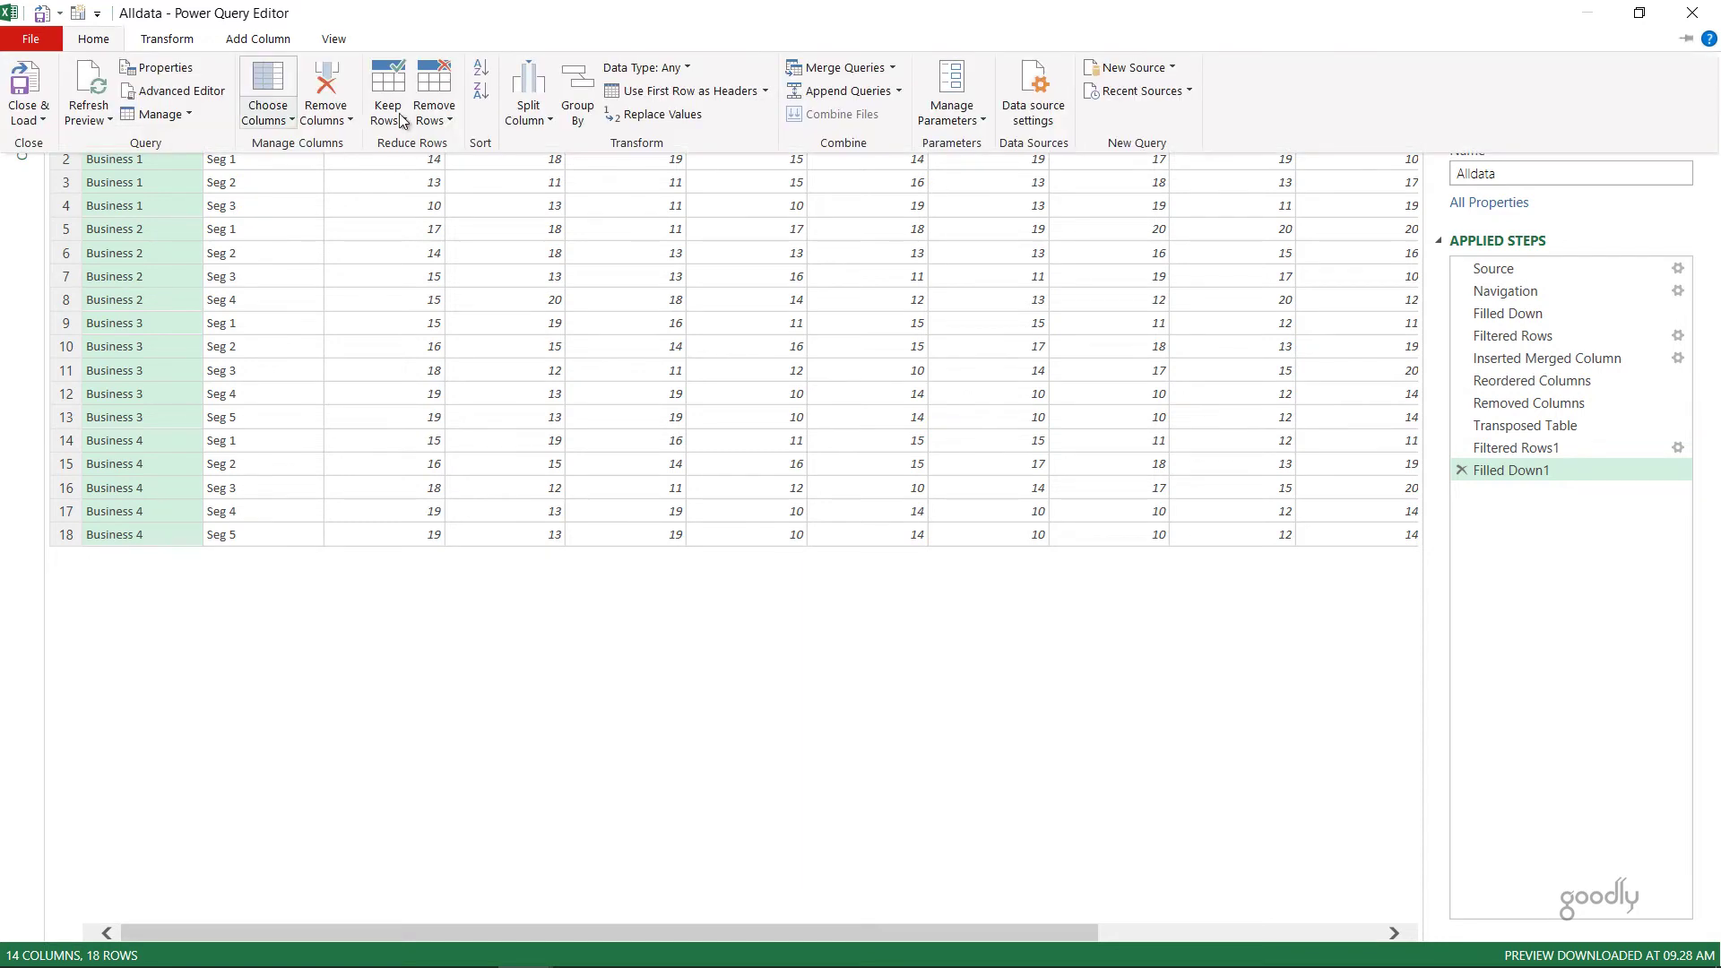
Promote the first row to headers, delete Changed Type, and unpivot all but the first two columns
left_click(672, 91)
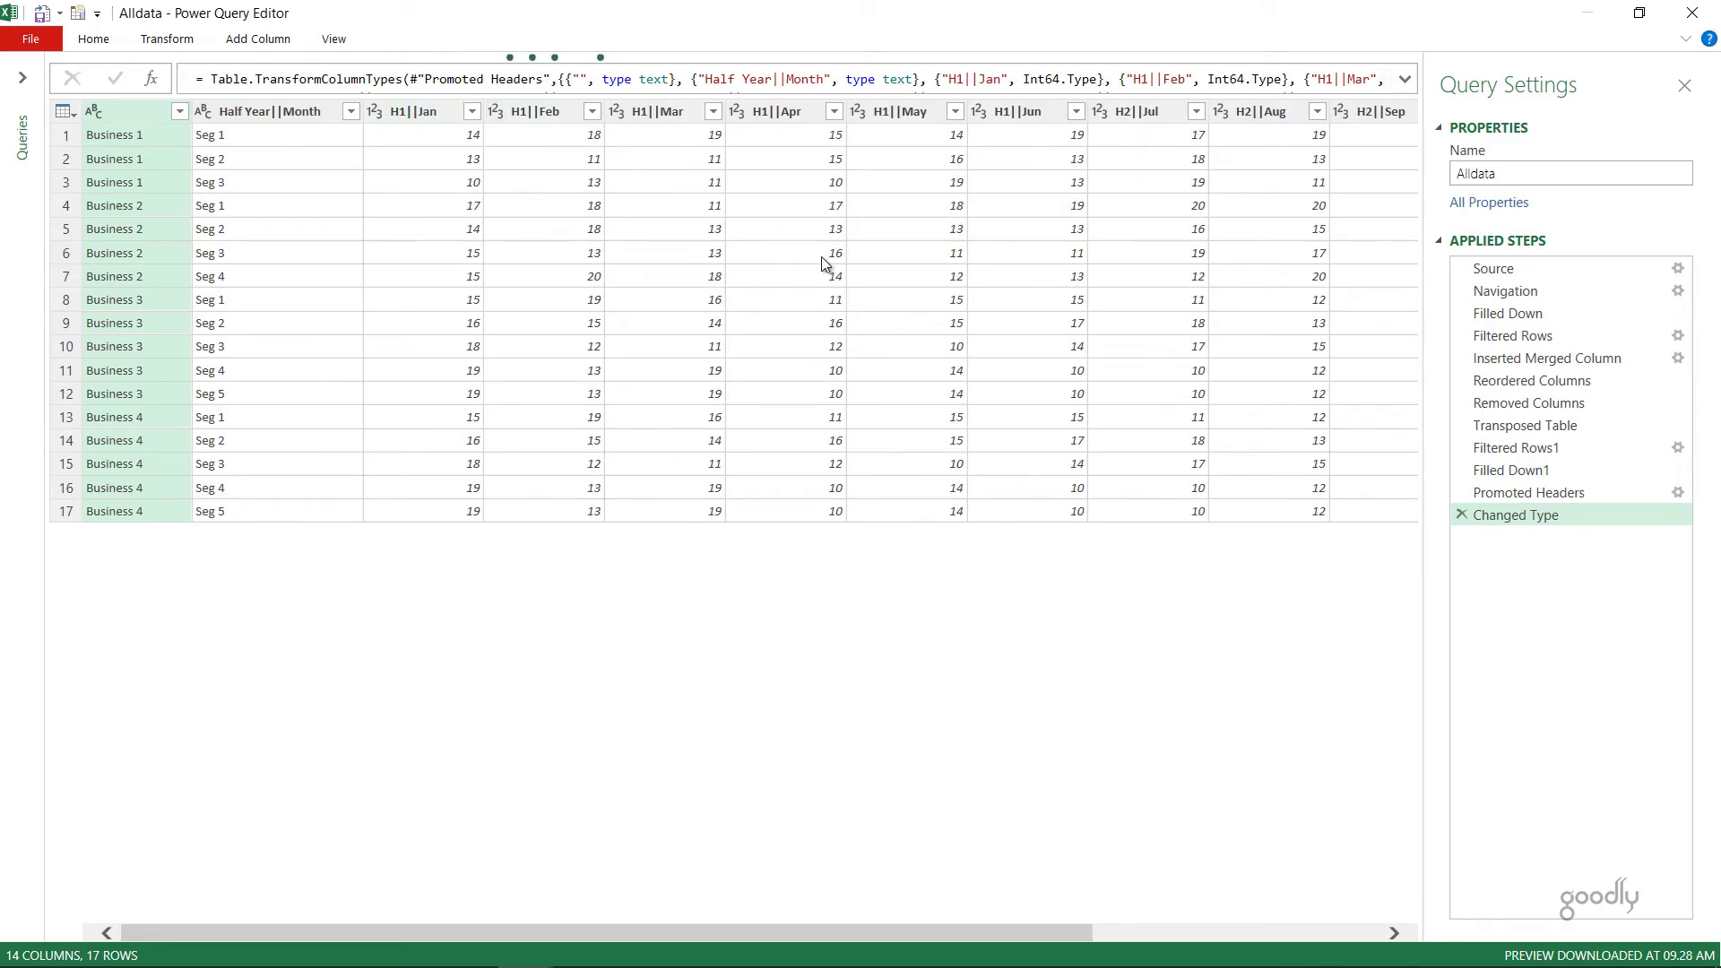
left_click(1463, 516)
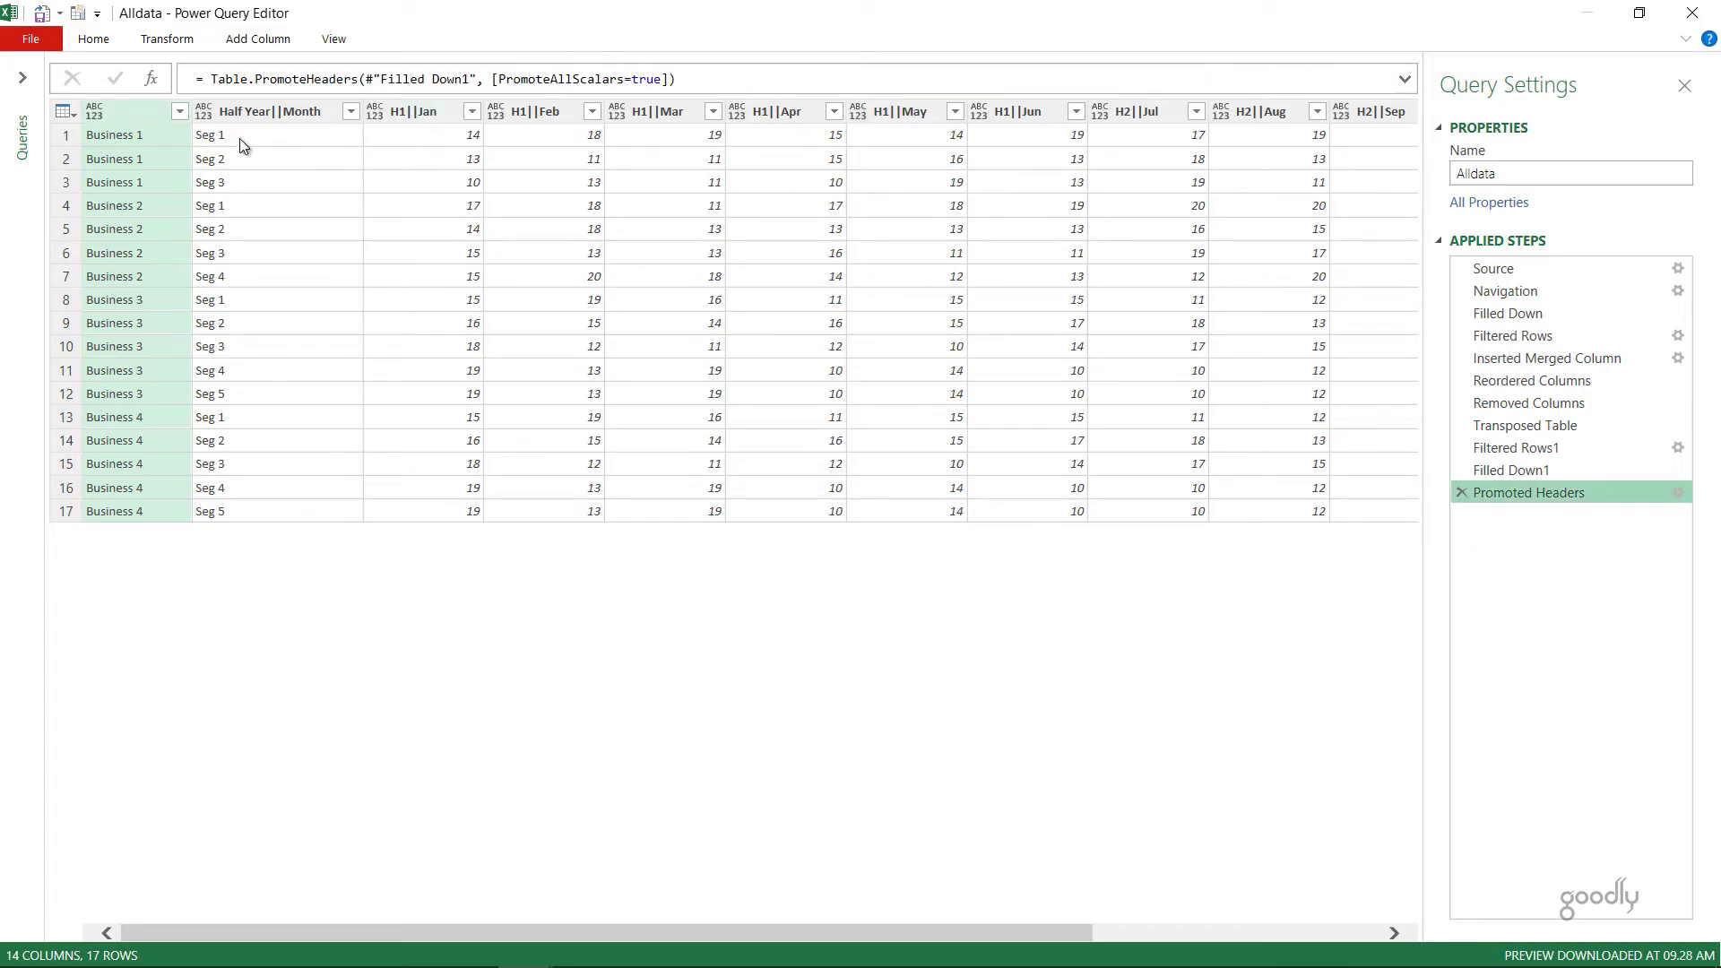
left_click(117, 108)
left_click(312, 112, "ctrl")
right_click(312, 111)
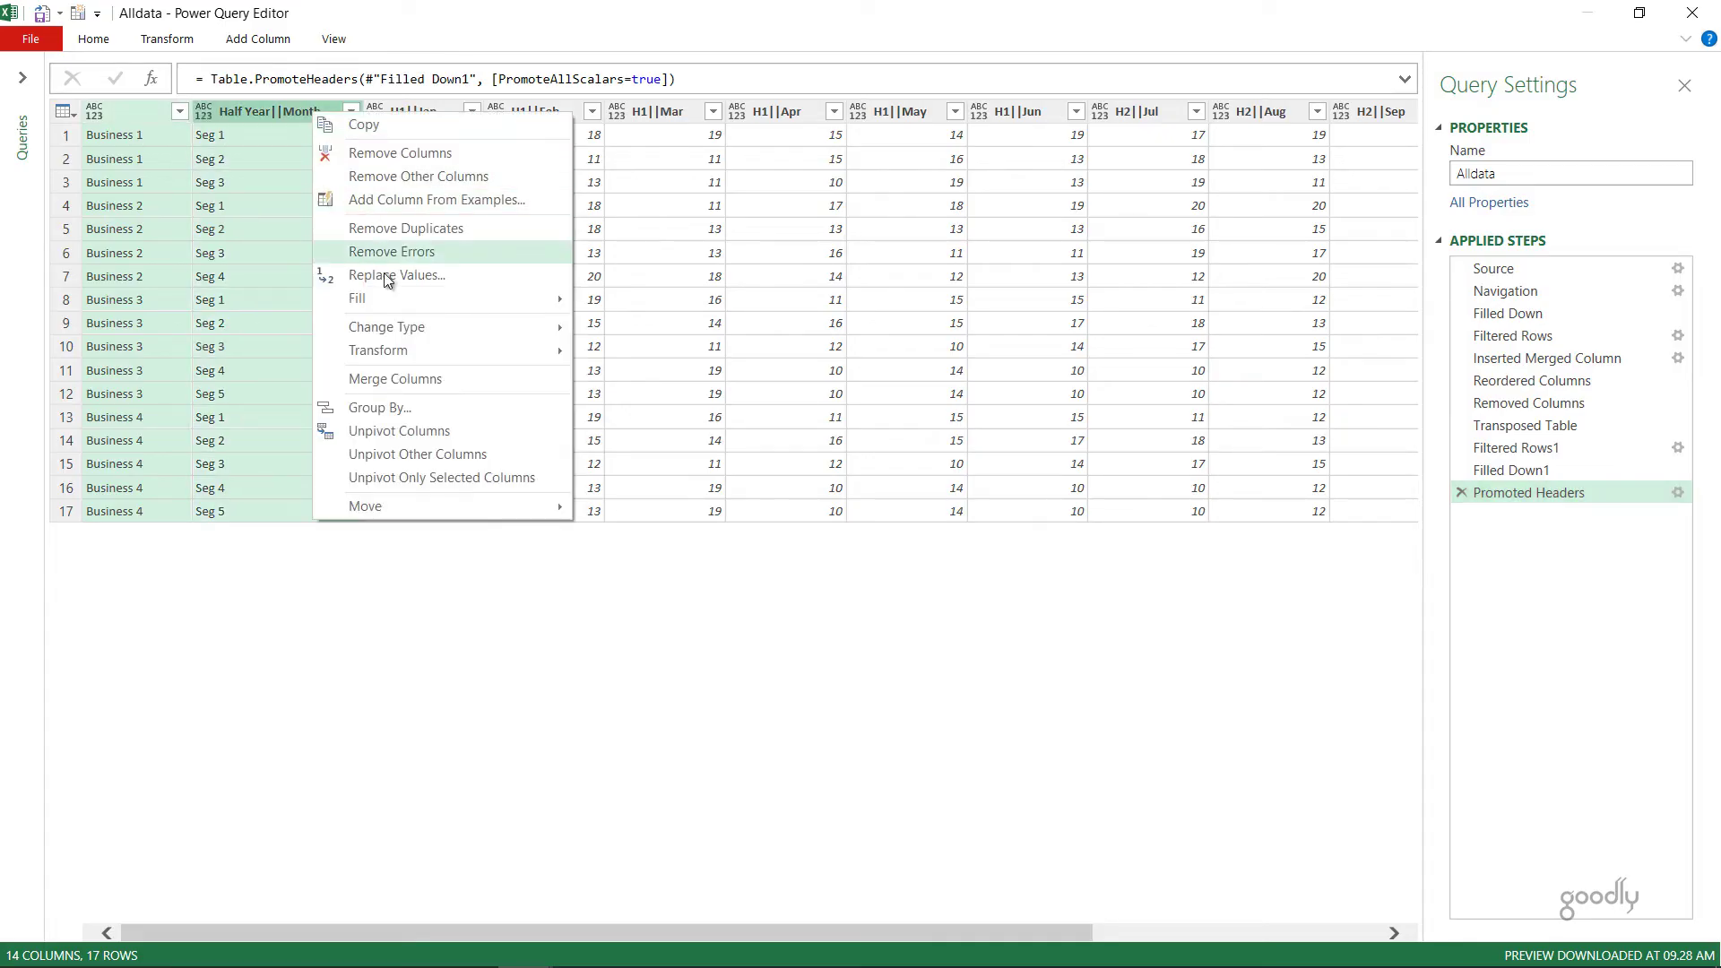
left_click(420, 459)
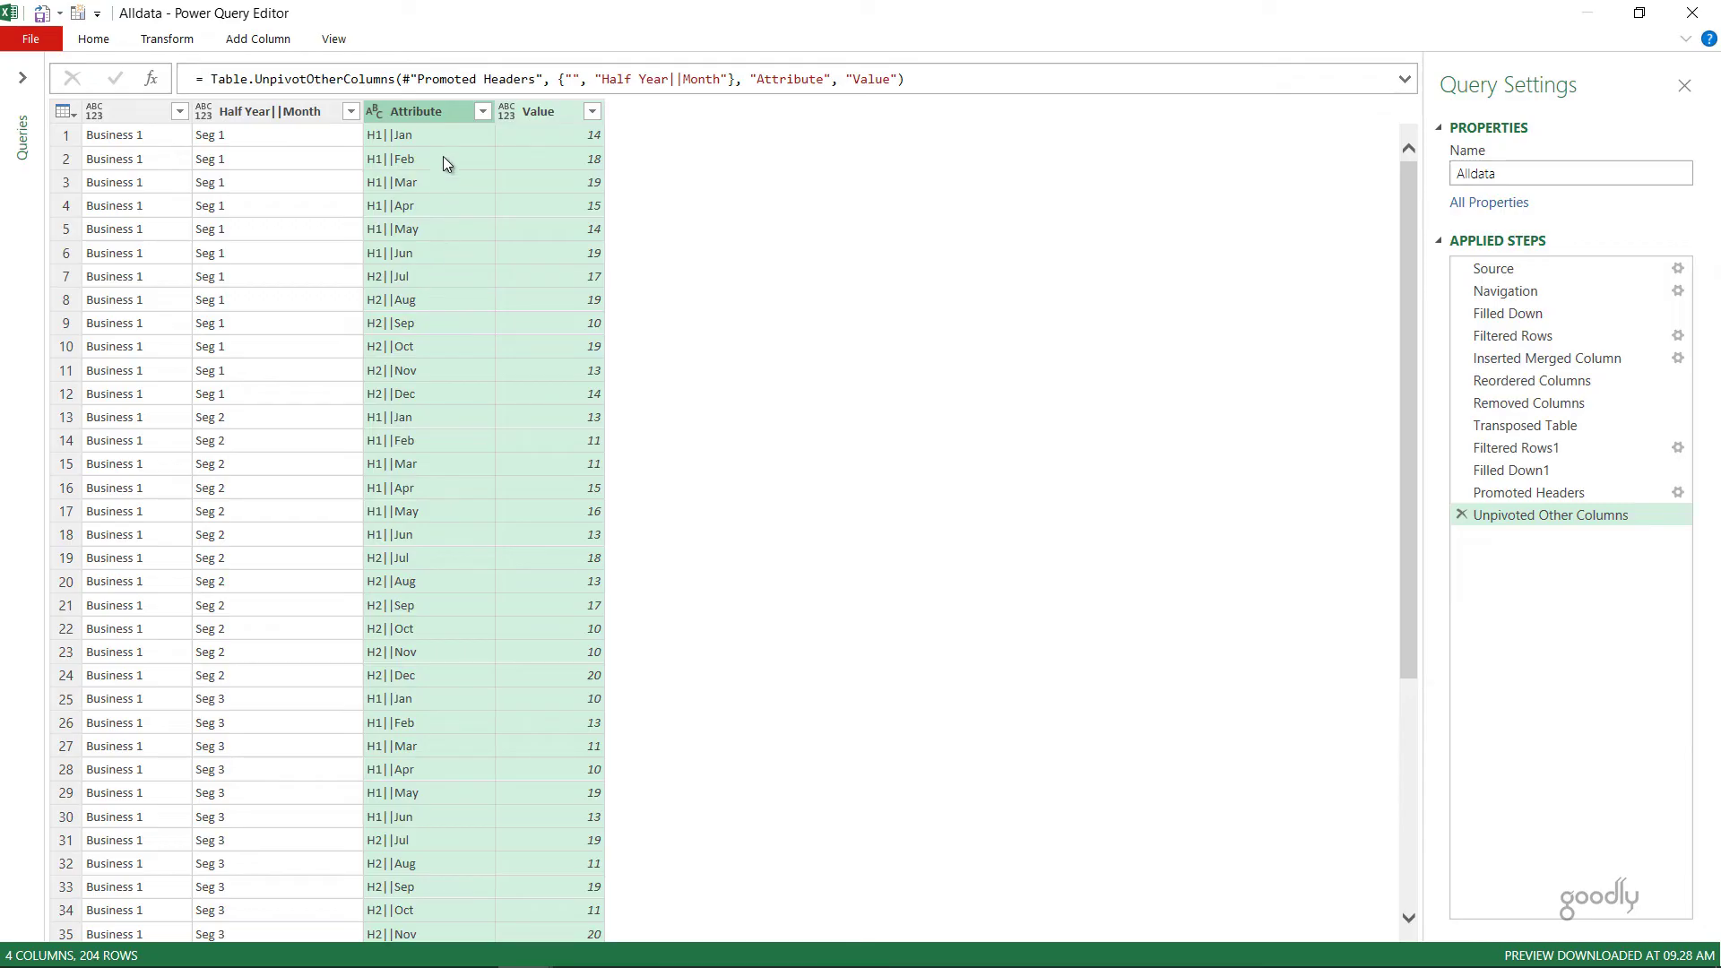
Split the Attribute column at each || delimiter into Attribute.1 and Attribute.2
right_click(434, 106)
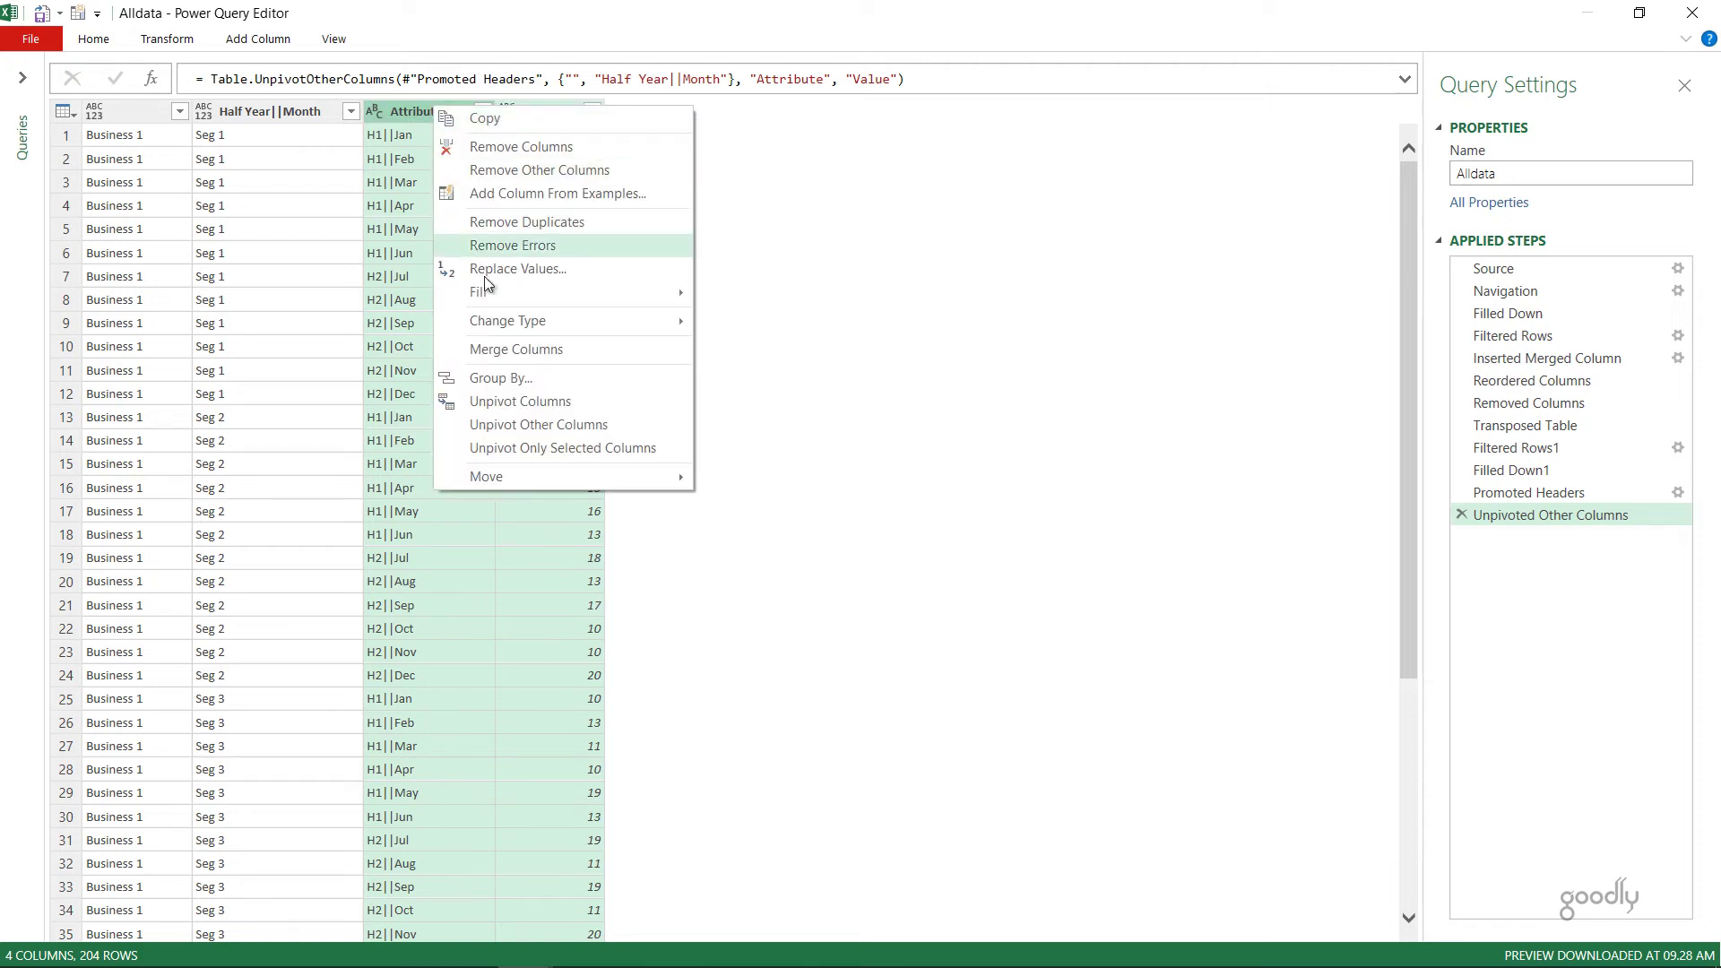
left_click(405, 235)
left_click(416, 113)
right_click(416, 113)
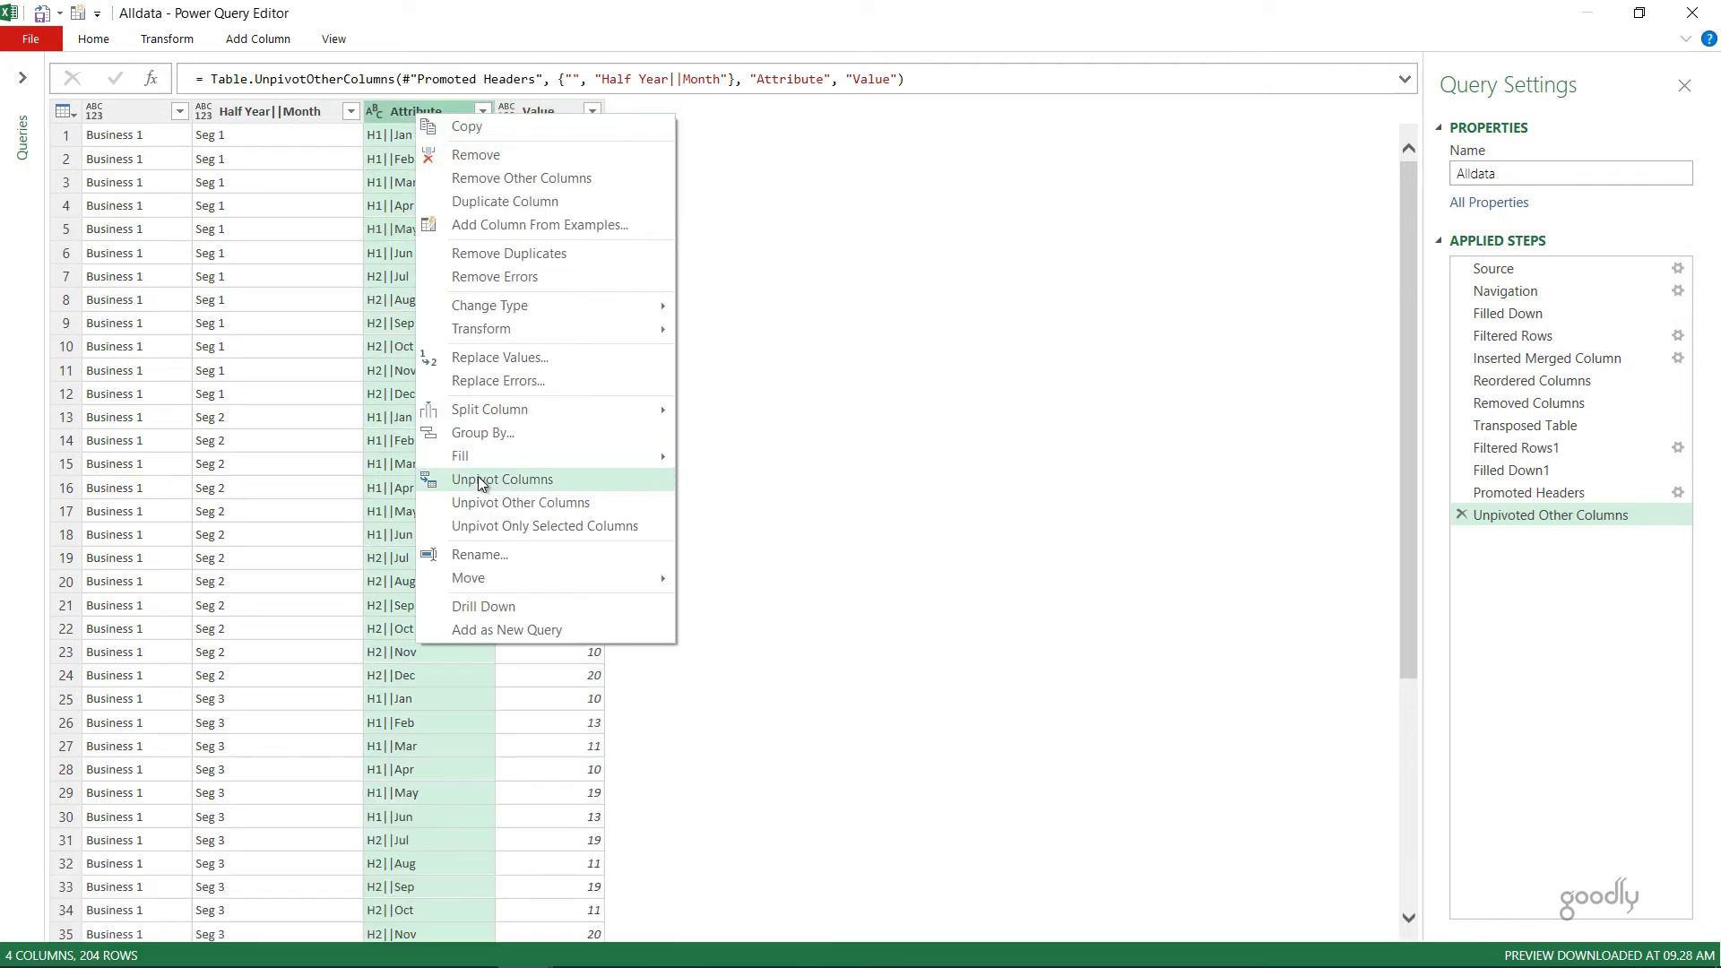
mouse_move(498, 407)
left_click(728, 414)
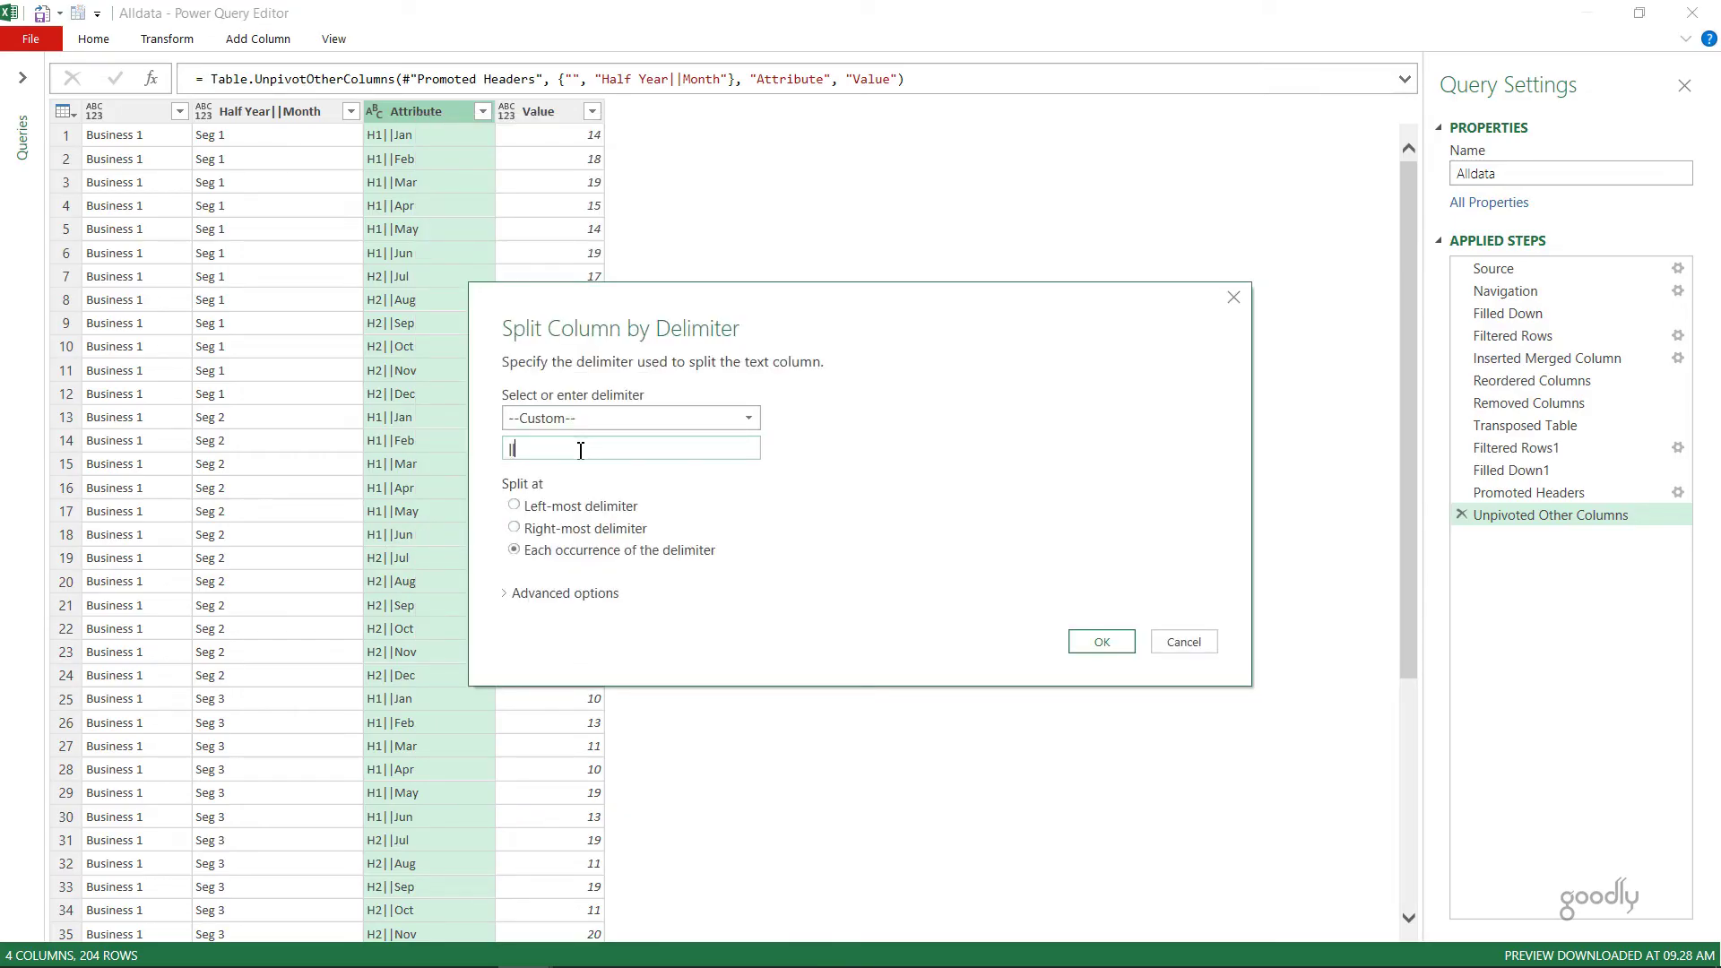
left_click(1104, 642)
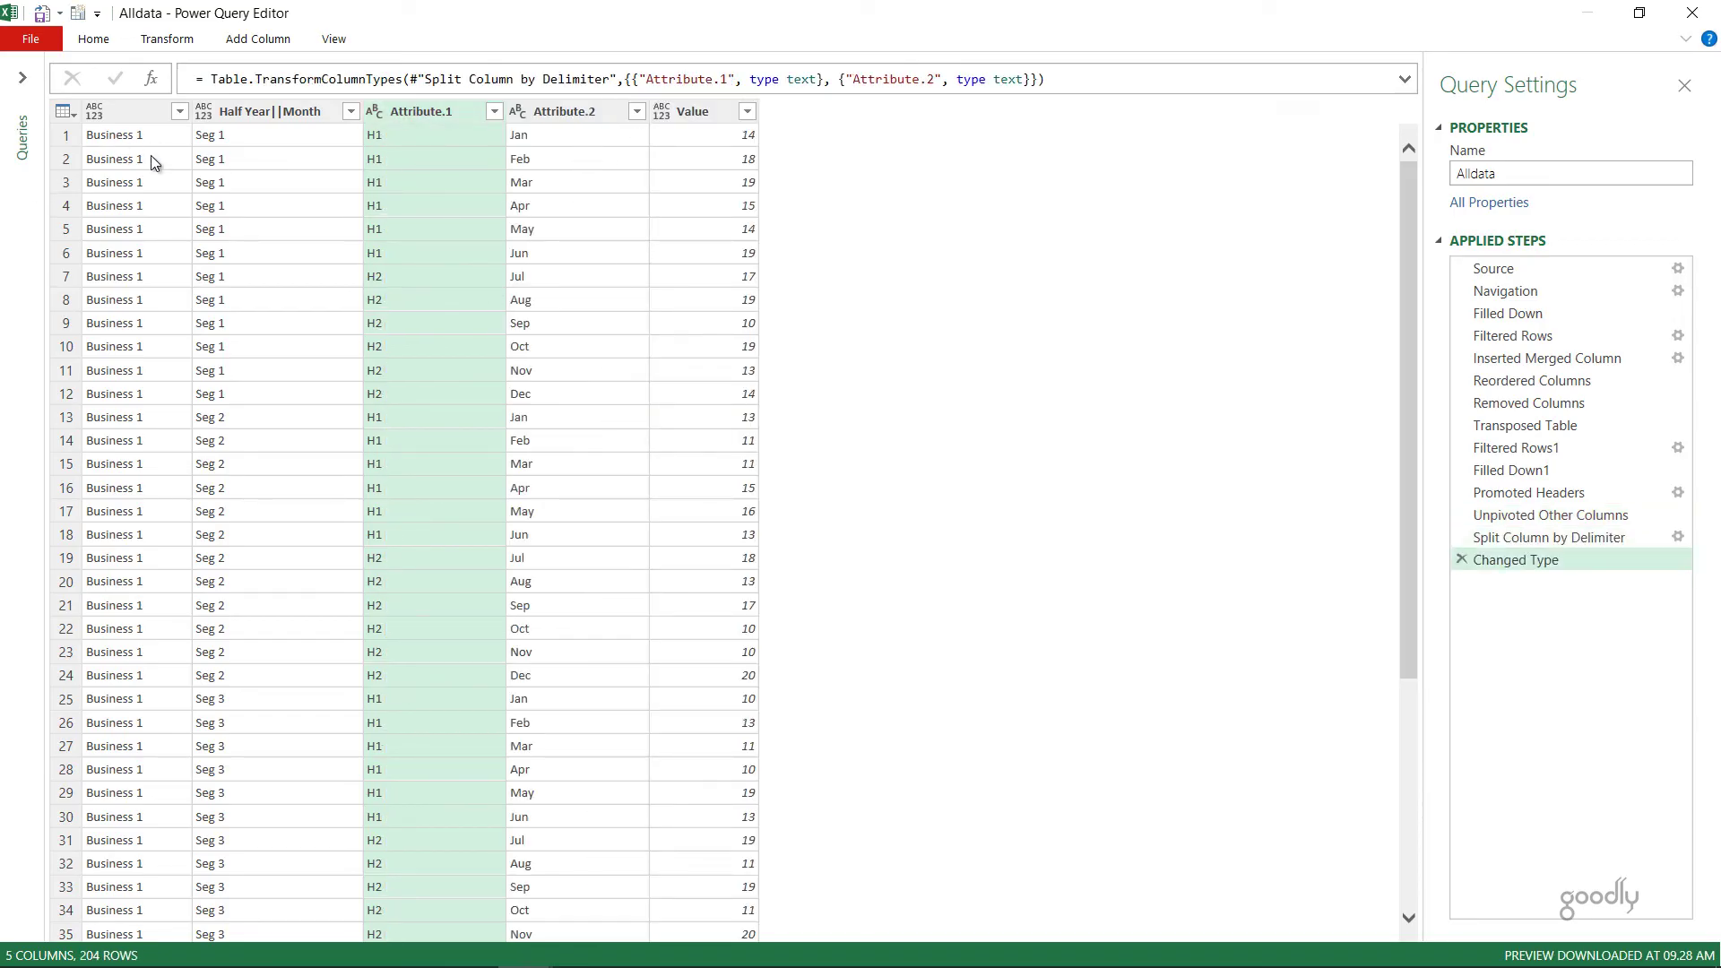
Rename the first four columns to Business, Seg, HalfYear and Month
double_click(131, 112)
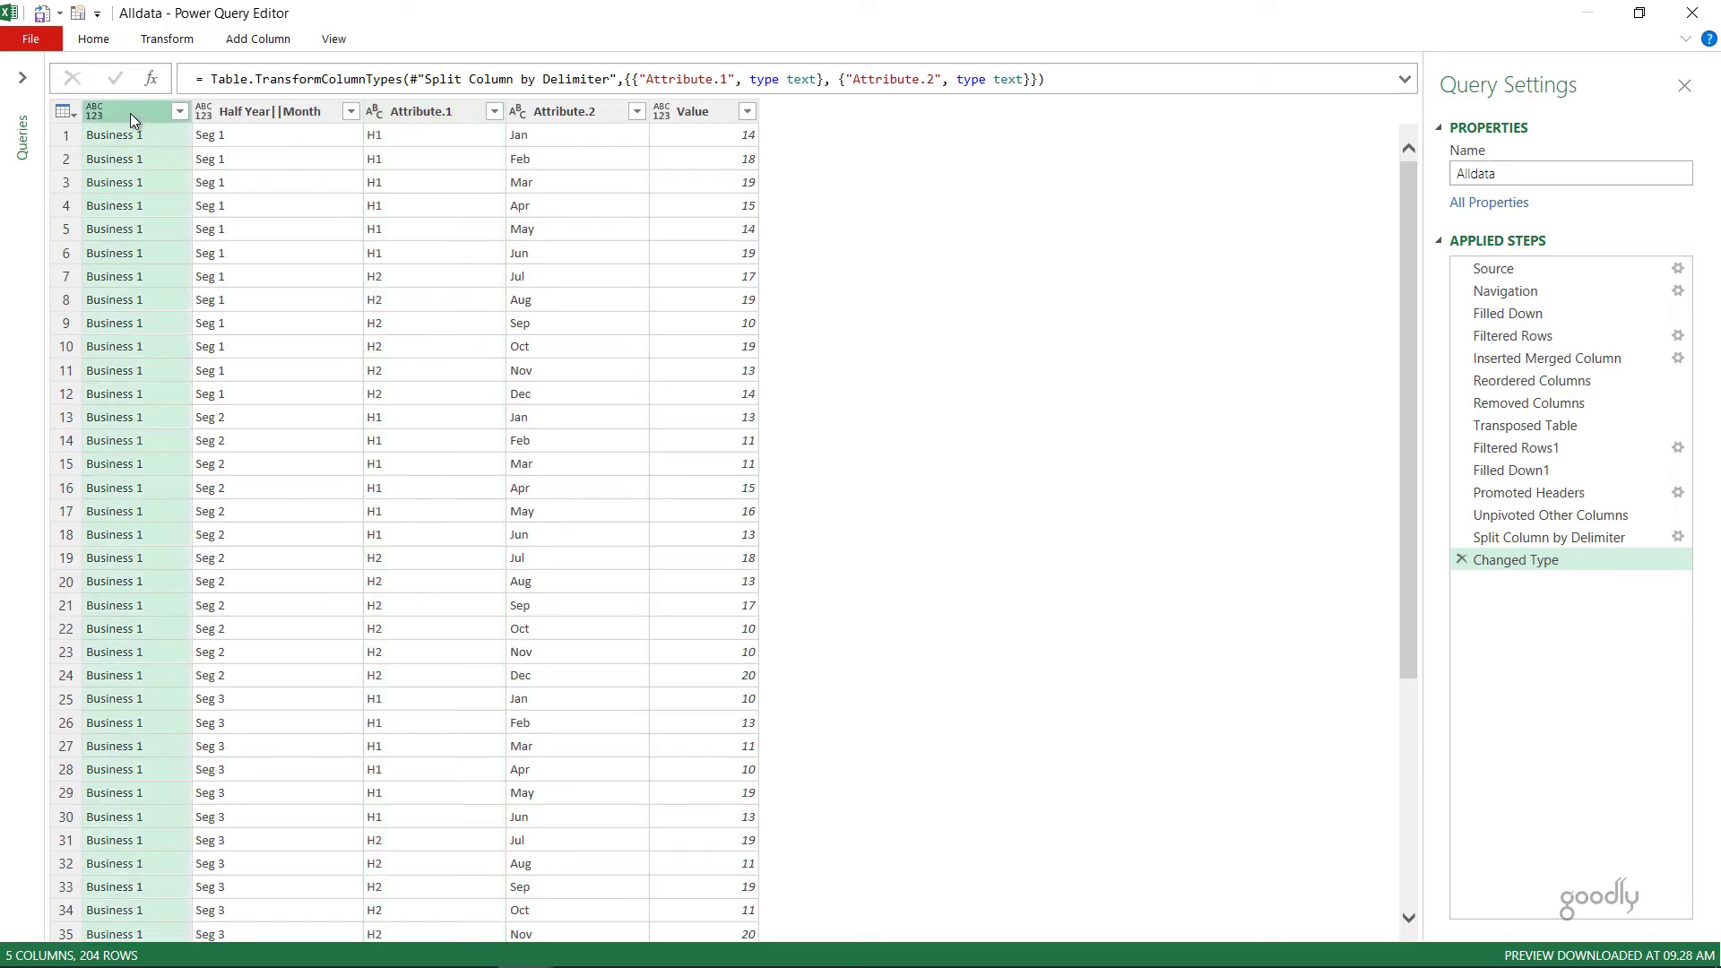
type("Business")
left_click(331, 118)
double_click(331, 118)
type("Seg")
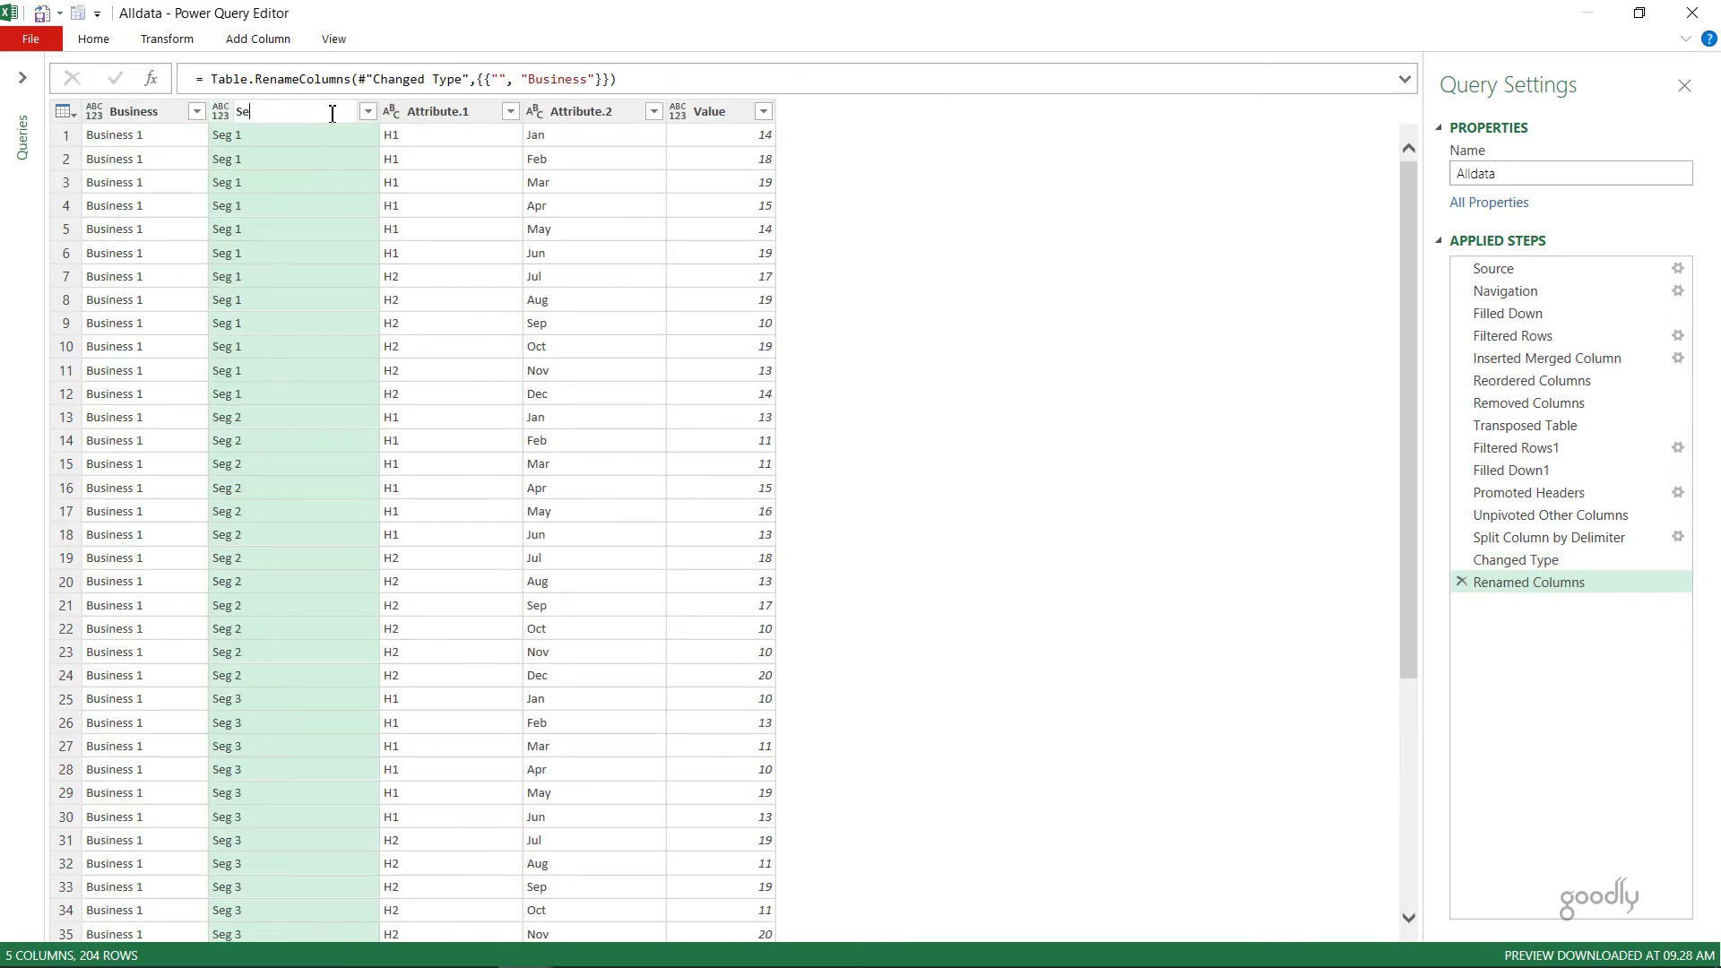
key("Return")
left_click(357, 113)
double_click(358, 113)
type("HalfYear")
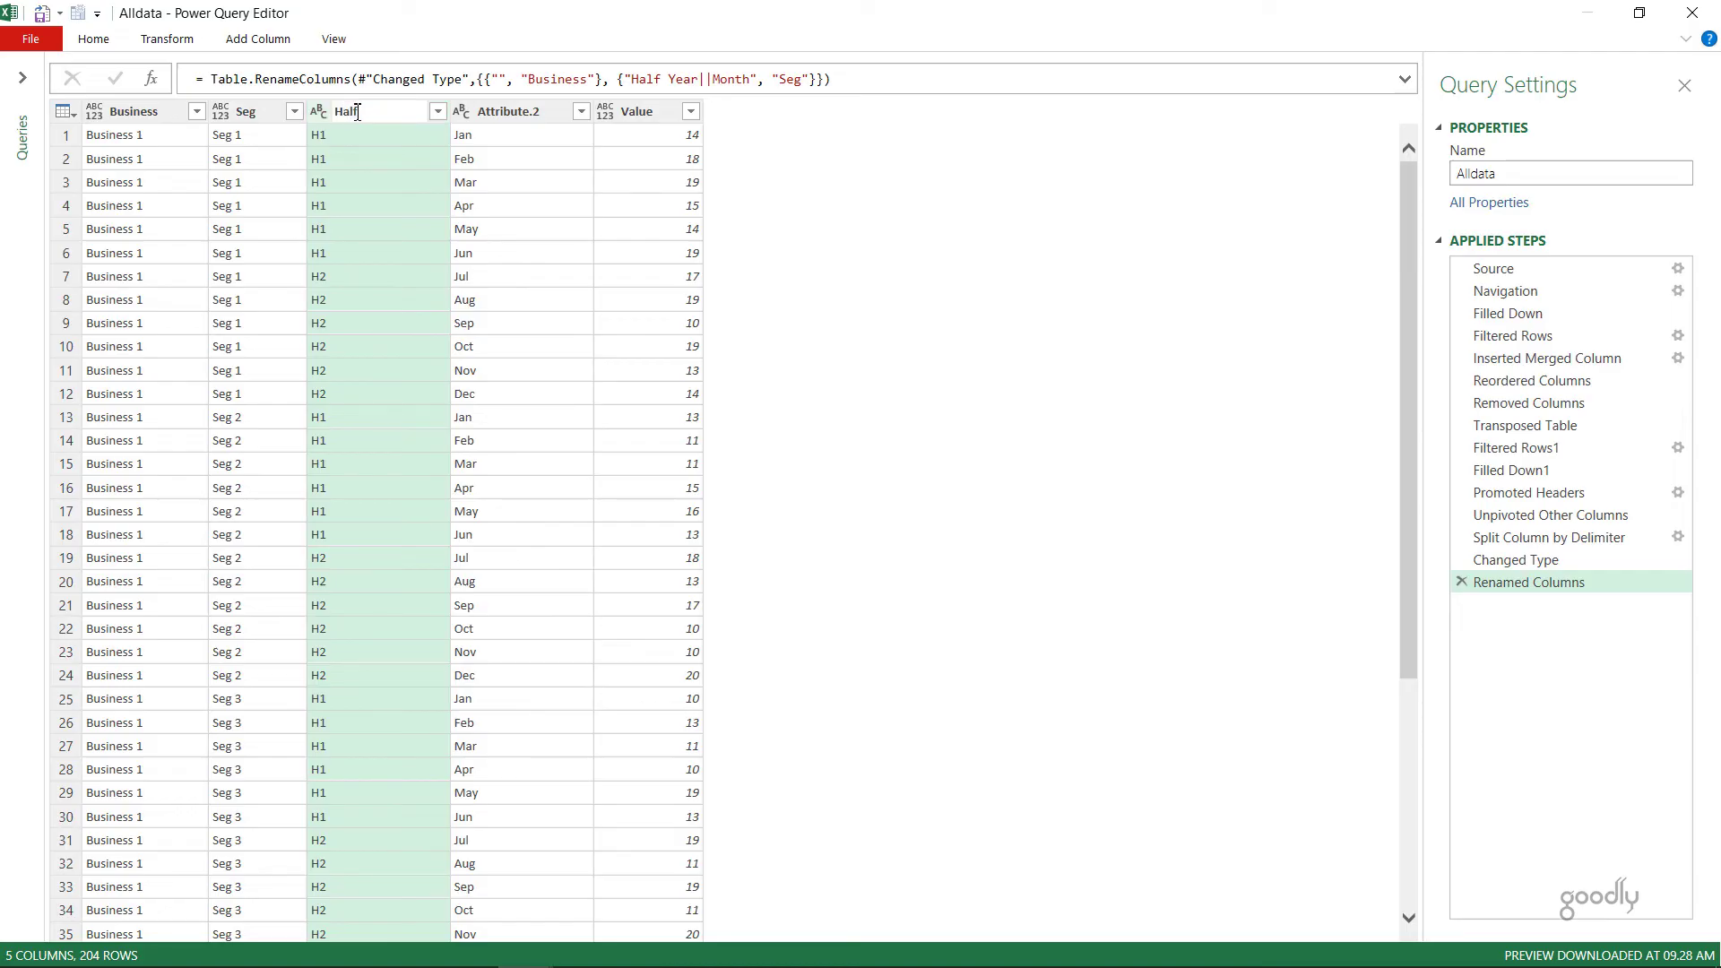
key("Return")
left_click(485, 113)
double_click(485, 113)
type("Month")
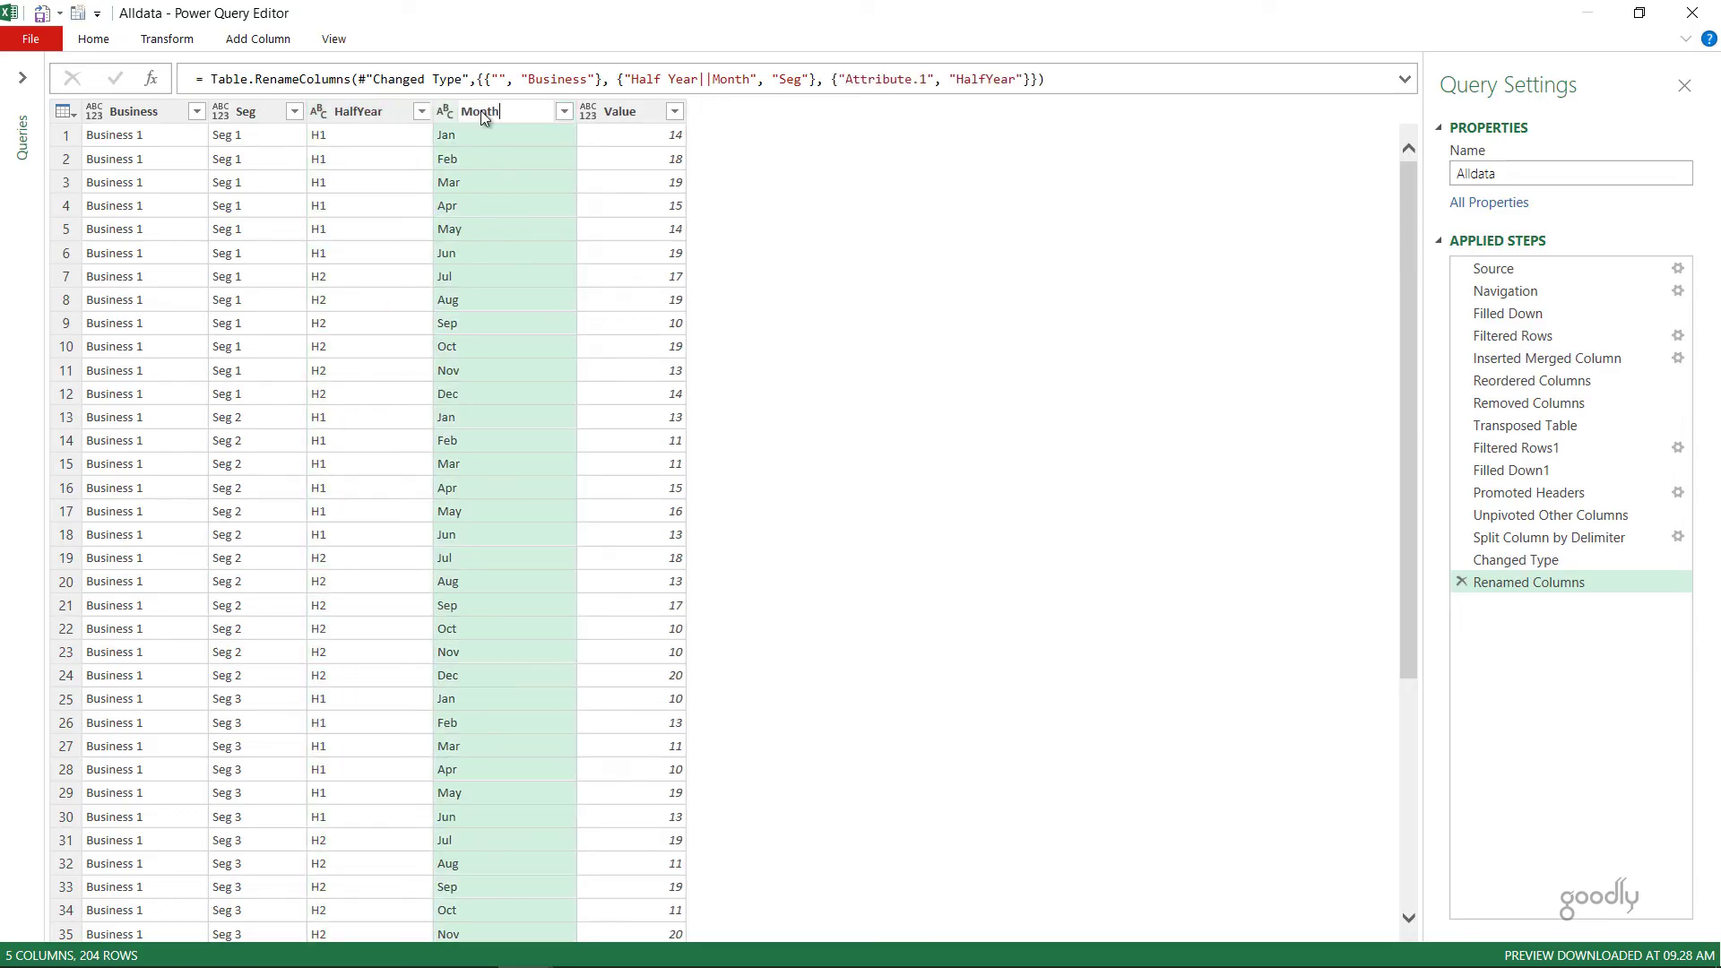
key("Return")
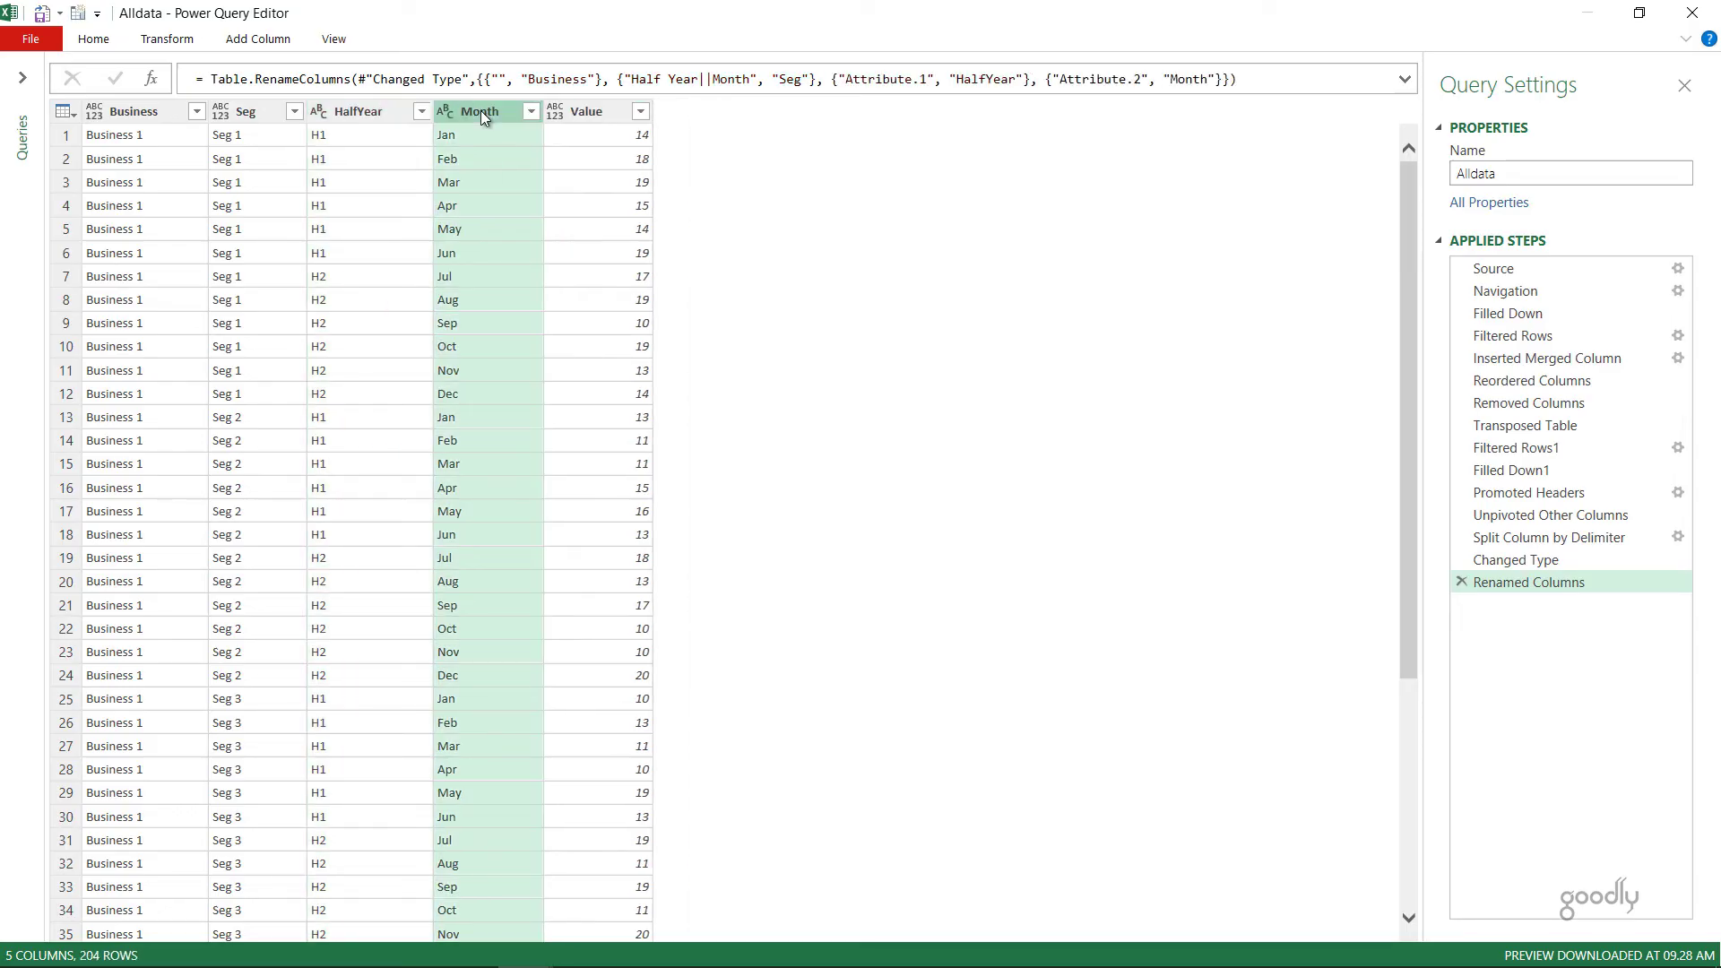
Set the Value column to Whole Number and delete the earlier Changed Type step
left_click(550, 110)
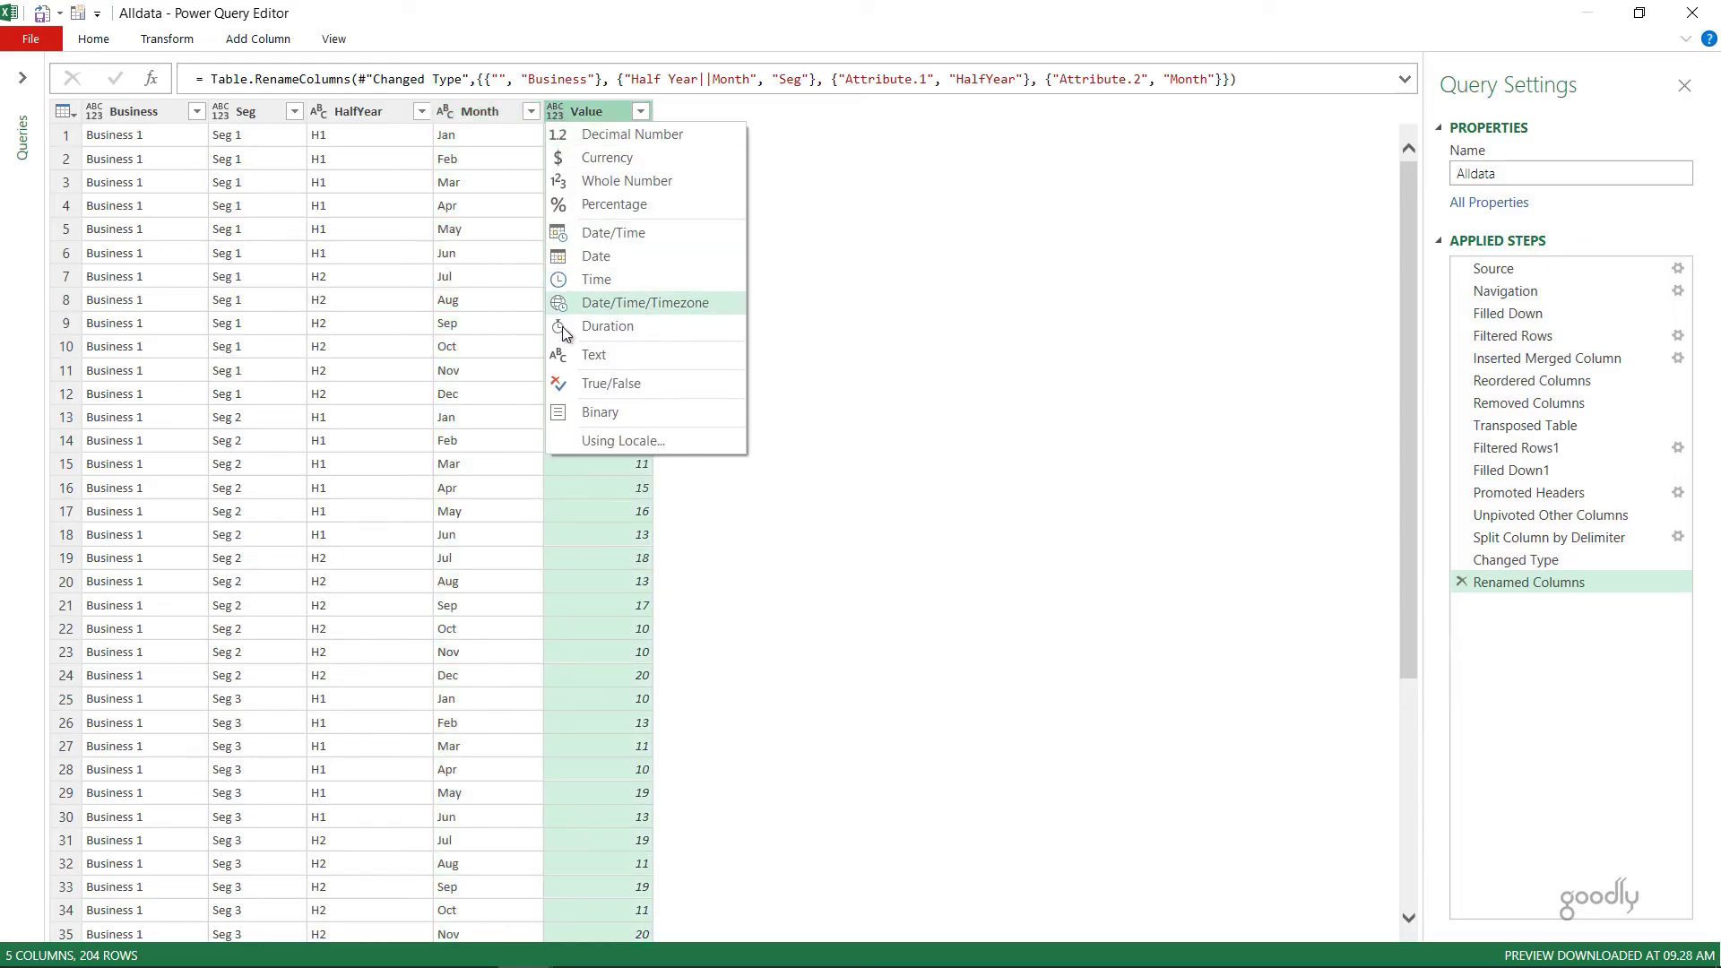
left_click(575, 182)
left_click(1519, 560)
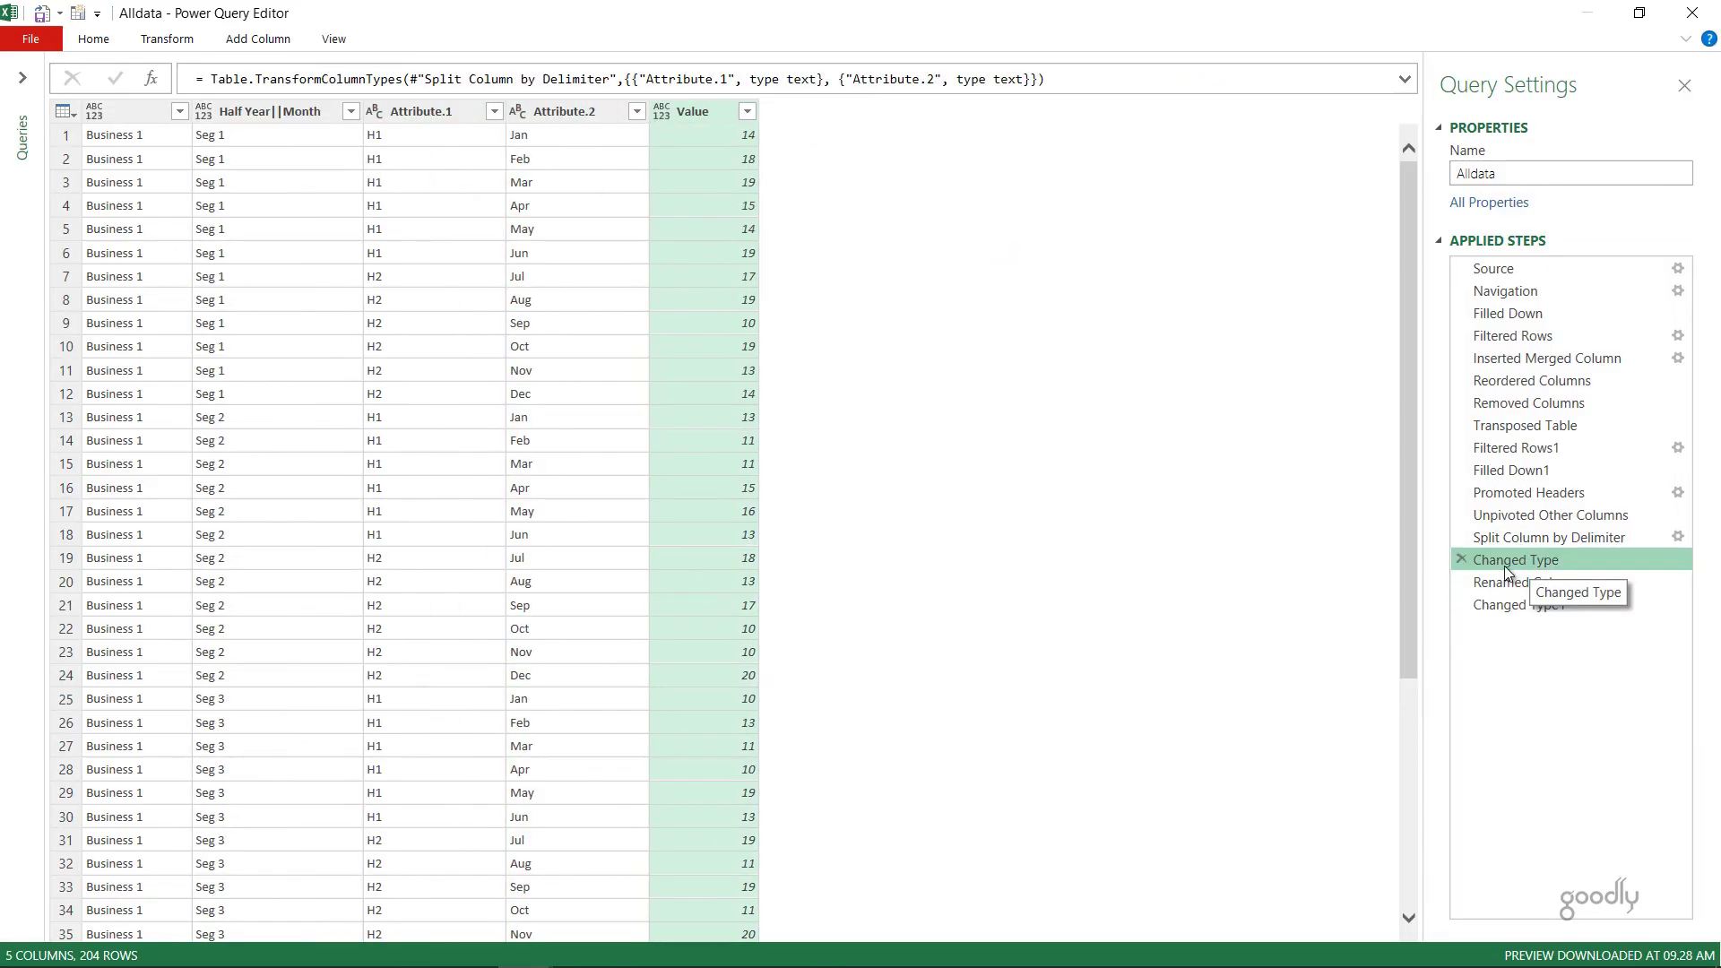
left_click(1459, 559)
left_click(956, 538)
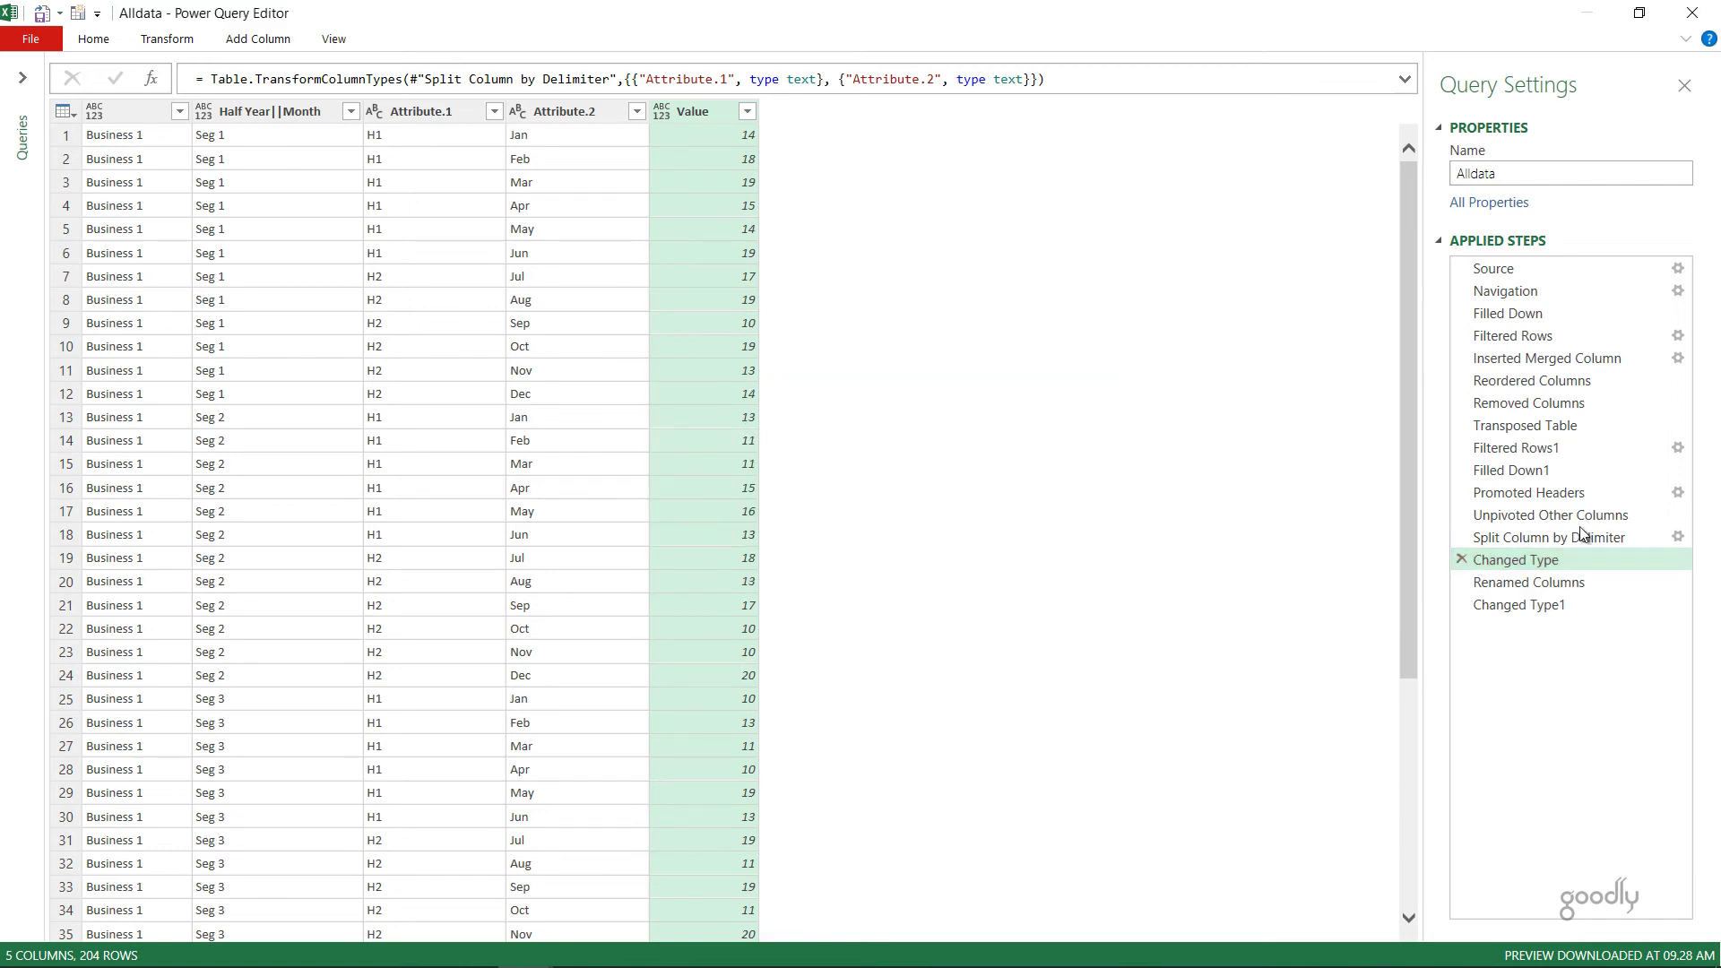
left_click(1536, 585)
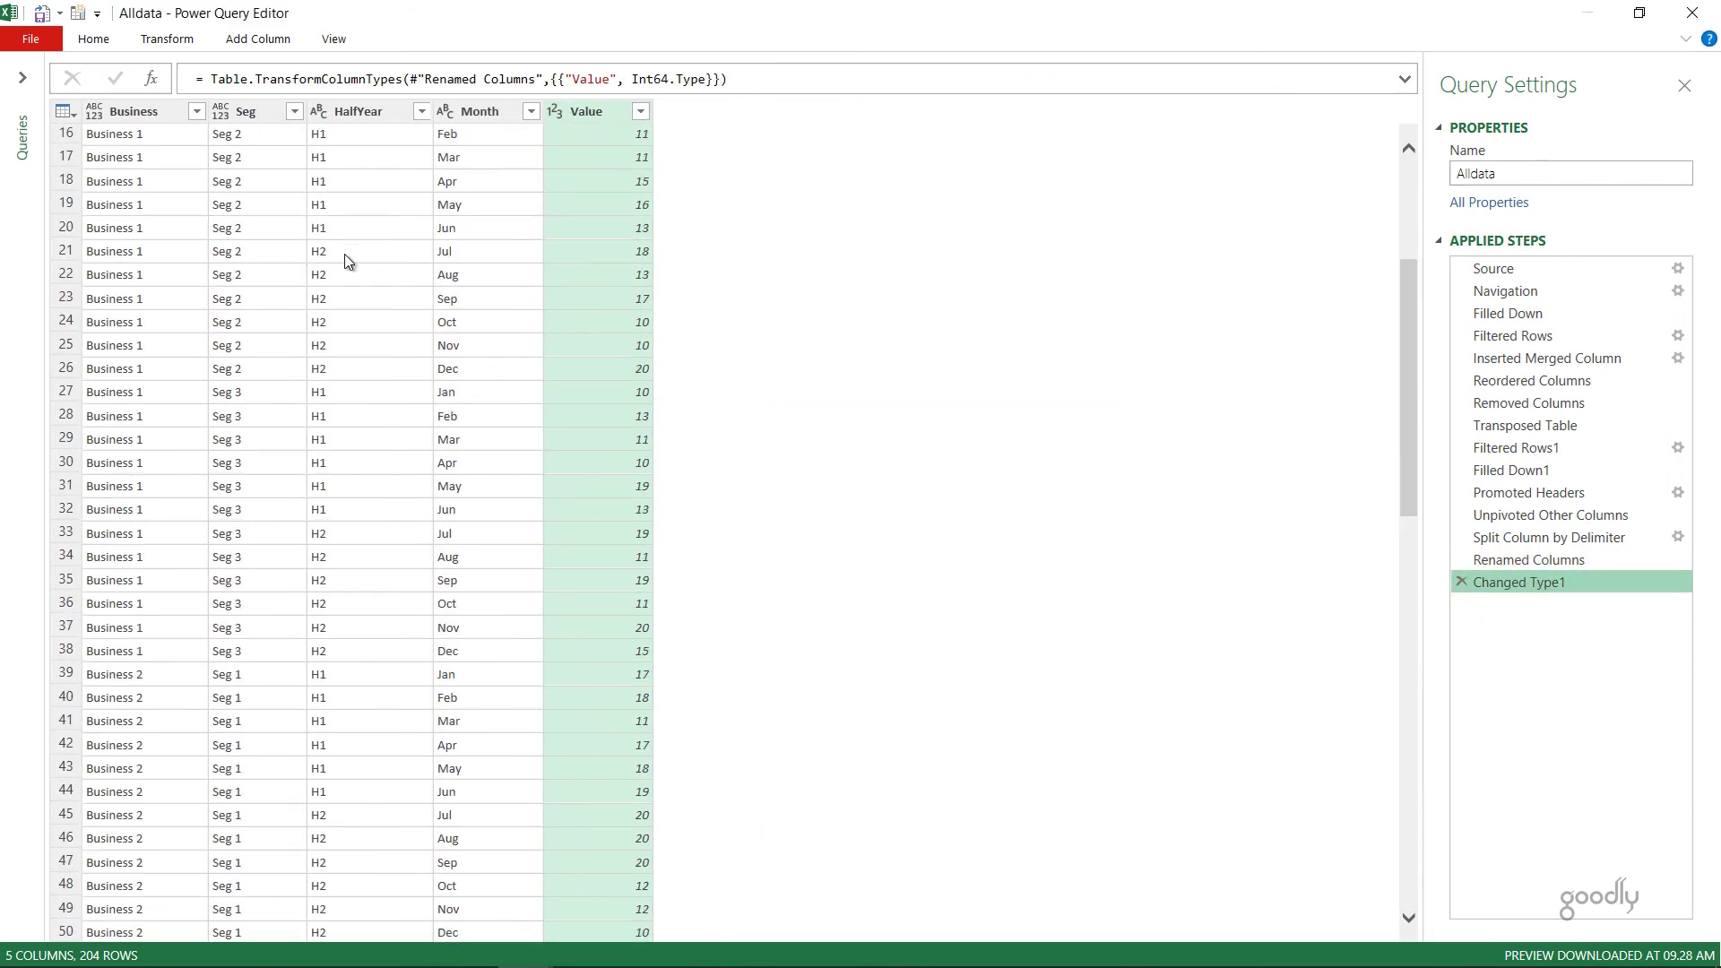
Load the Alldata query as a table in the existing worksheet at Sheet2!$A$1
left_click(86, 45)
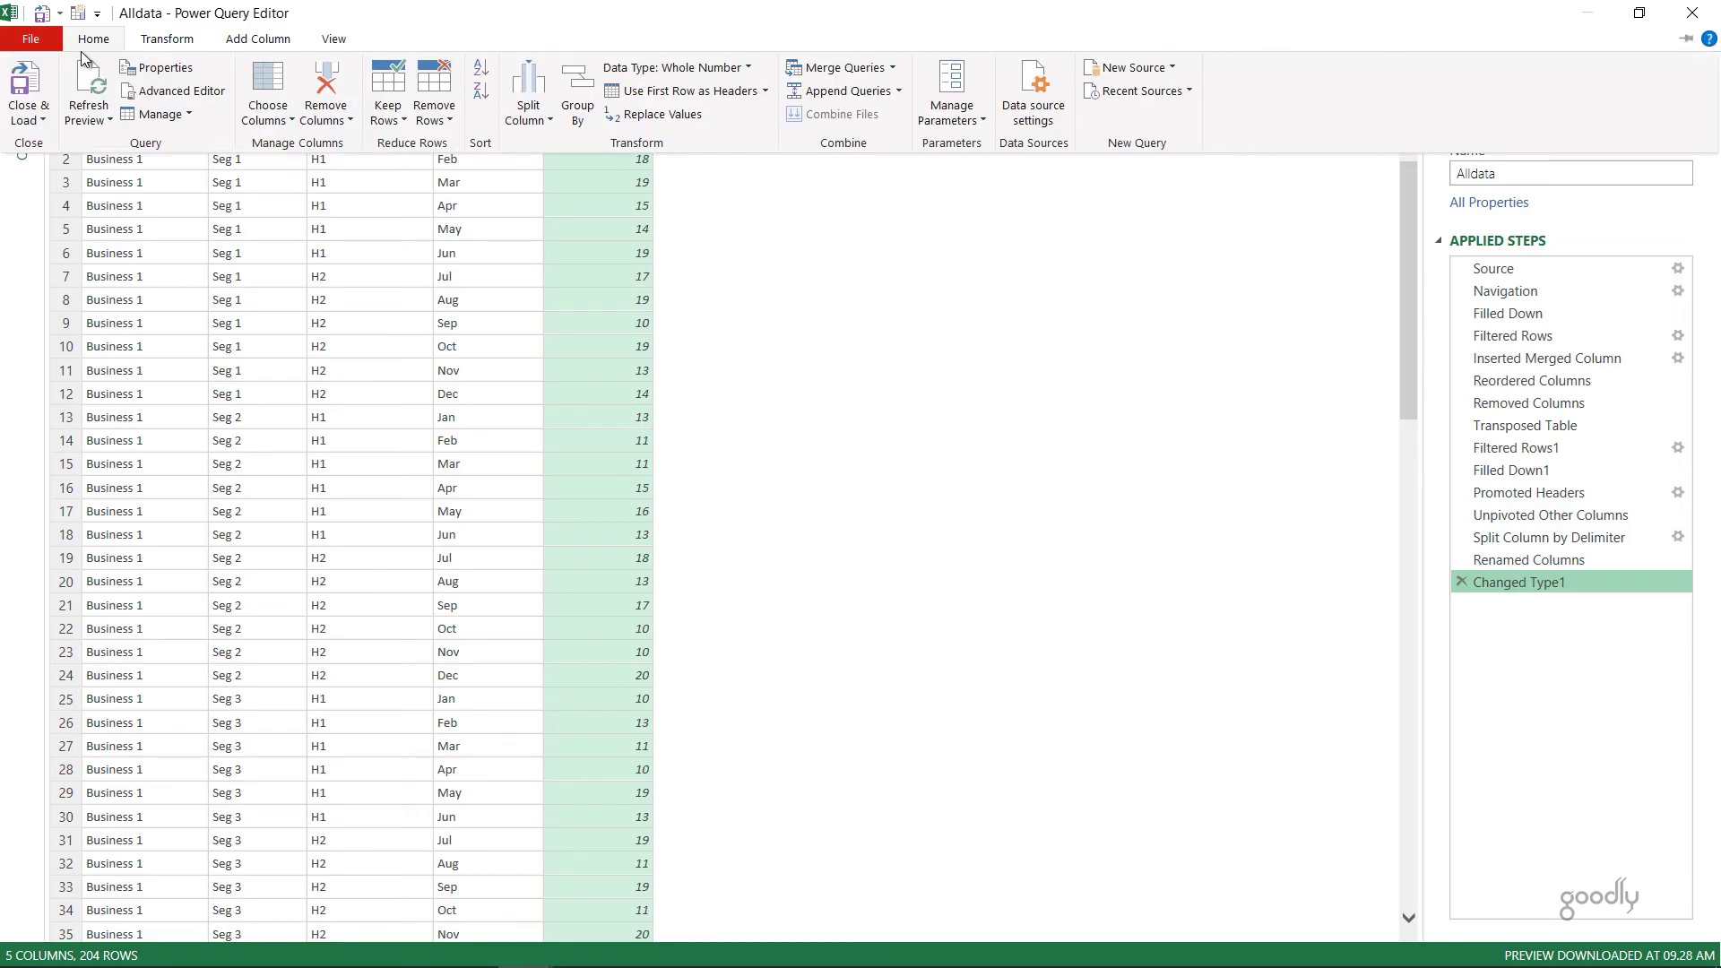
left_click(27, 114)
left_click(47, 163)
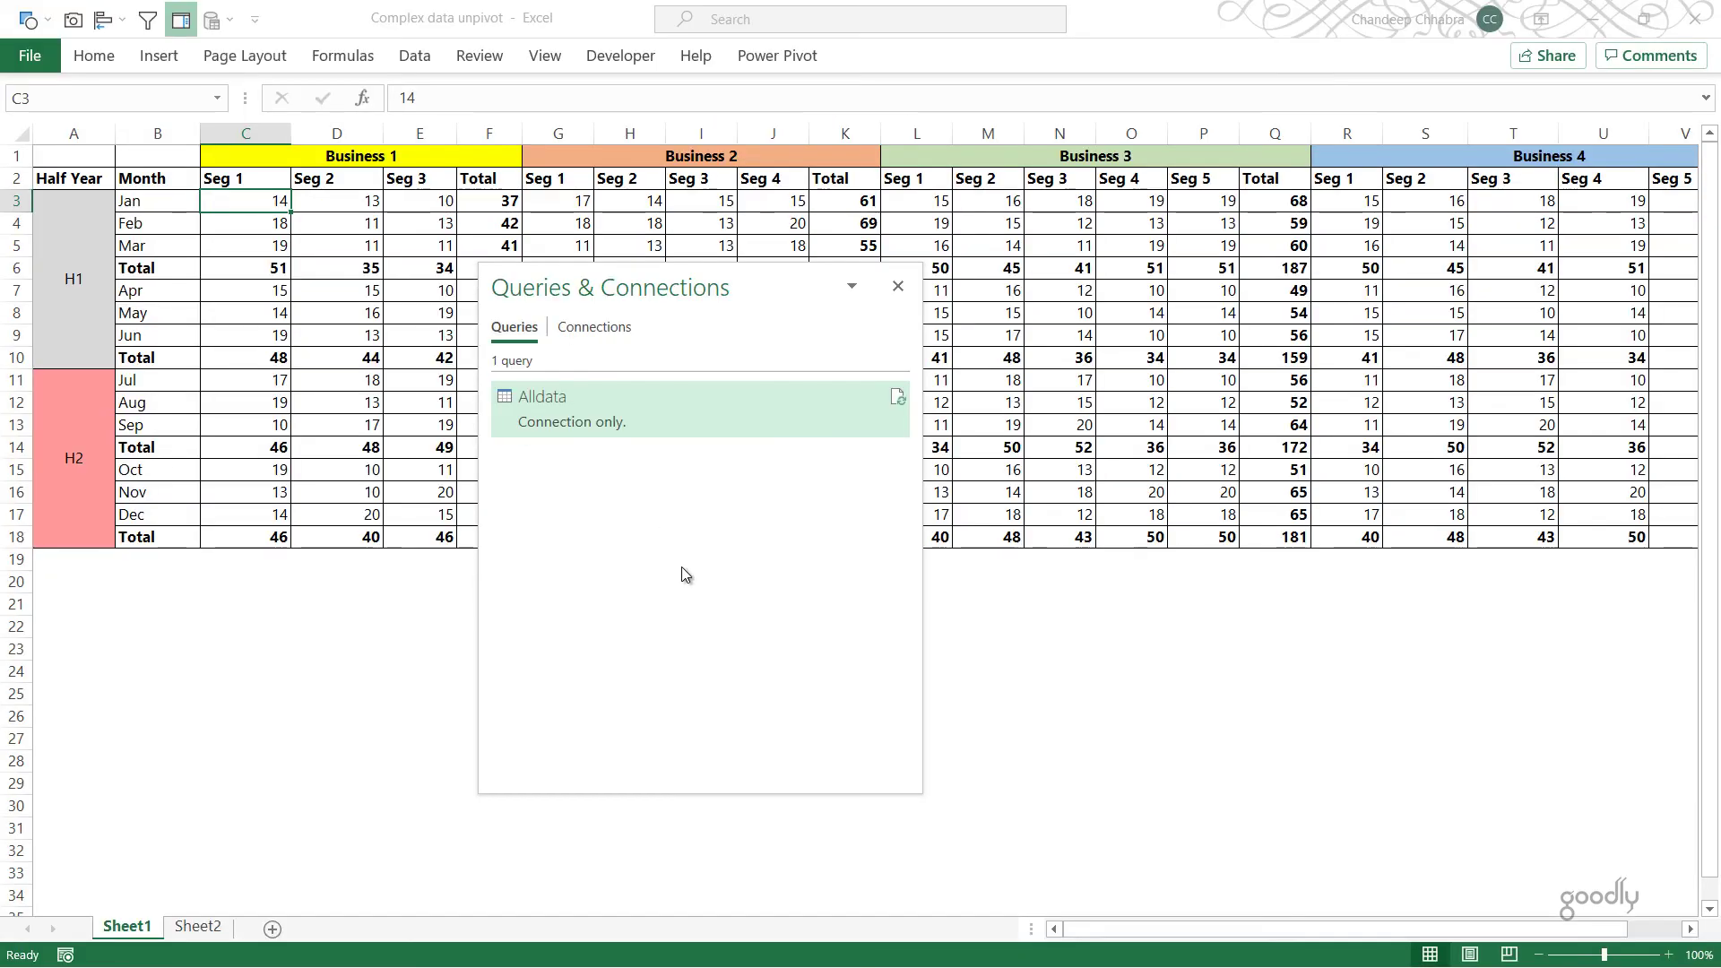
left_click(649, 208)
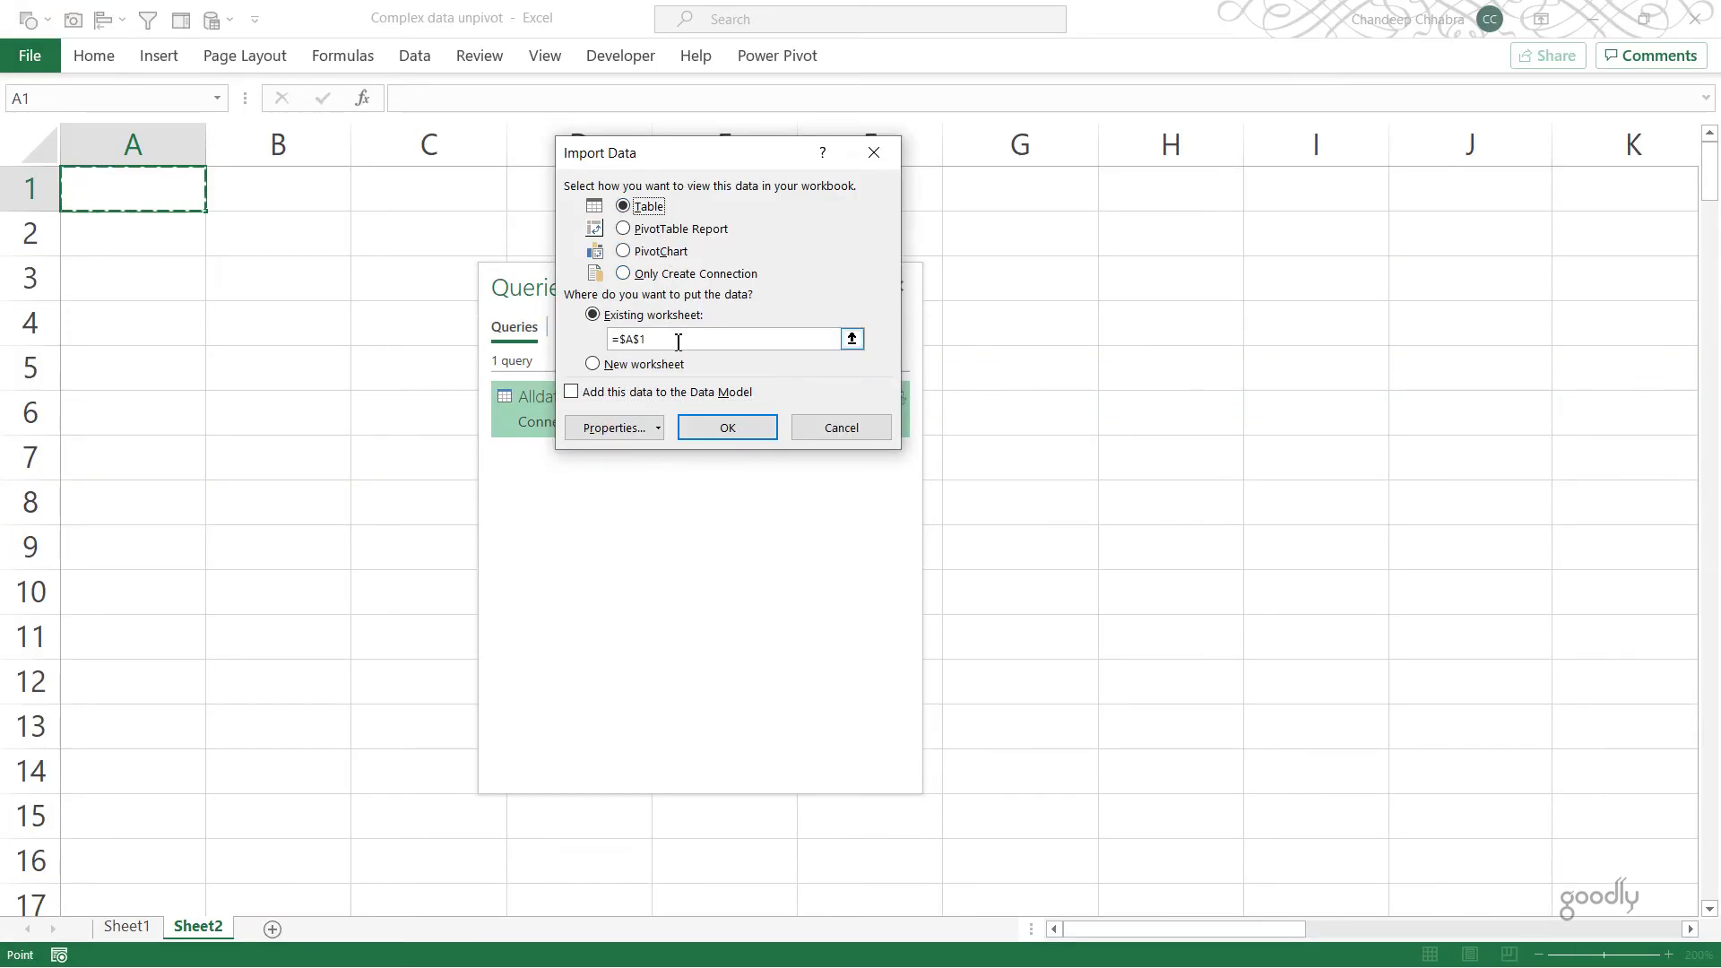
left_click(728, 427)
Move the Queries list aside and go back to Sheet1's original cross-tab
left_click_drag(683, 296, 1160, 254)
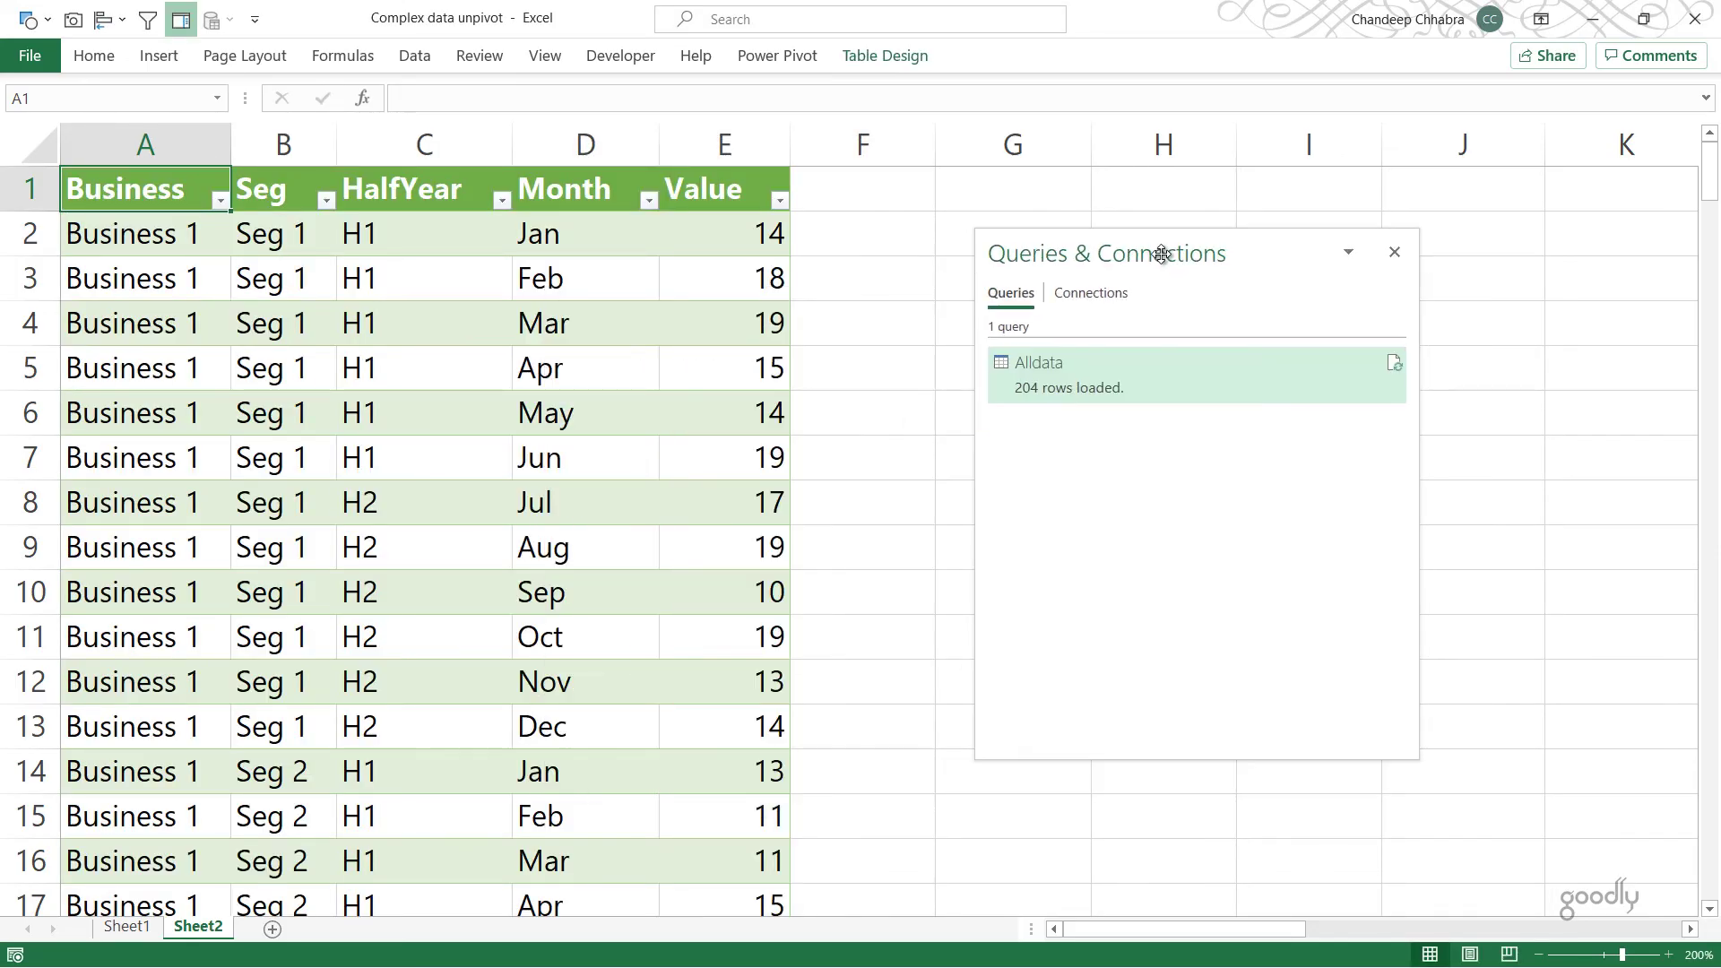
mouse_move(1037, 400)
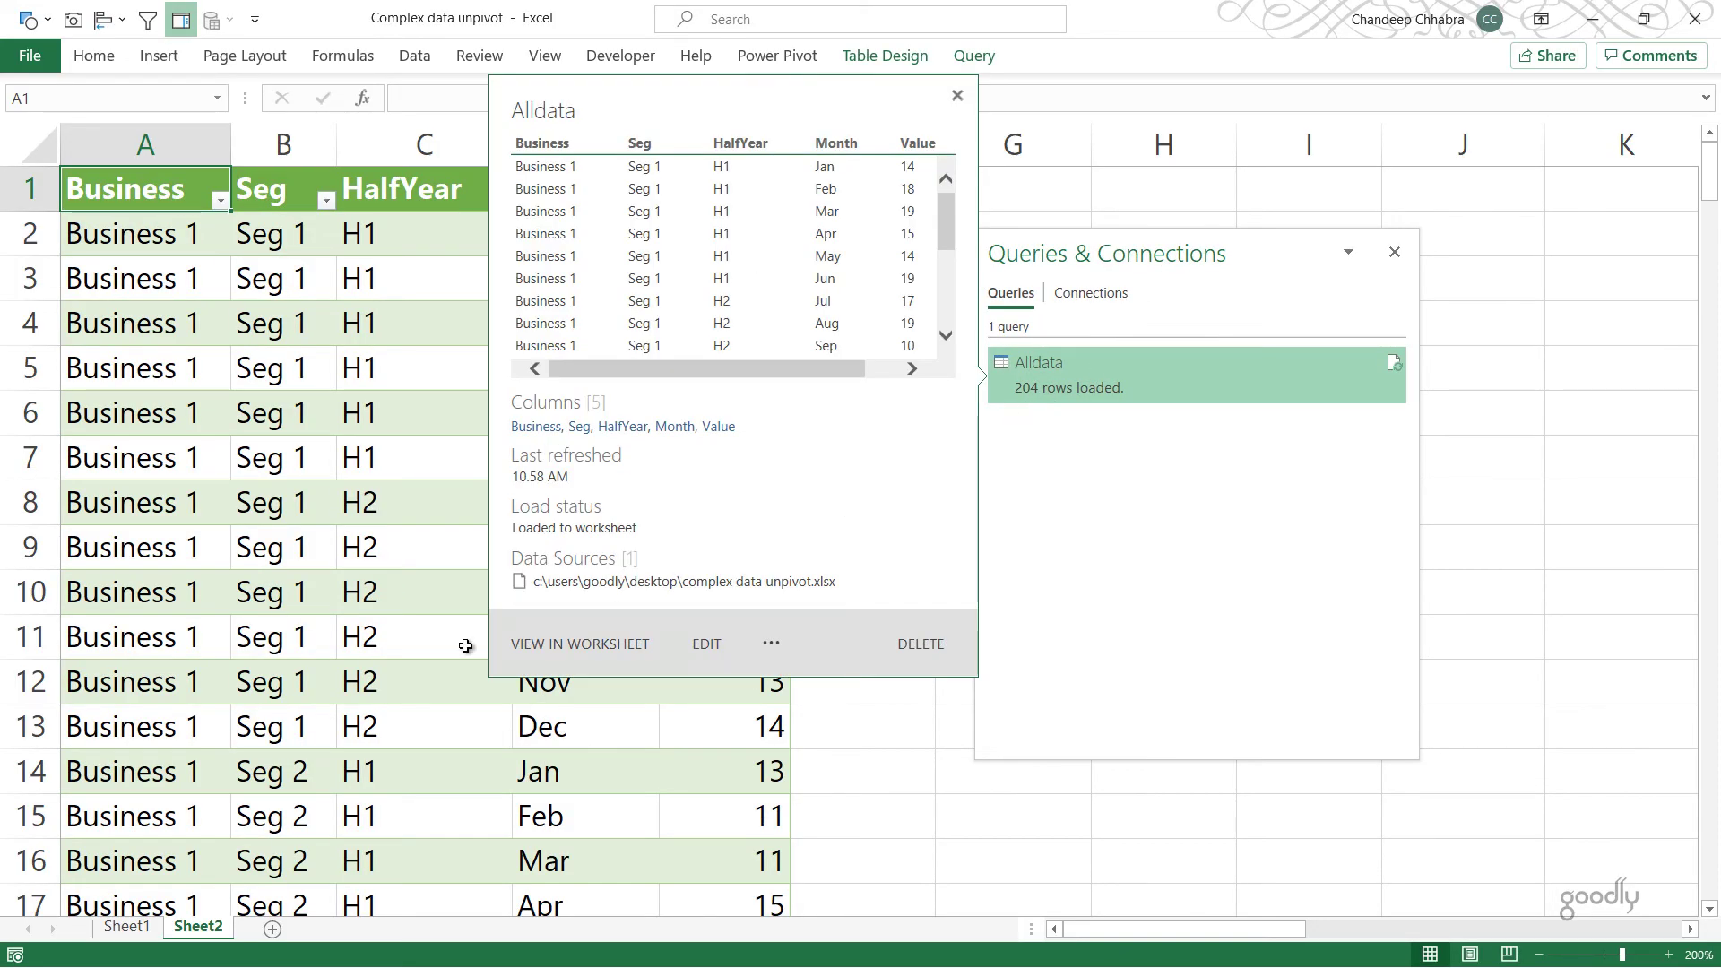
left_click(127, 927)
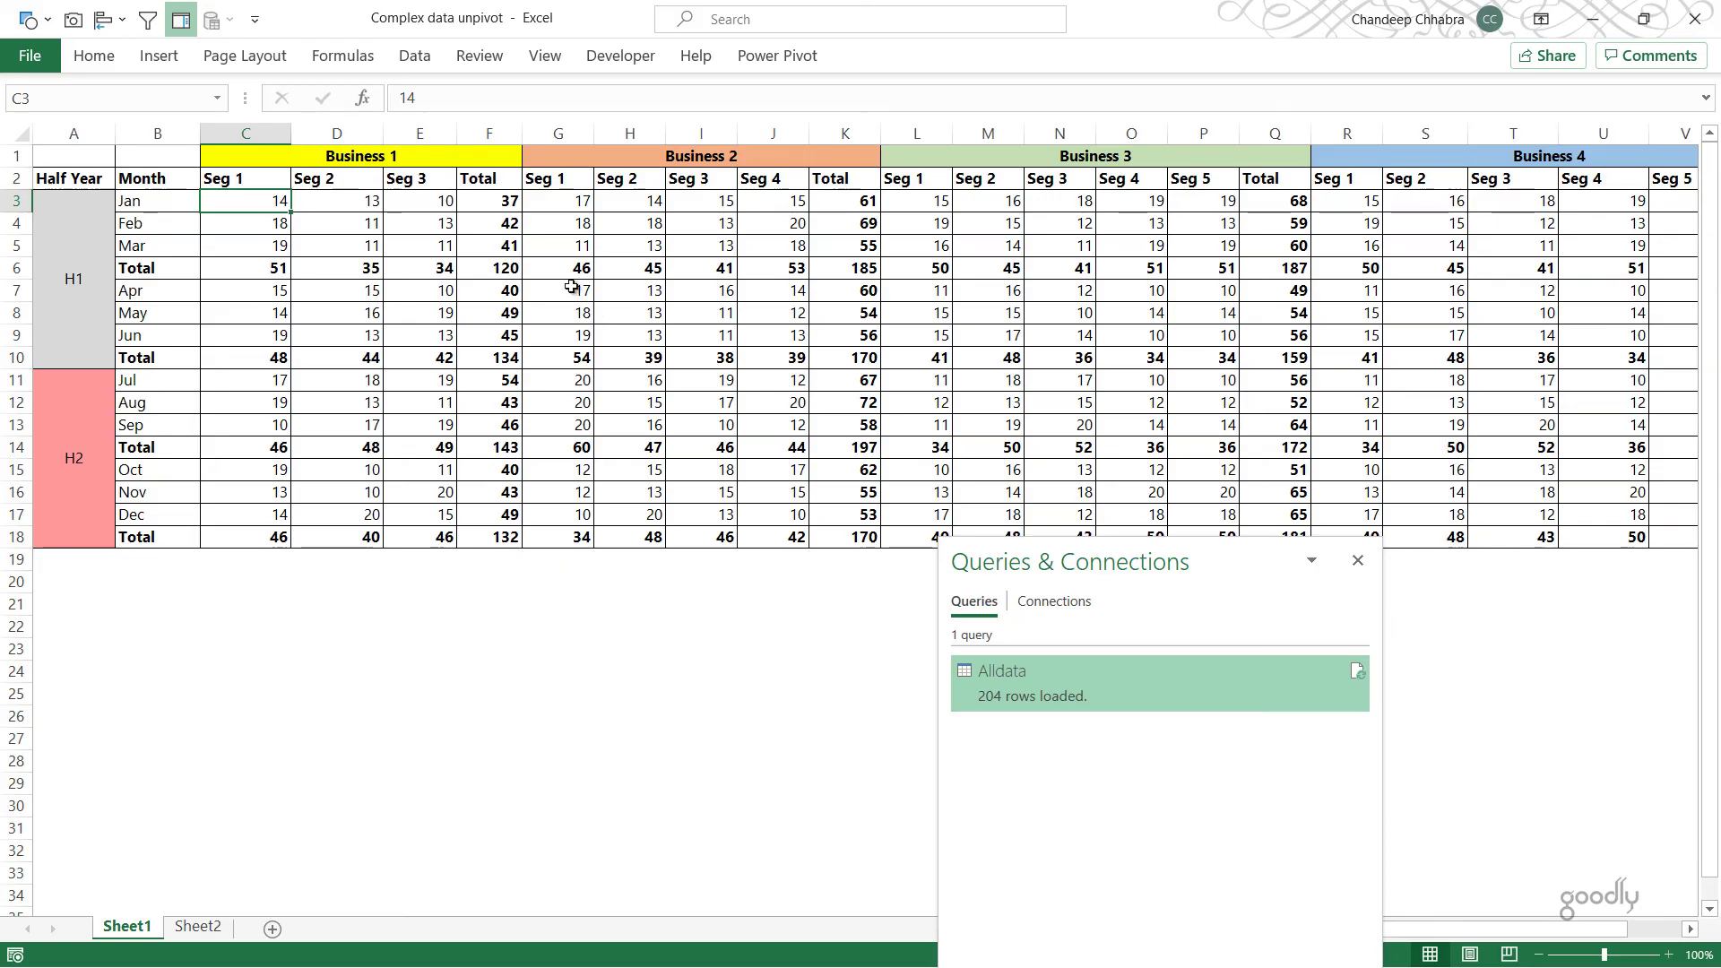
Check Sheet1's H1 label, Feb month, Business 2 Seg 4 values and Business 3 heading, then return to Sheet2
left_click(106, 237)
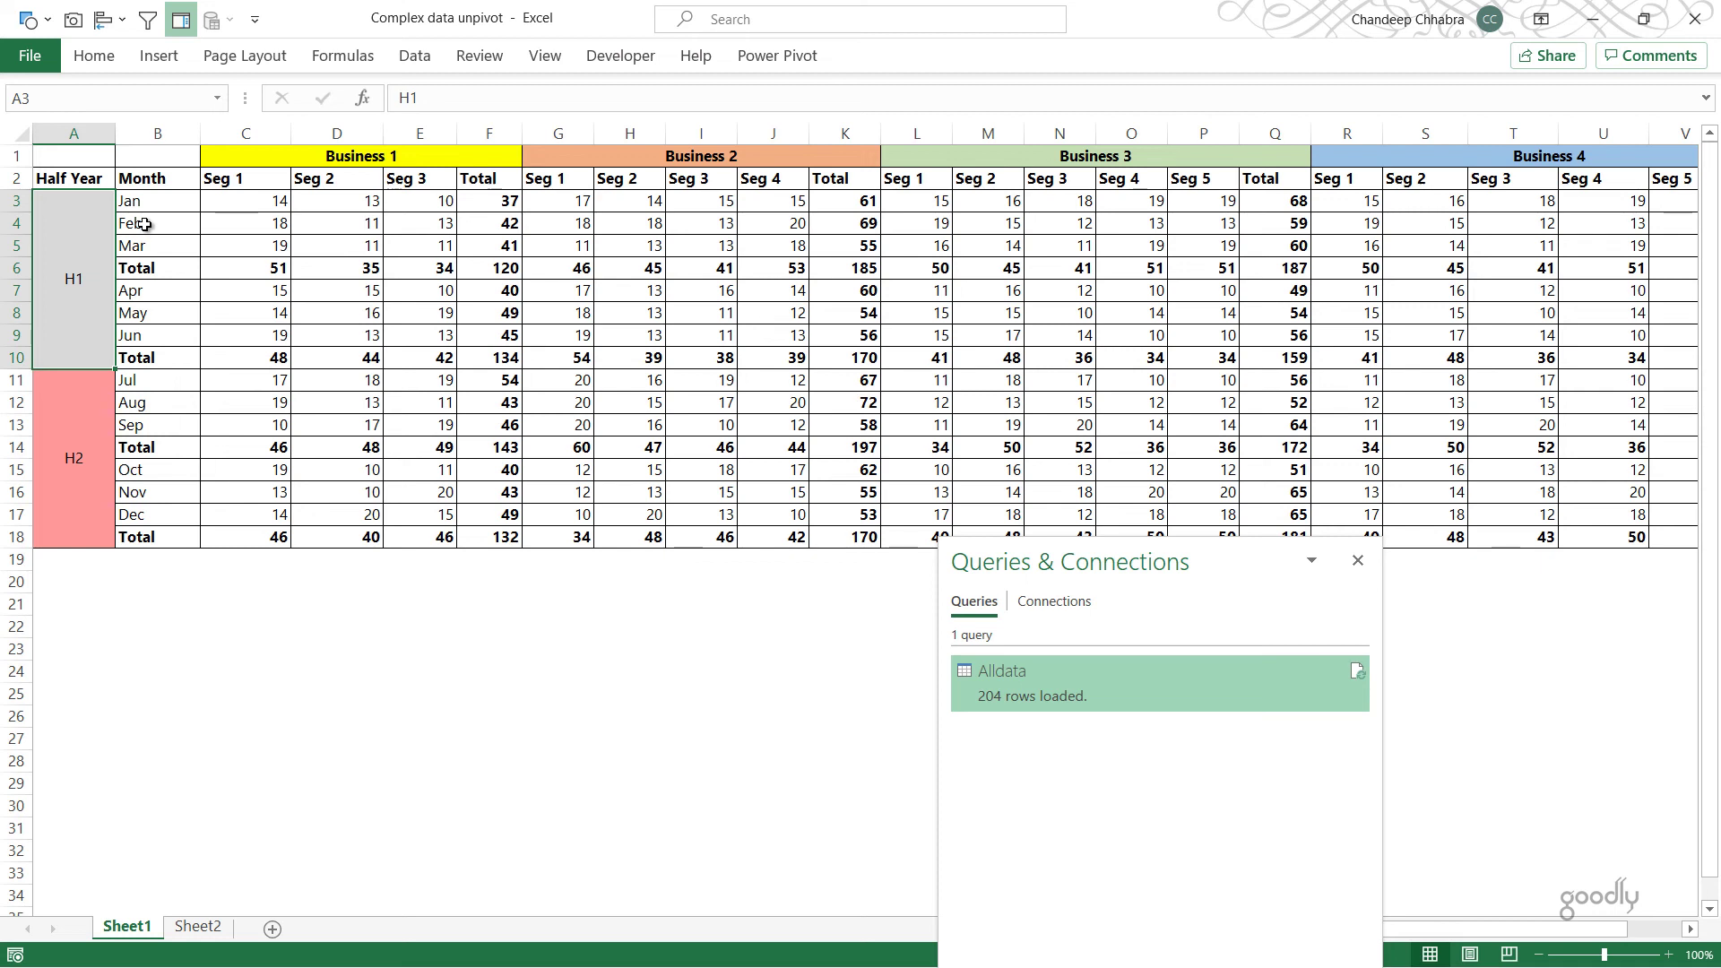
left_click(144, 224)
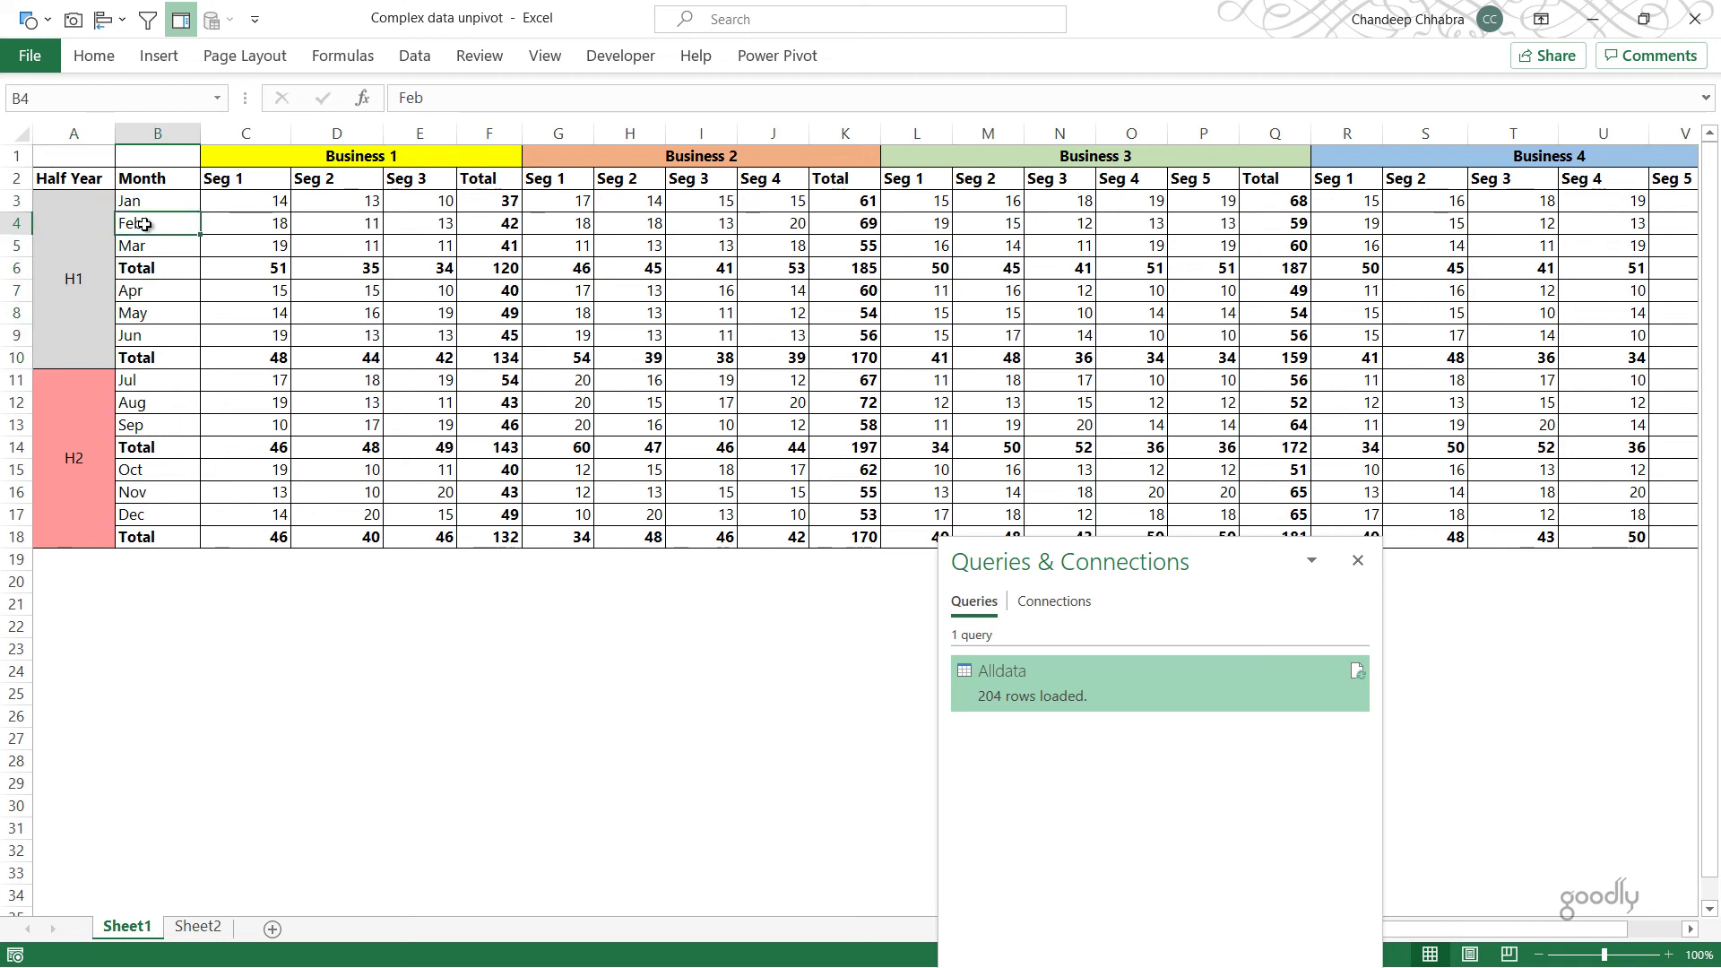
mouse_move(171, 212)
left_mouse_down()
mouse_move(154, 231)
mouse_move(69, 228)
mouse_move(144, 219)
left_mouse_up()
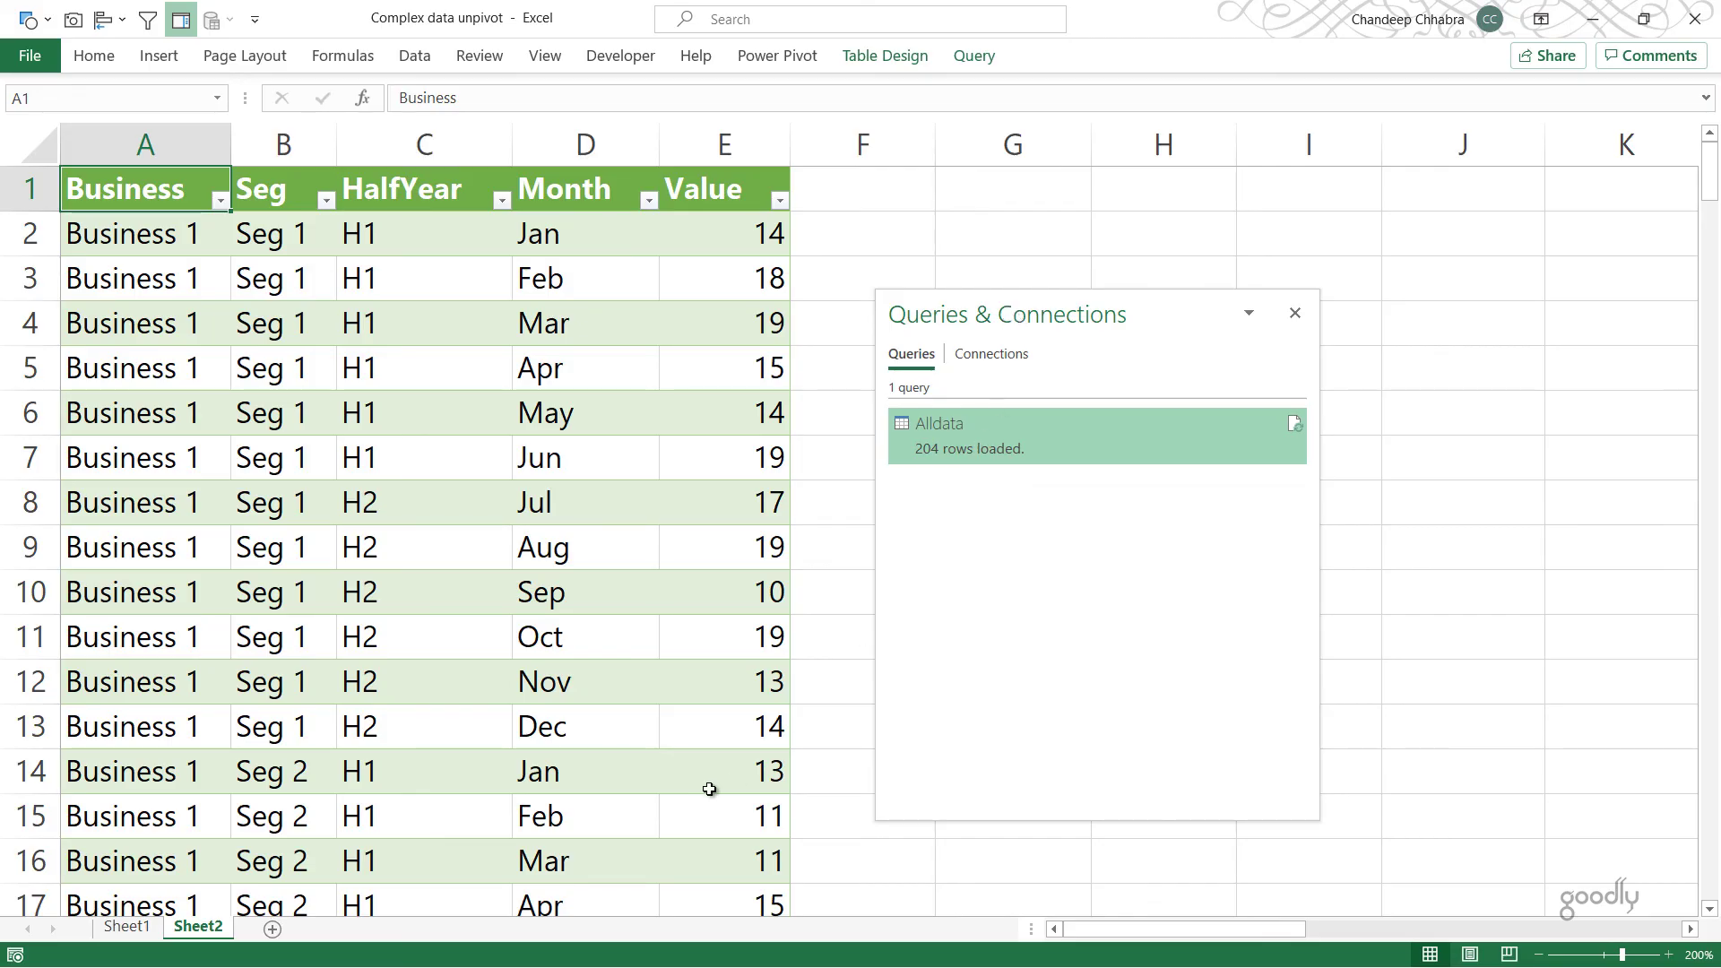
left_click(135, 927)
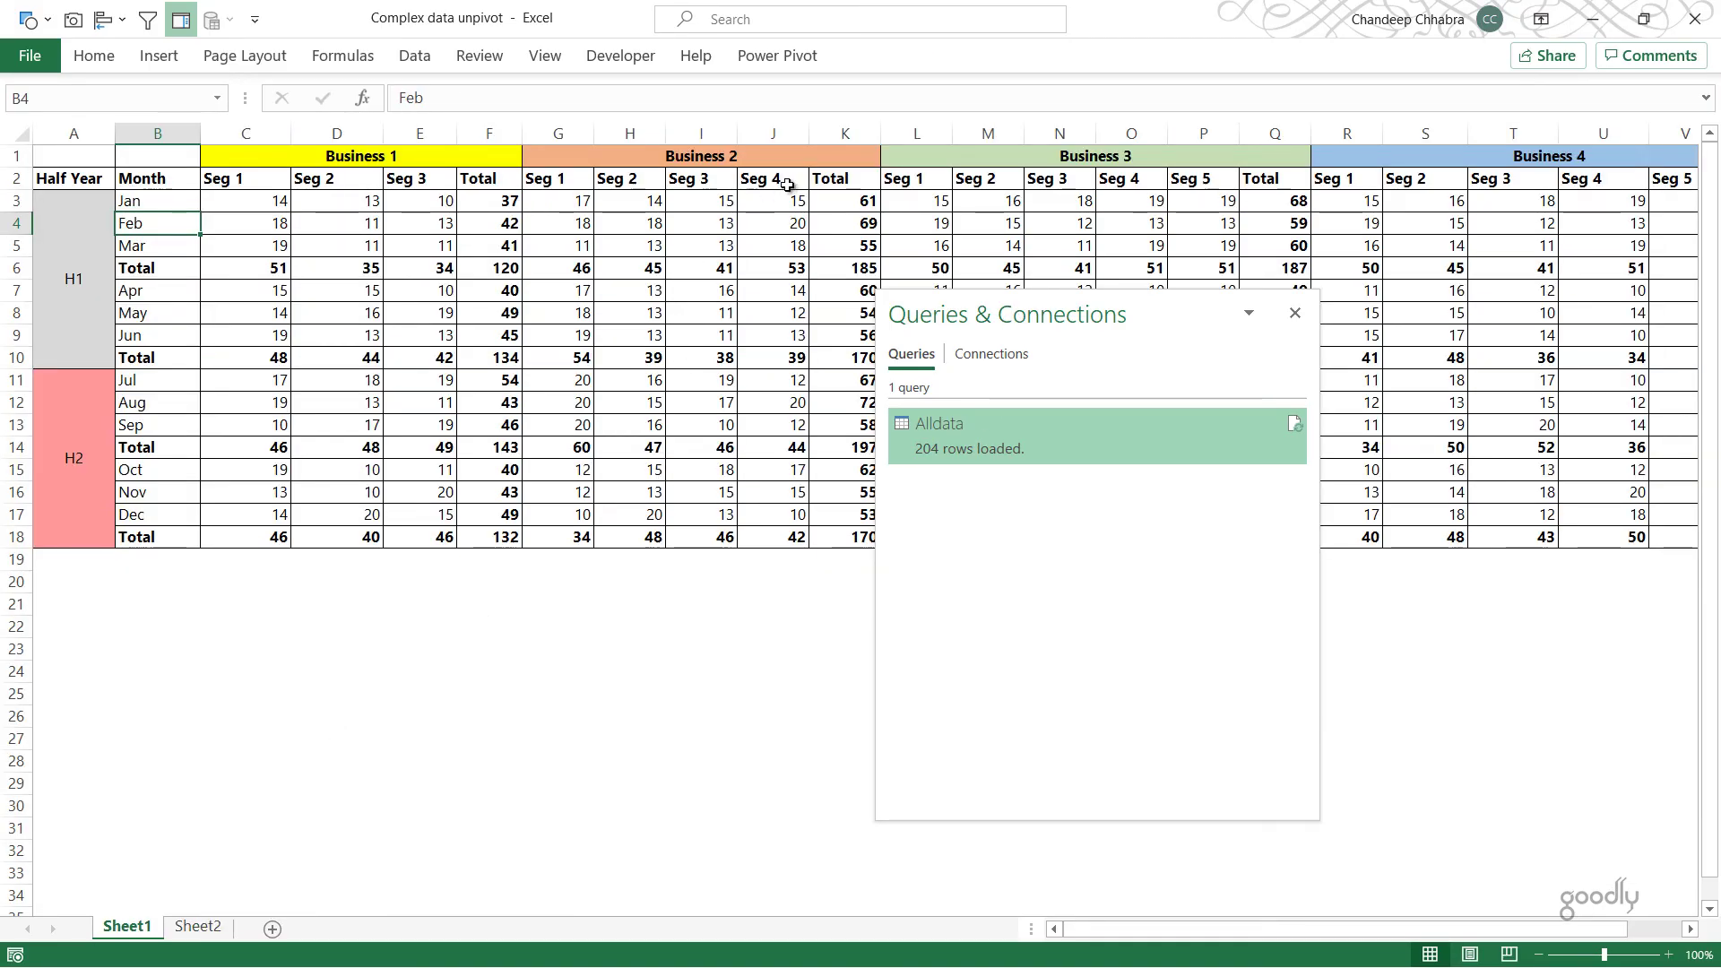
left_click_drag(787, 184, 759, 459)
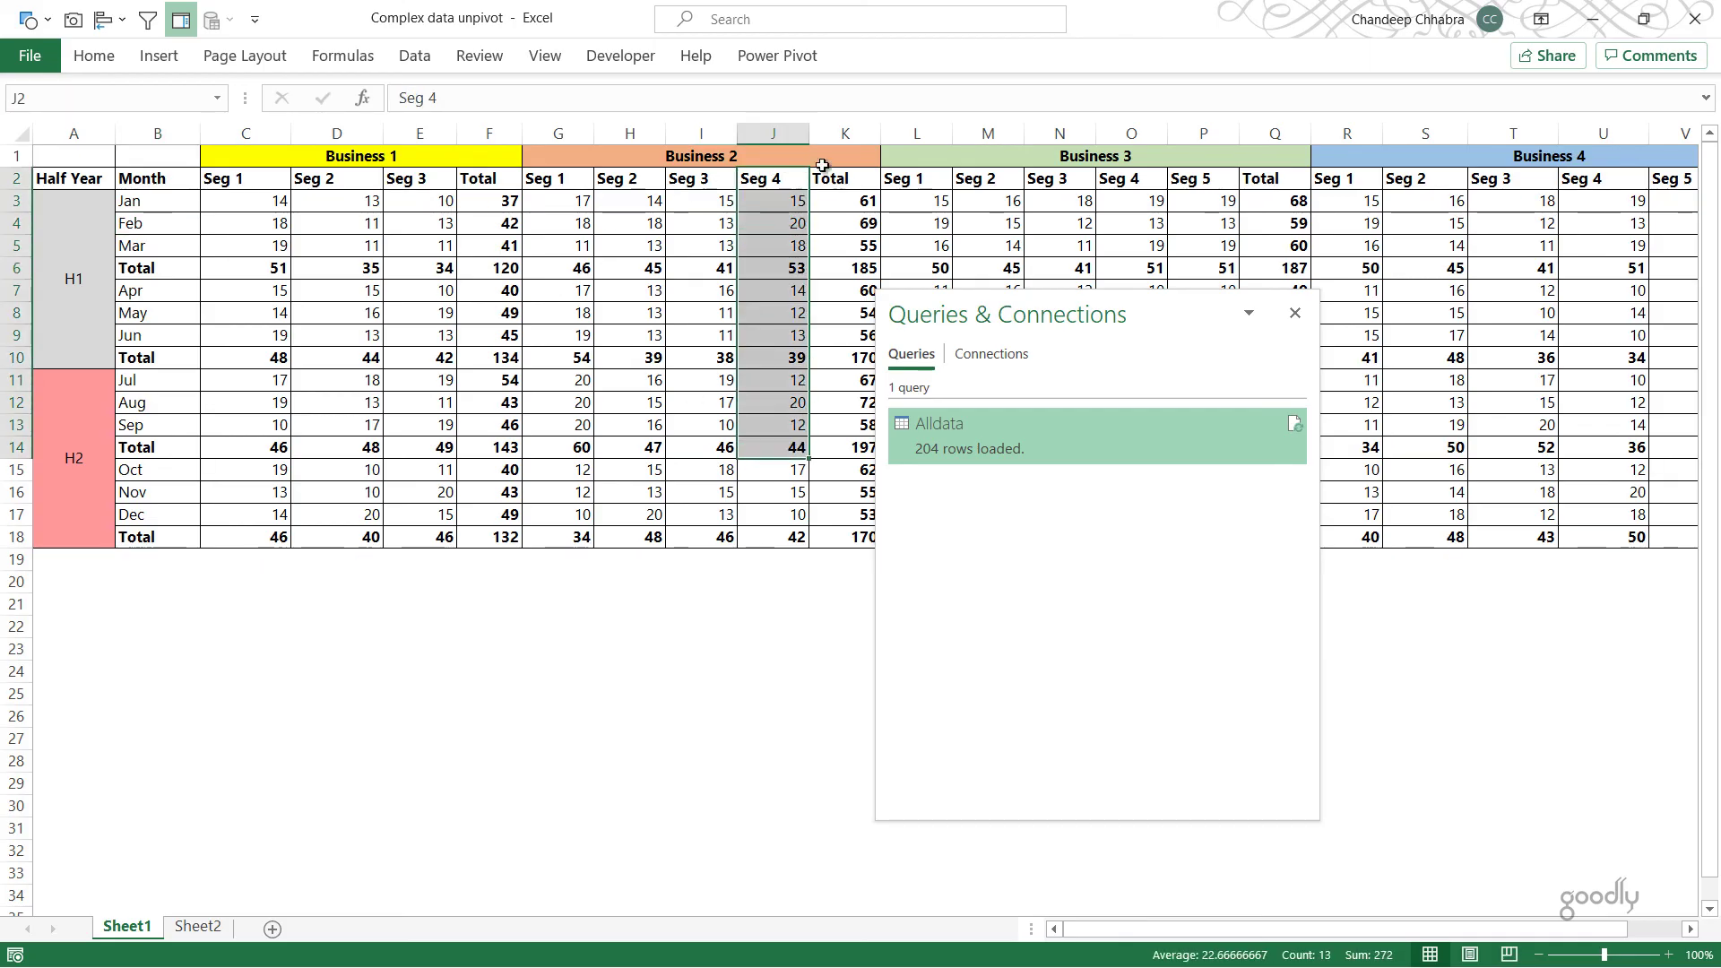
left_click(996, 158)
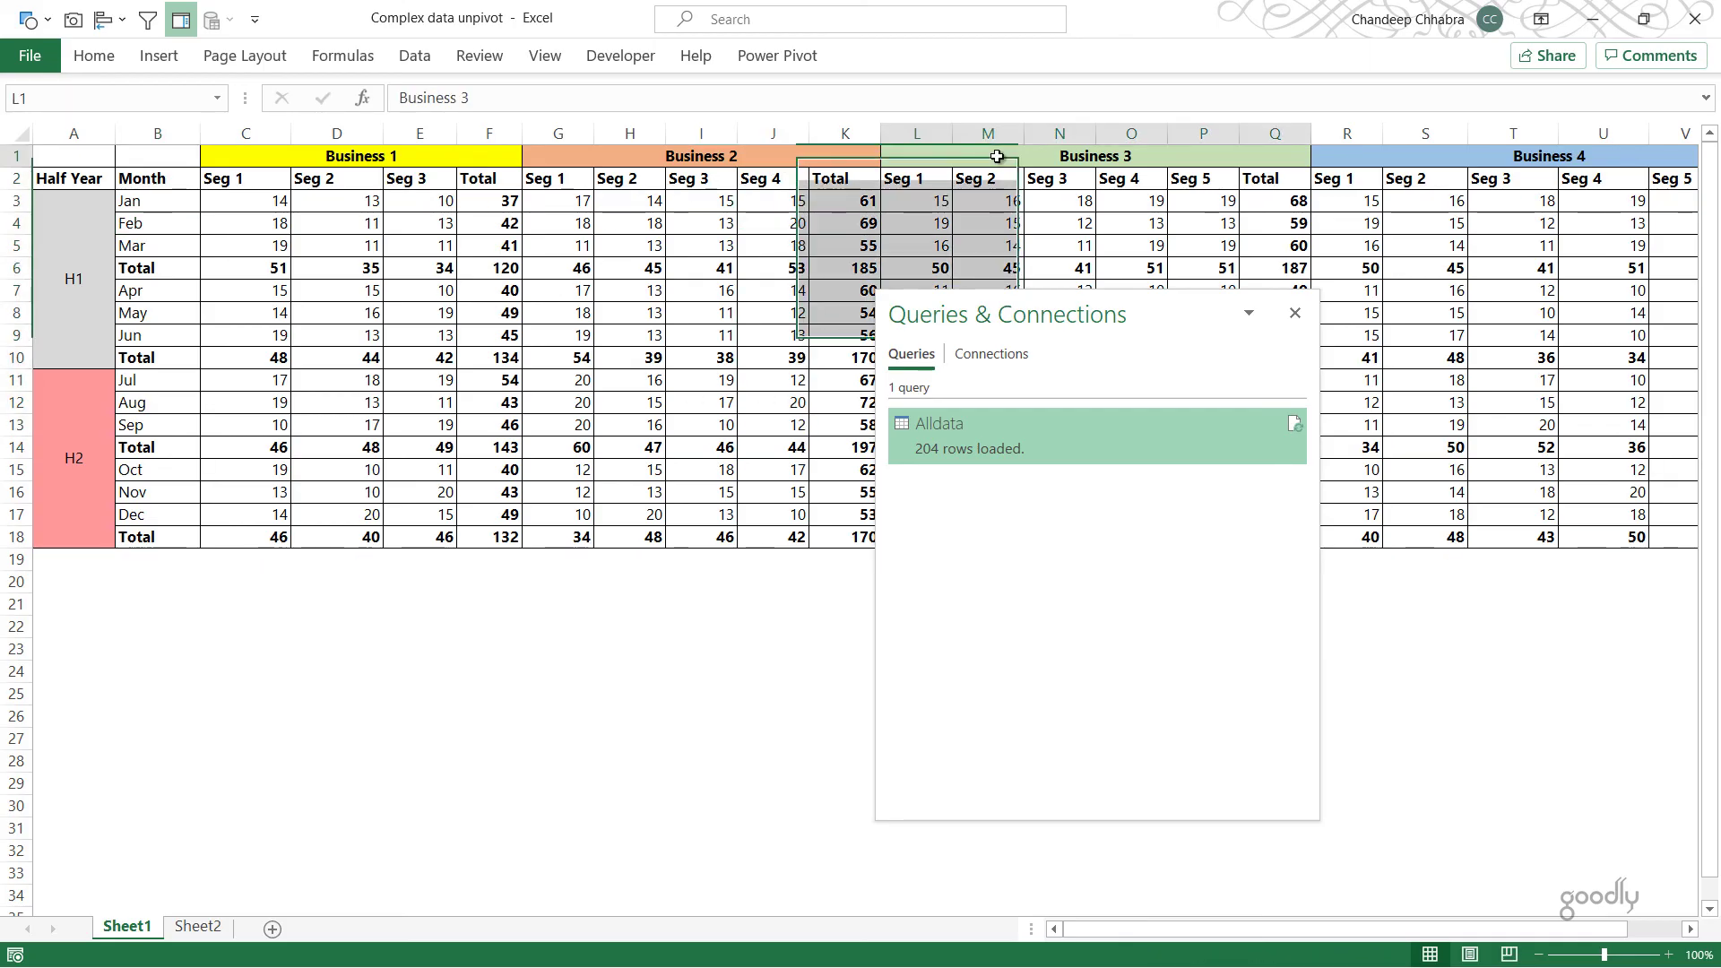
left_click(198, 928)
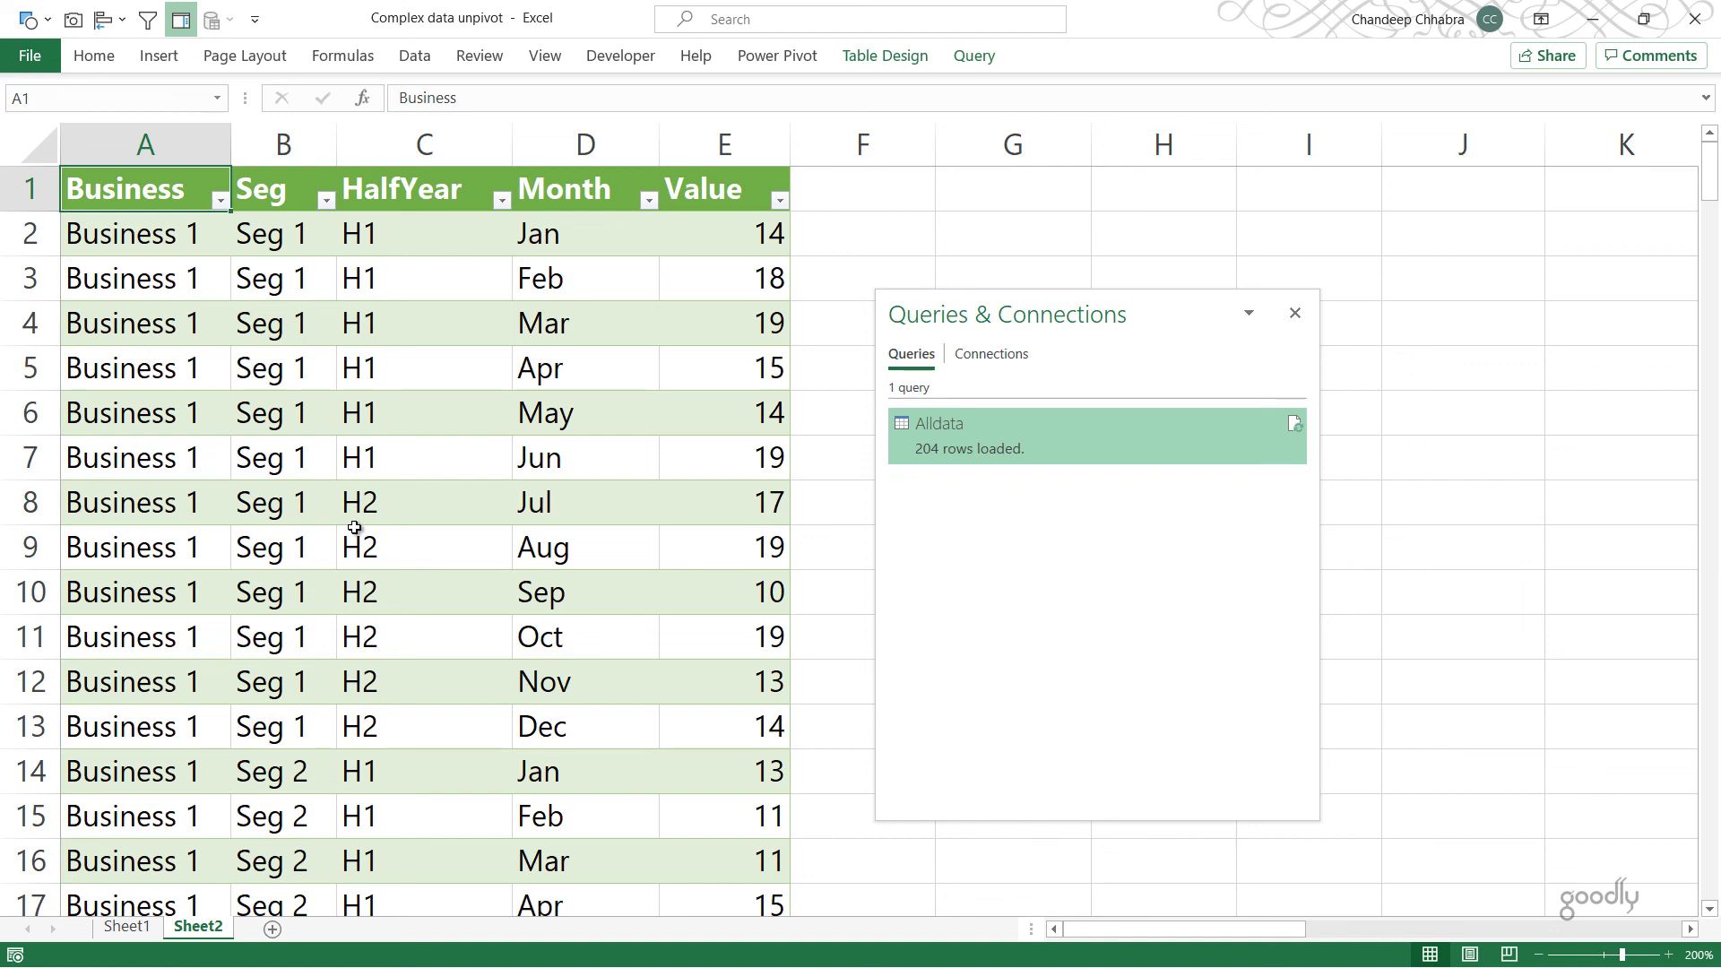